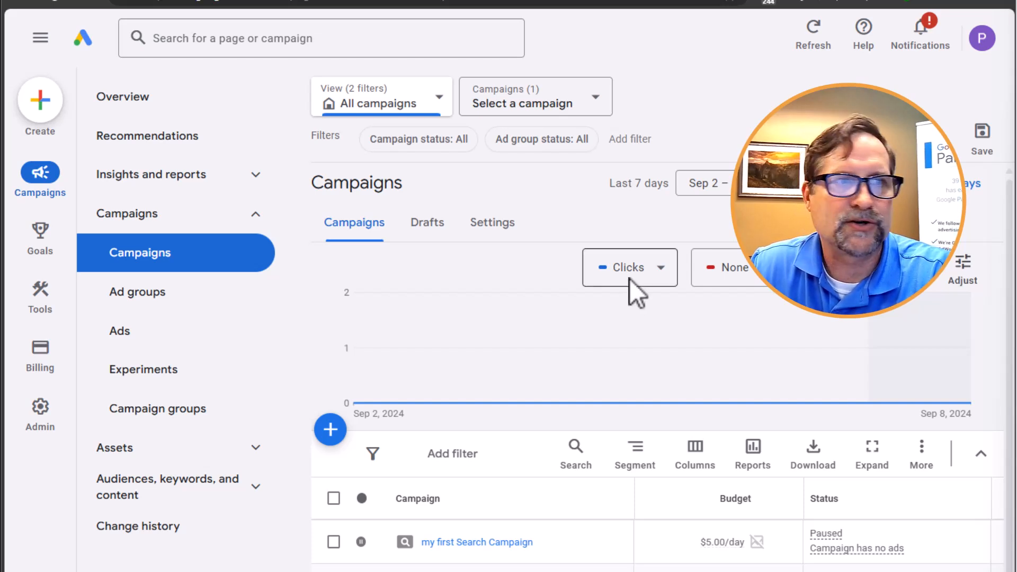
- Start a new campaign without a goal's guidance and choose Performance Max as the campaign type
left_click(330, 432)
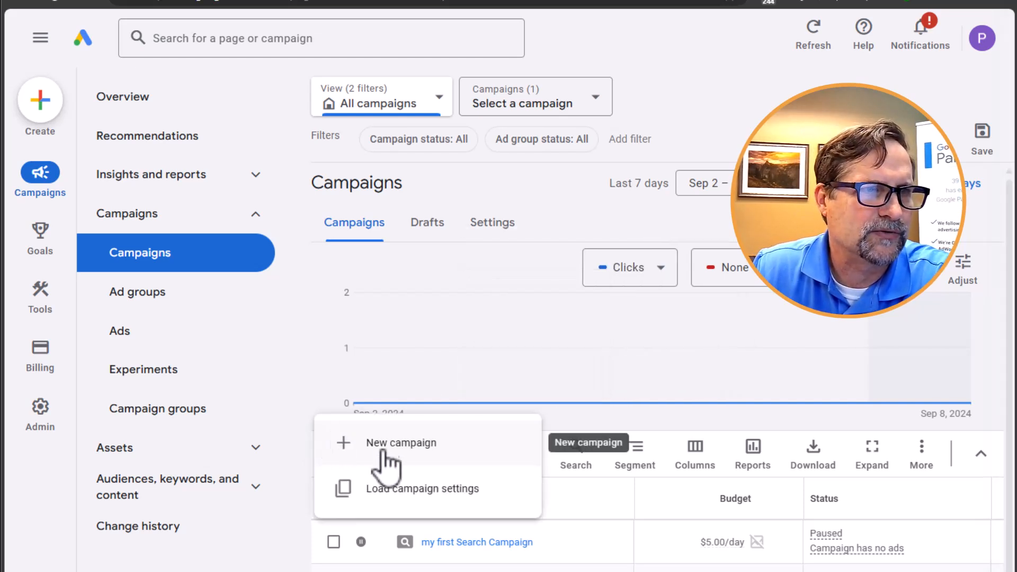
left_click(400, 448)
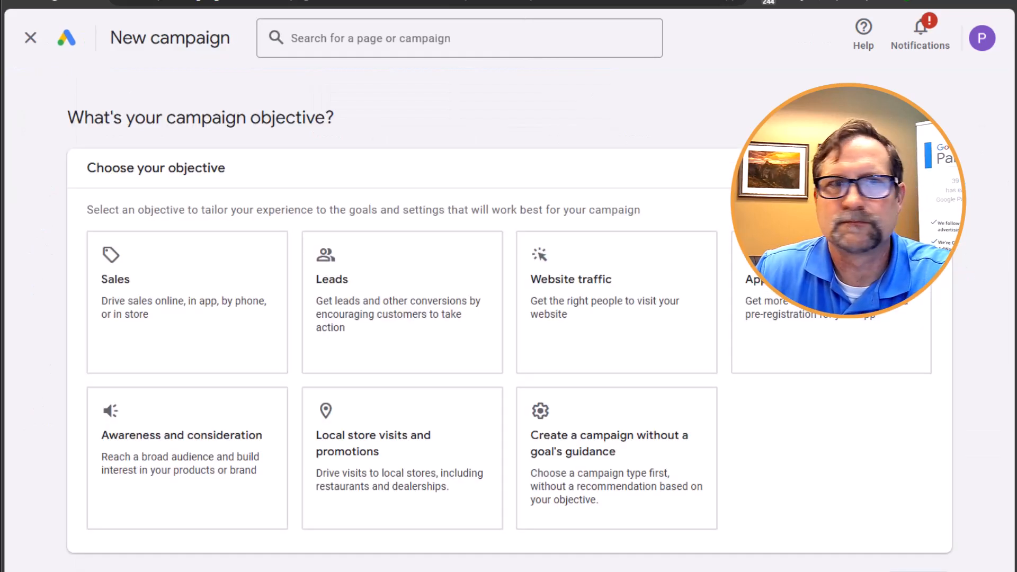
left_click(627, 457)
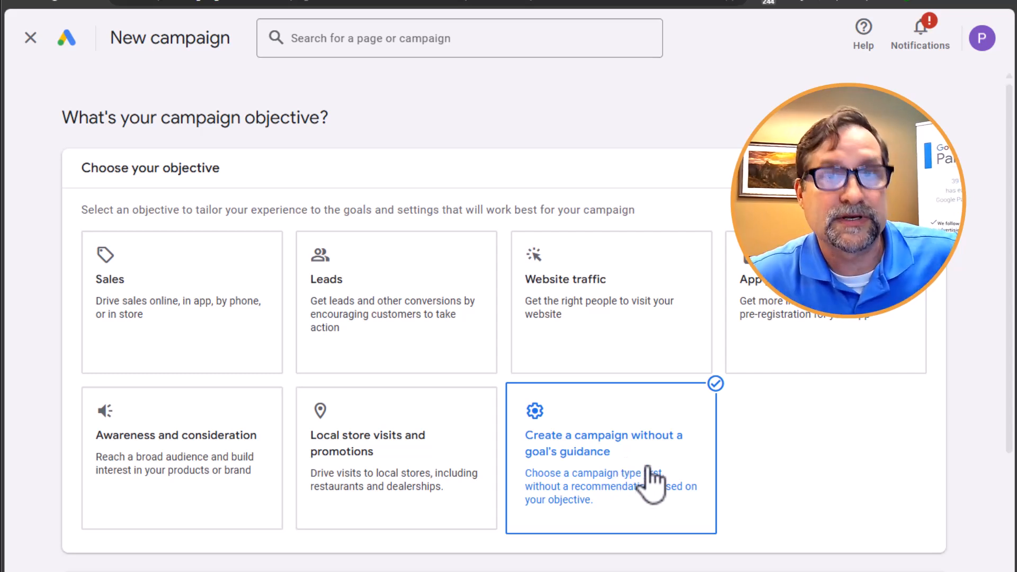
scroll(815, 336, "down", 4)
scroll(816, 326, "down", 4)
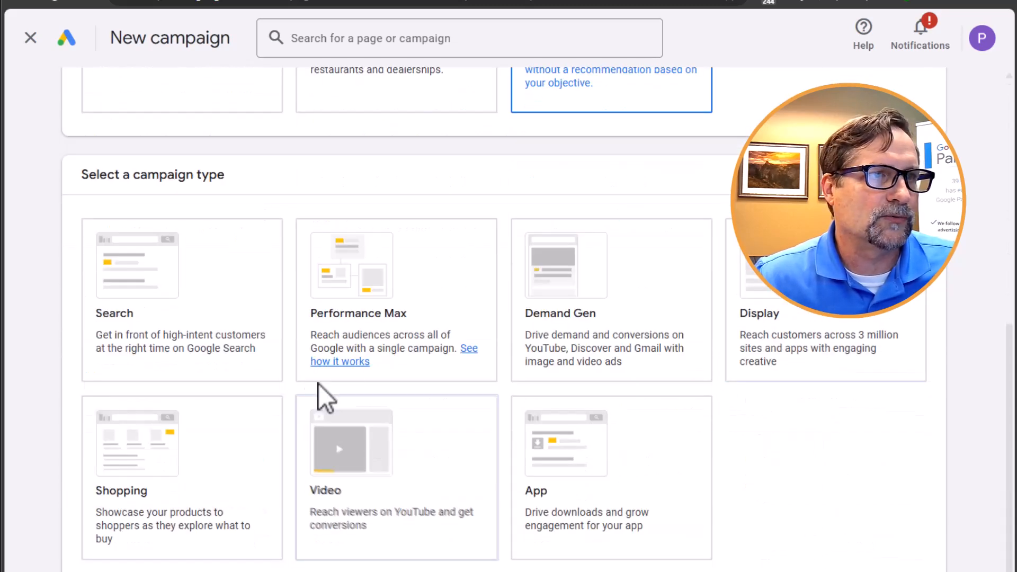
left_click(380, 278)
scroll(380, 314, "up", 1)
scroll(818, 522, "down", 8)
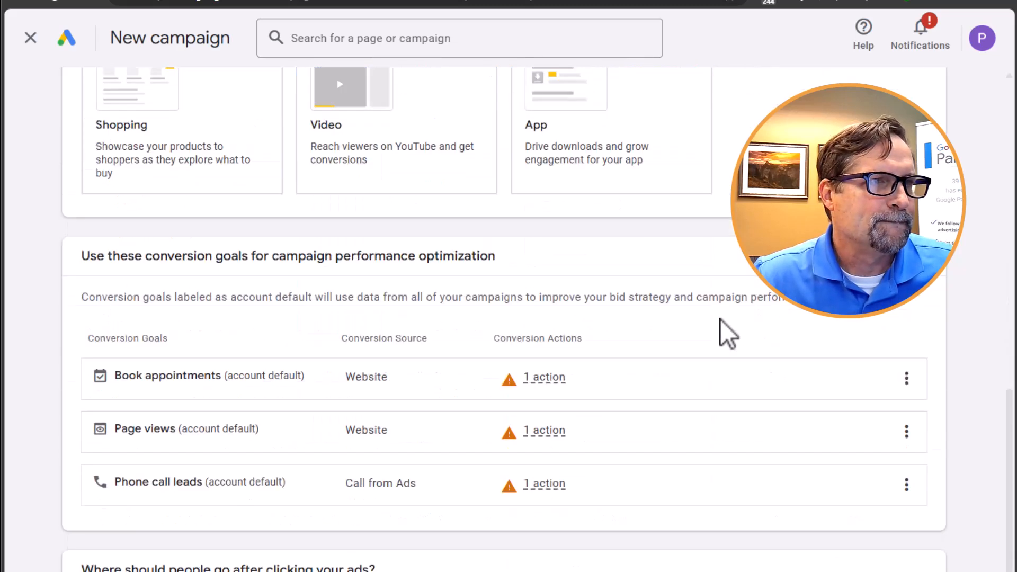
scroll(720, 320, "down", 1)
mouse_move(714, 301)
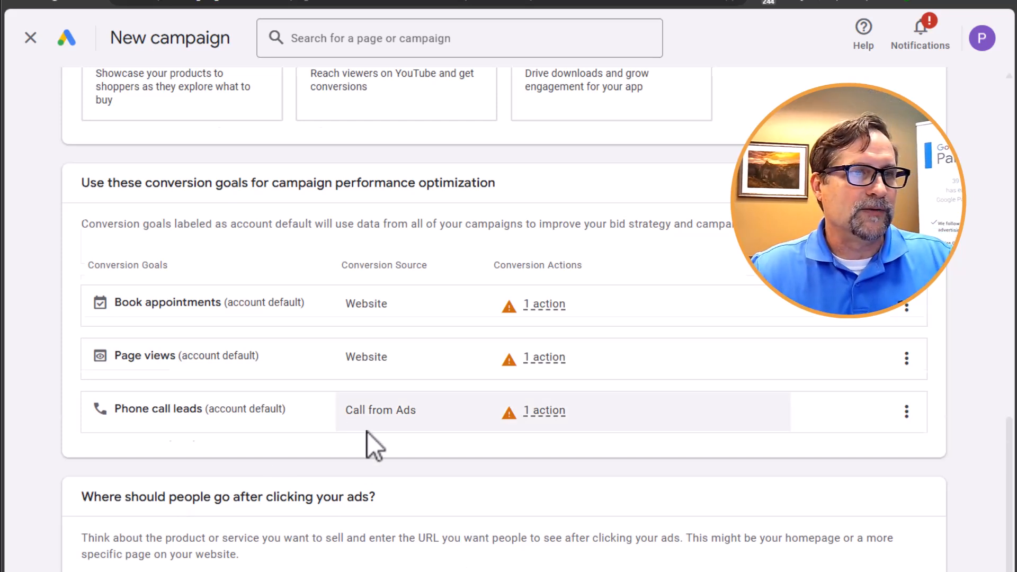
scroll(367, 431, "down", 1)
left_click(225, 540)
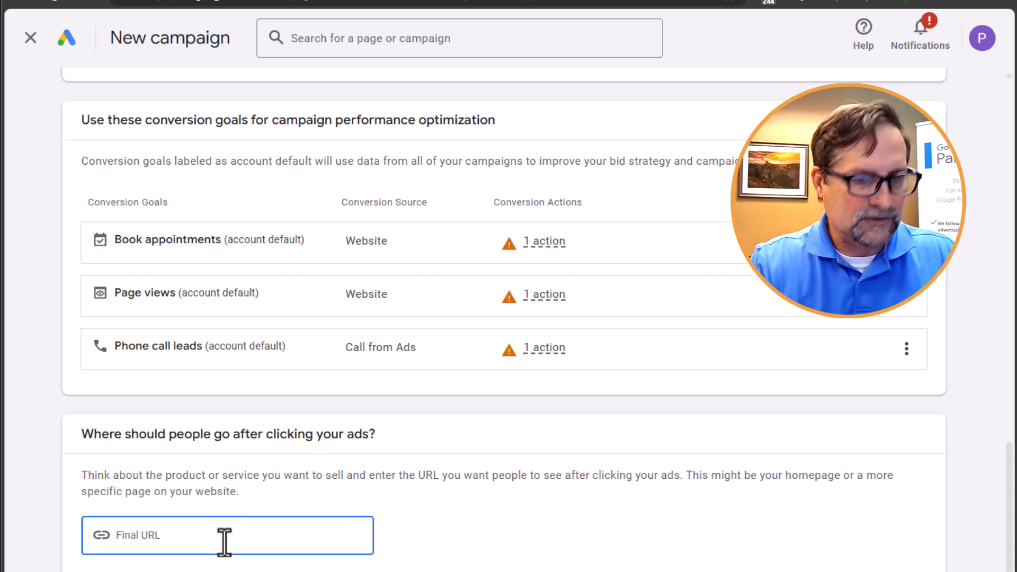
type("ww")
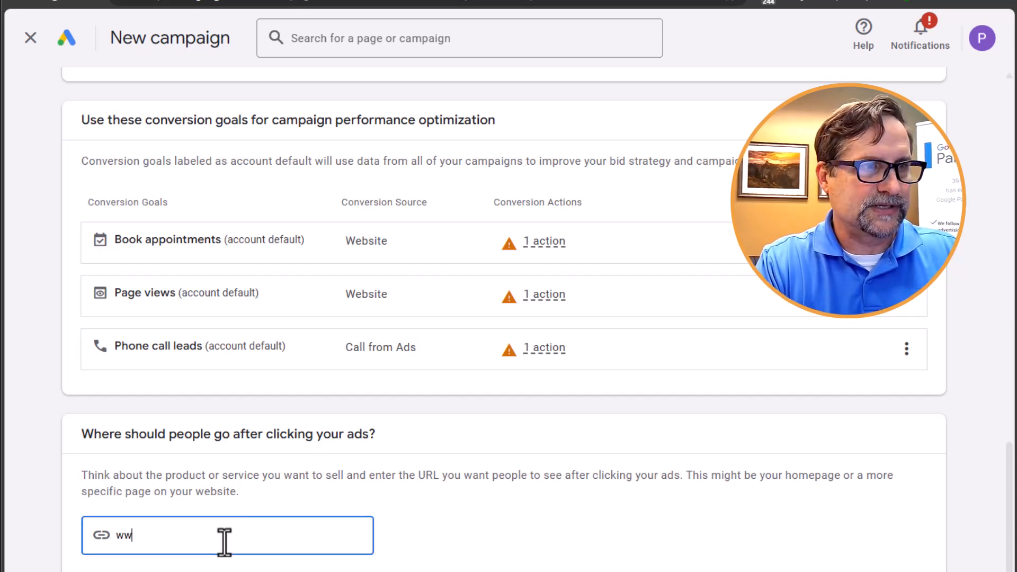
type("w.39cl")
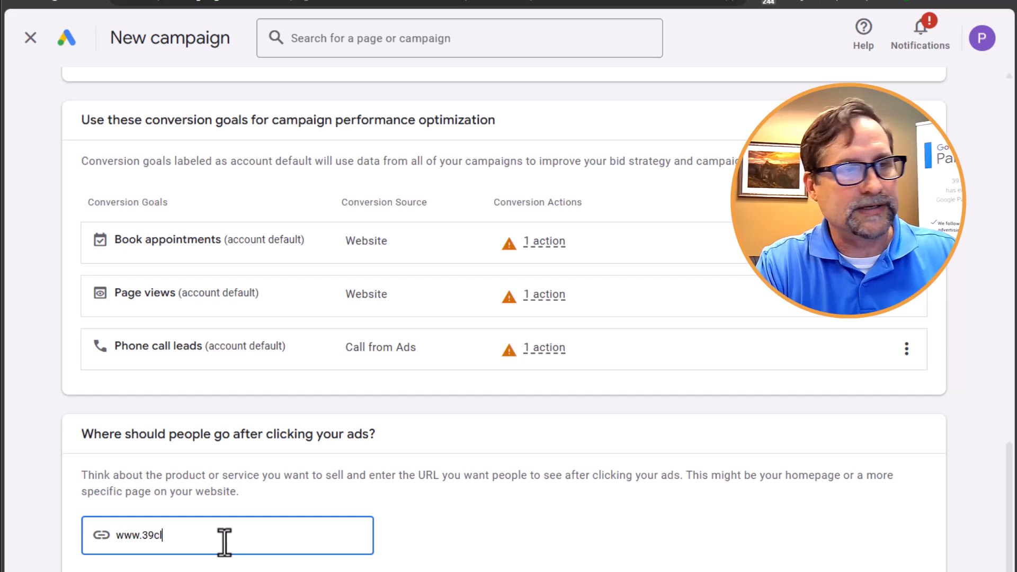
key("BackSpace")
type("elsius.com")
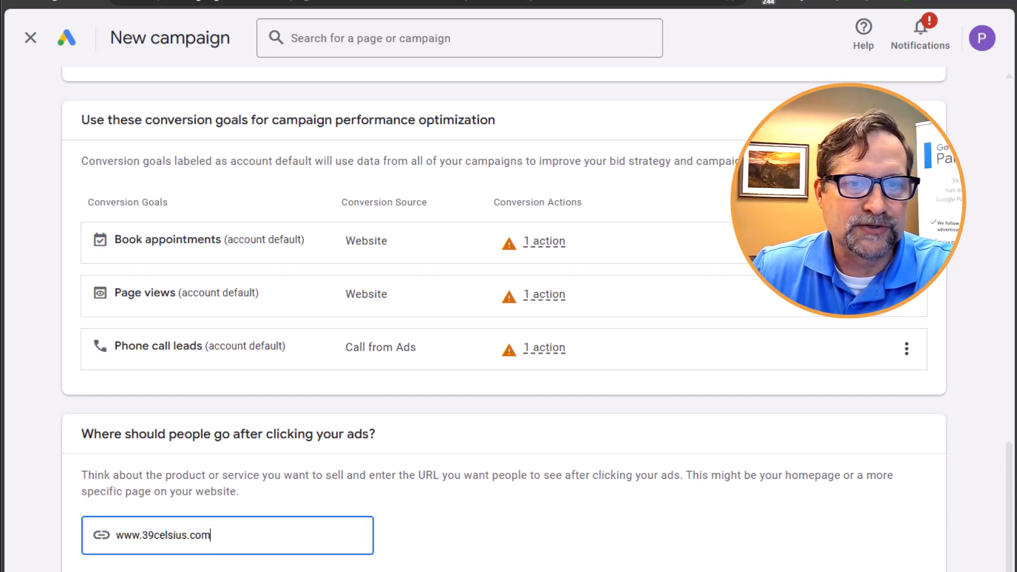
key("Tab")
- Name the campaign "Lash Extensions" and continue to the bidding settings
scroll(829, 527, "down", 3)
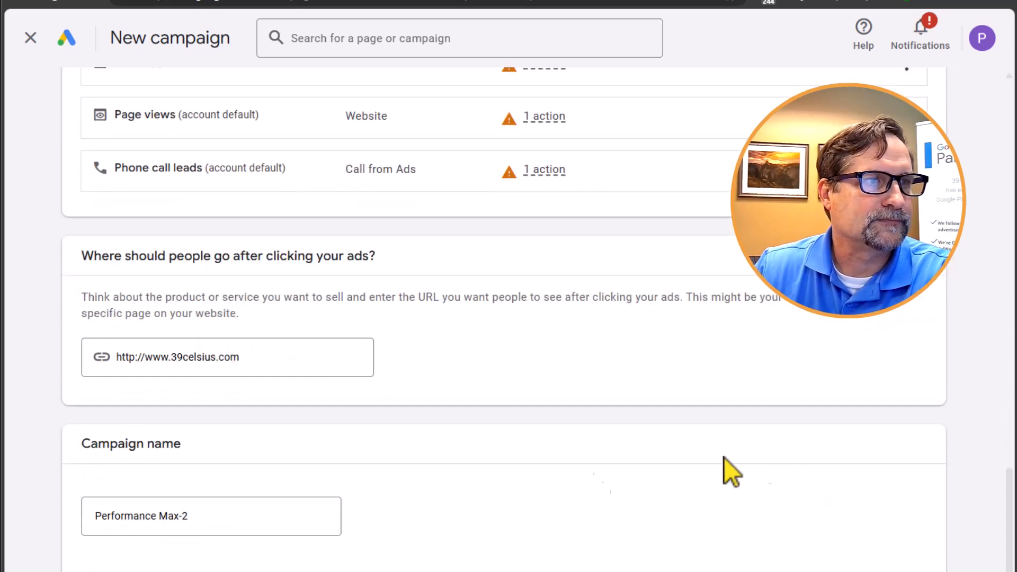
triple_click(203, 516)
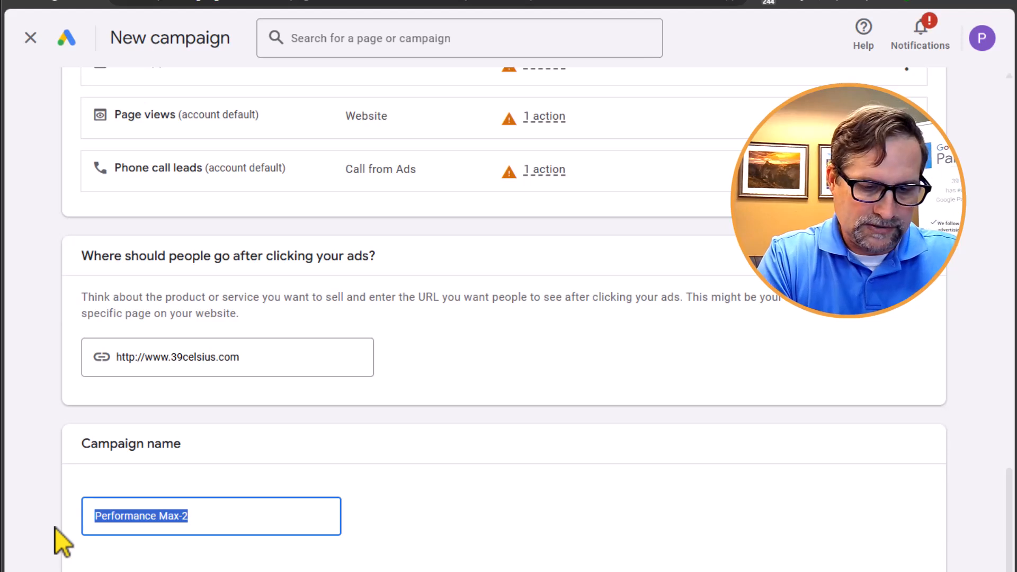
type("La")
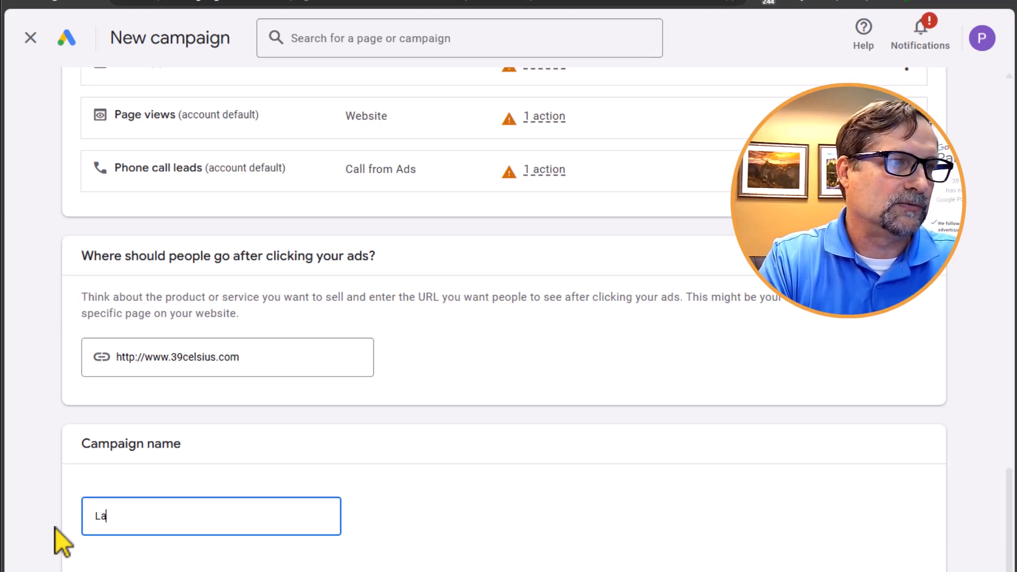
type("sh Extens")
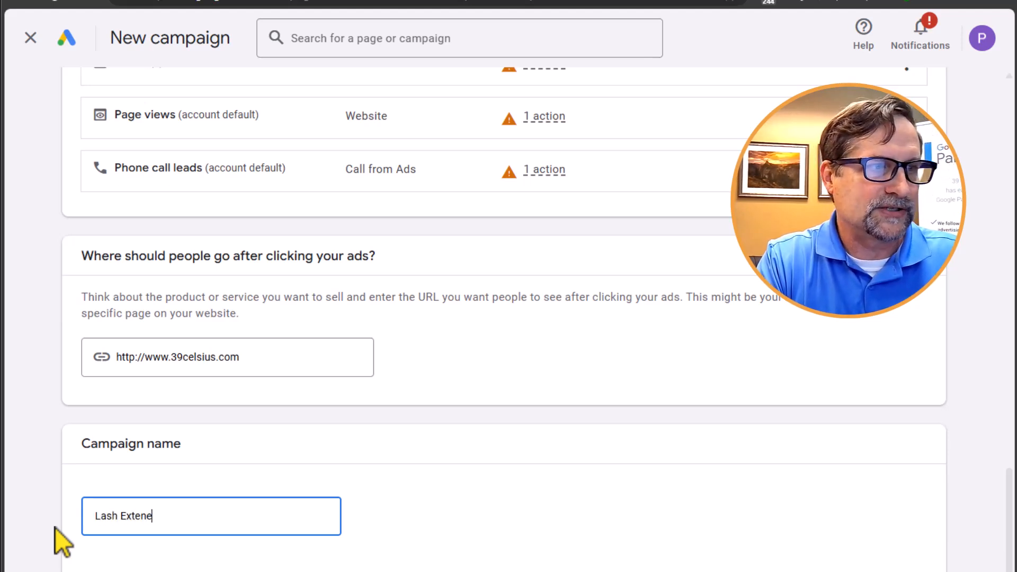
type("ions")
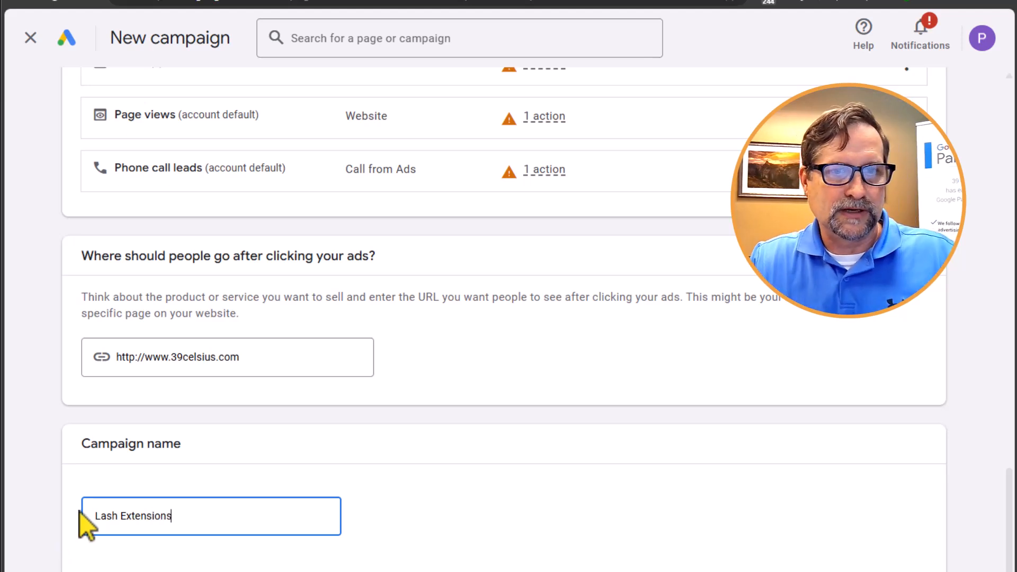
key("Return")
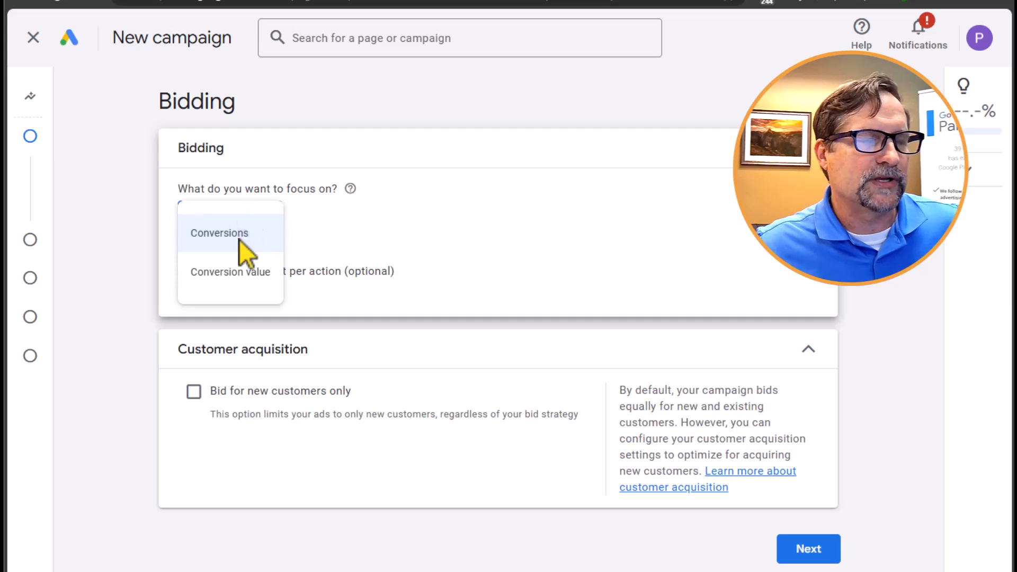
- Set the bidding focus to Conversions without a target cost per action and continue to the campaign settings
mouse_move(248, 234)
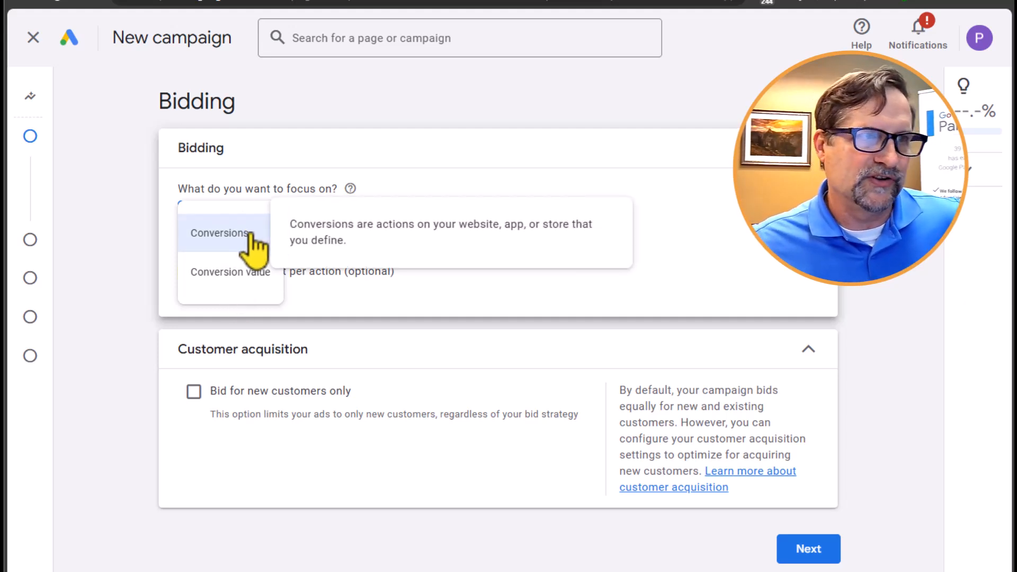
left_click(248, 234)
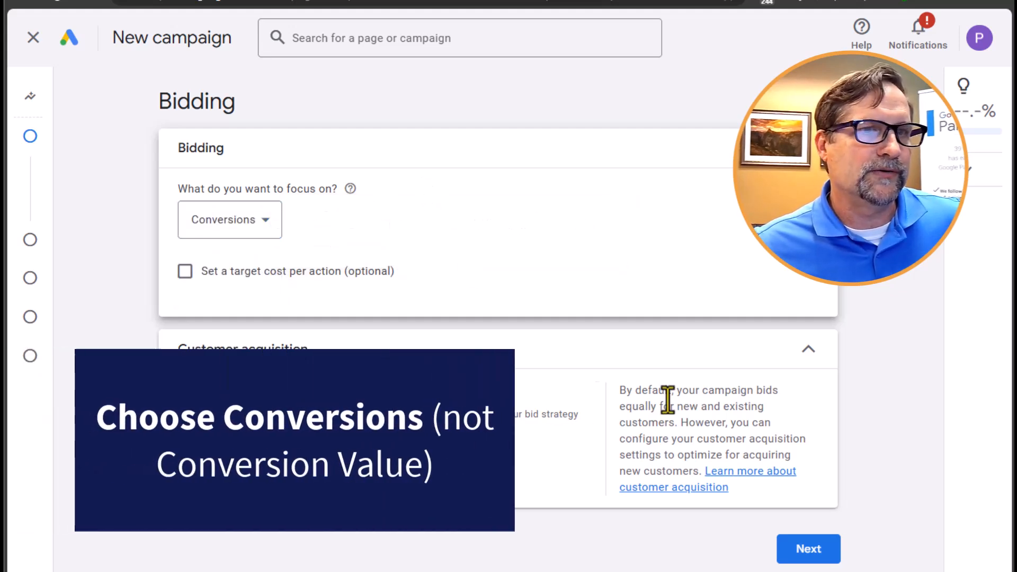
left_click(269, 223)
left_click(358, 225)
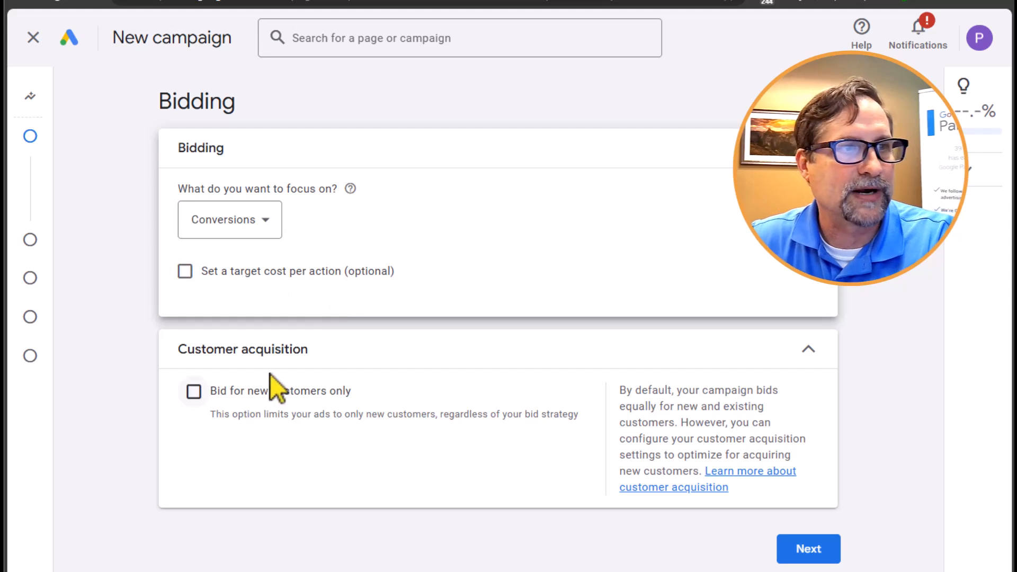
left_click(811, 550)
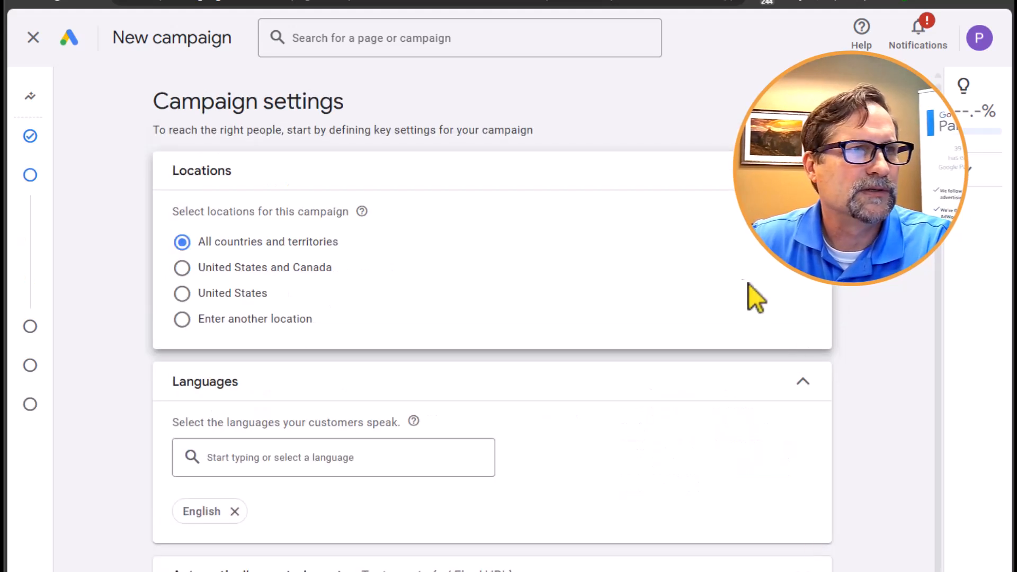
- Switch to custom location targeting and include the city of Temecula, California, through the advanced location search
left_click(182, 320)
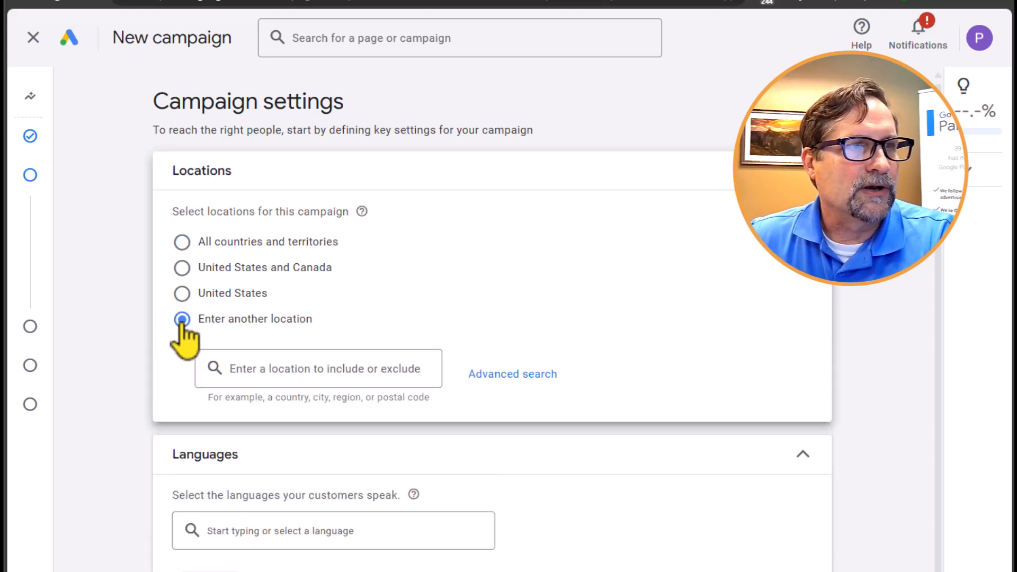
left_click(517, 377)
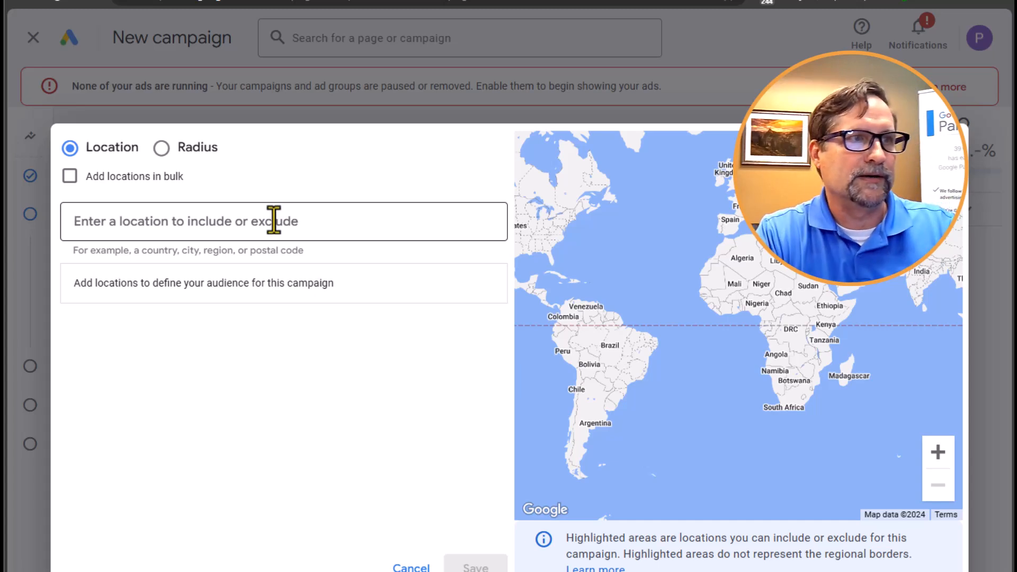
type("temecula")
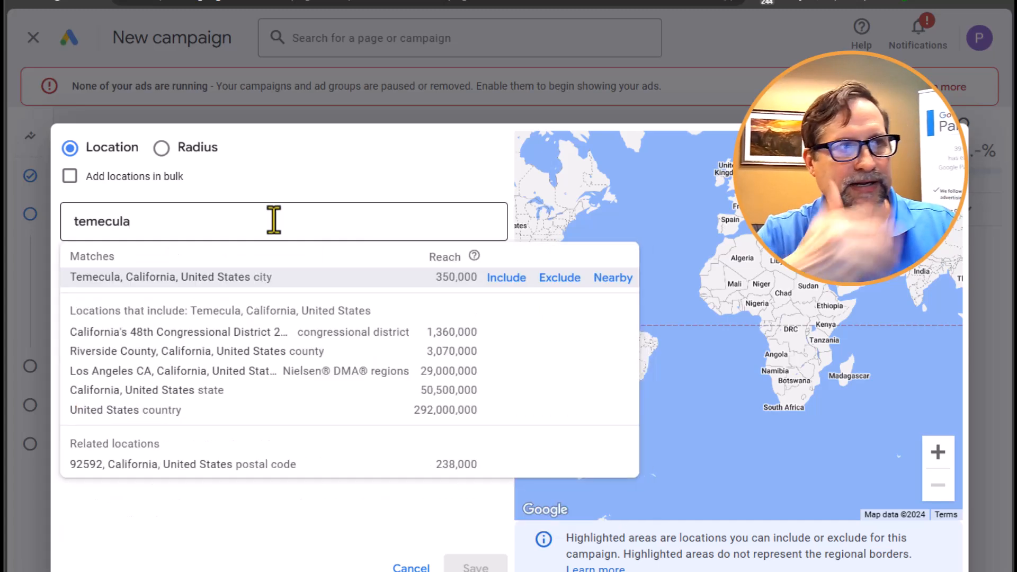
left_click(508, 286)
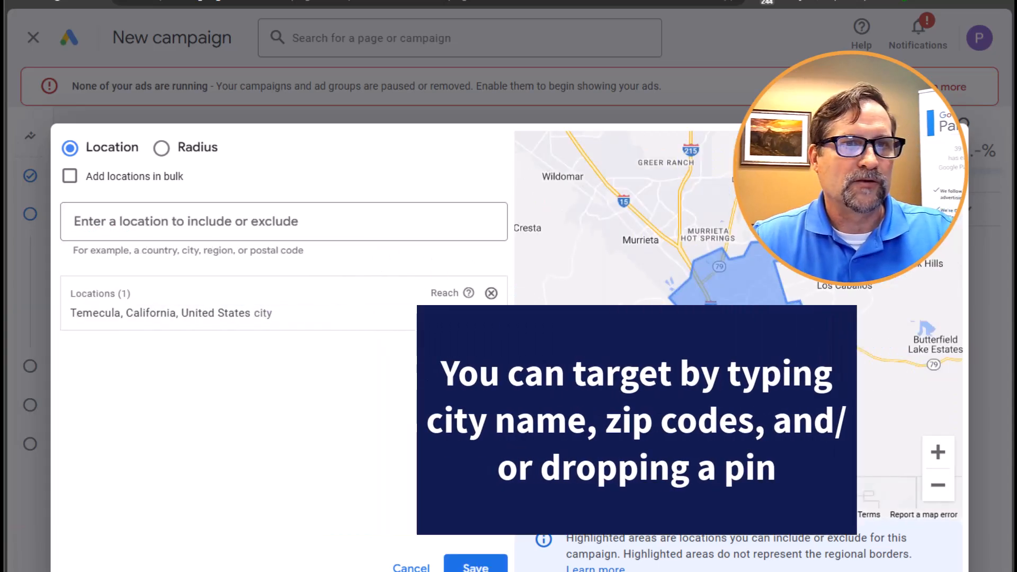
- Pin and include a 5 mi radius target on the map around Murrieta, overlapping northern Temecula
left_click(162, 148)
left_click_drag(408, 220, 448, 223)
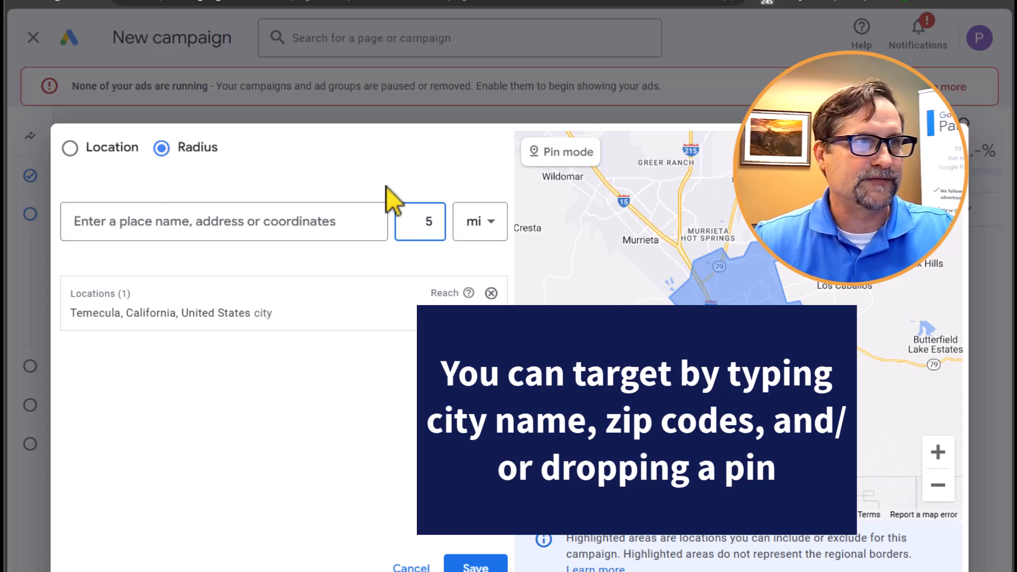
left_click(570, 159)
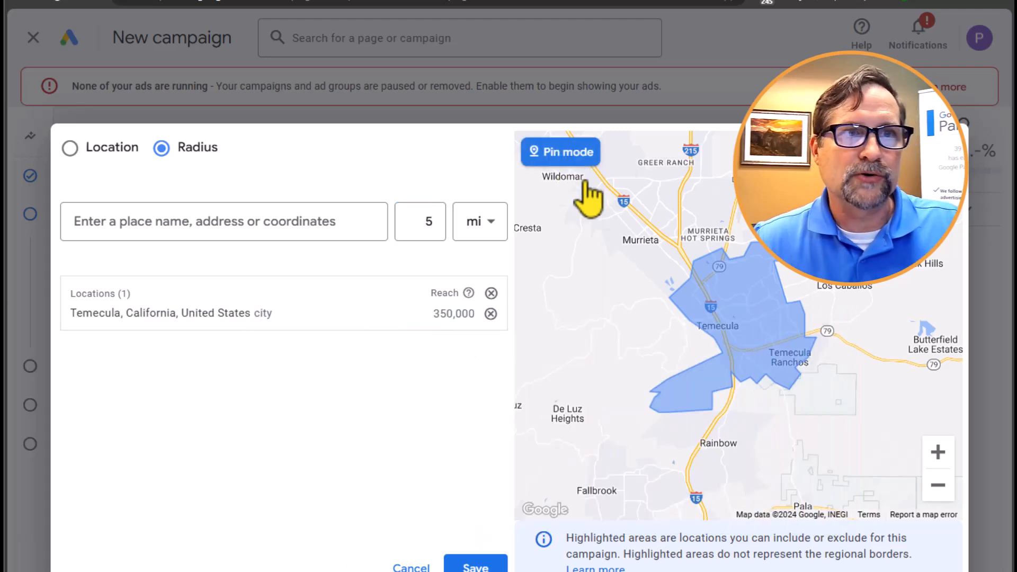
left_click(673, 233)
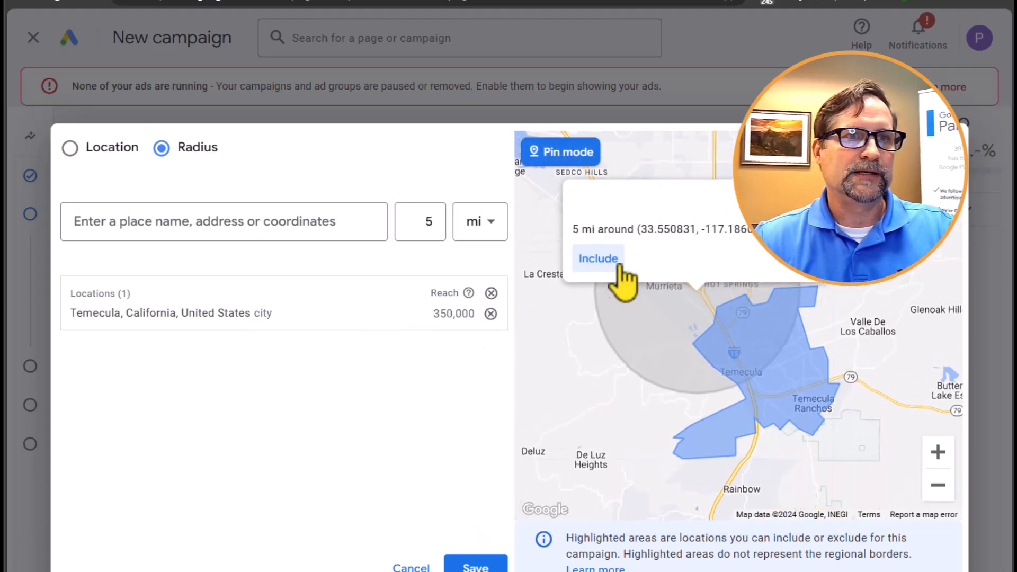
left_click(610, 273)
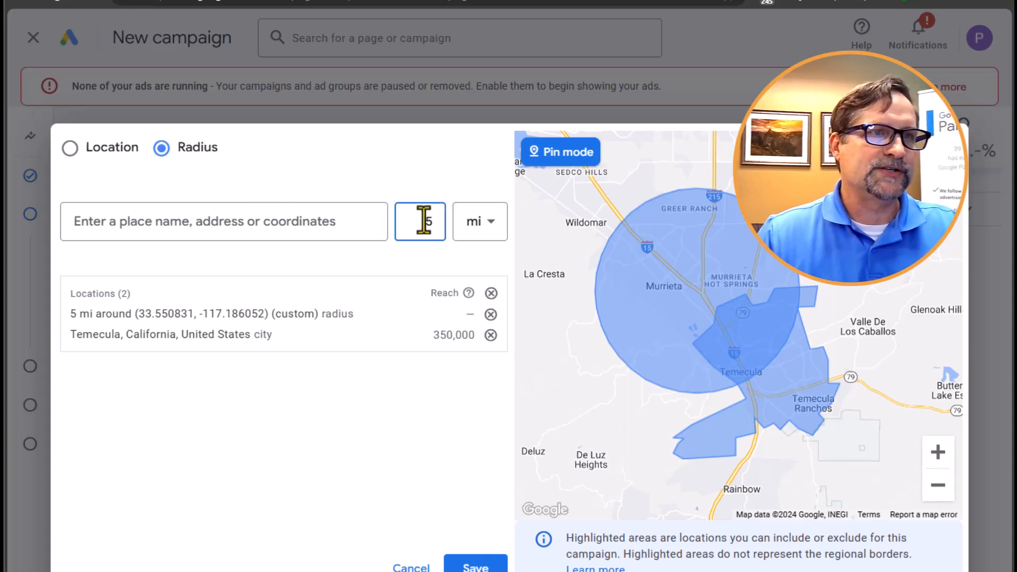
- Pin and include a 1 mi radius target southwest of Temecula, and save the targeted locations
left_click_drag(418, 221, 437, 218)
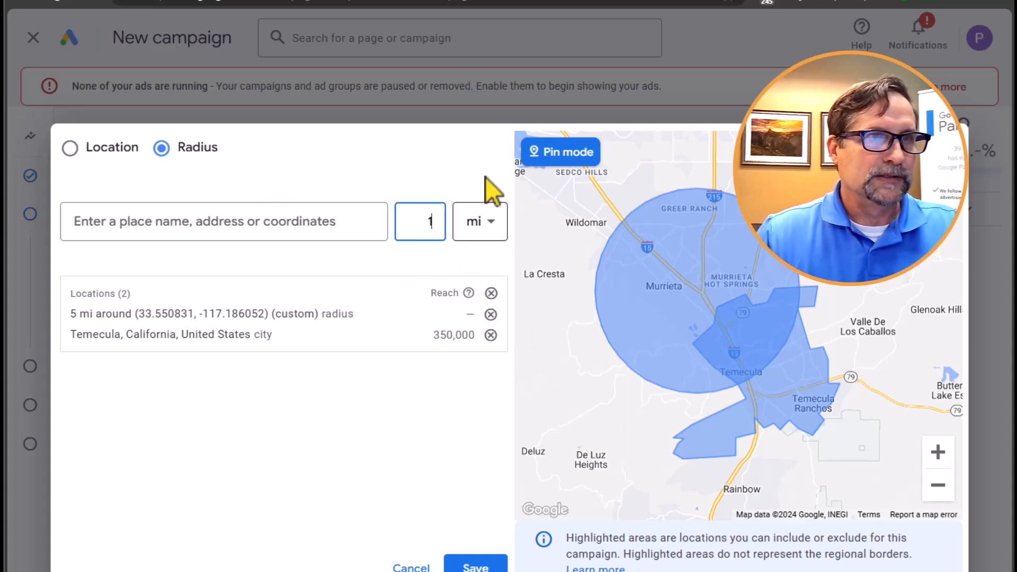
left_click(566, 159)
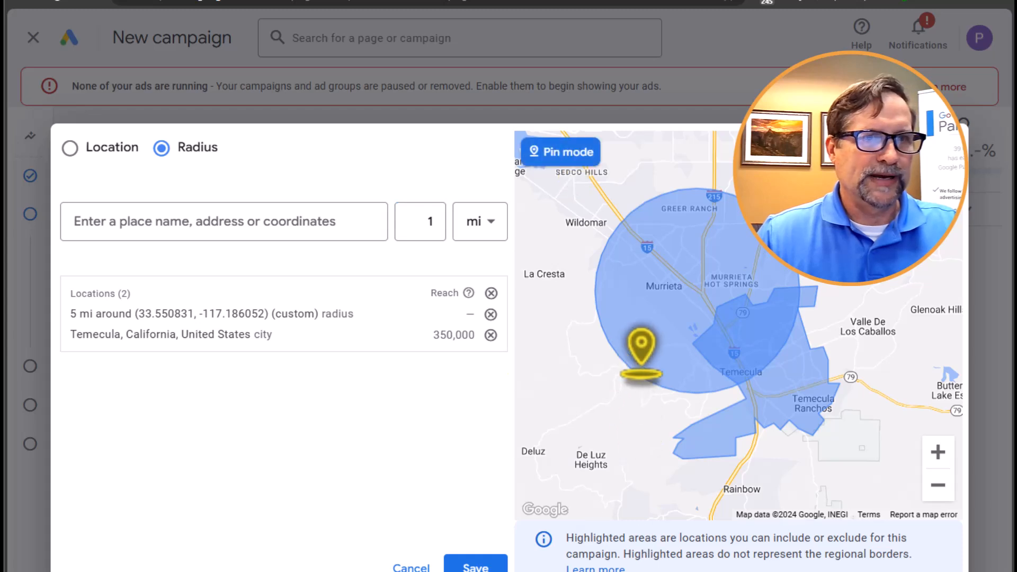
left_click(679, 405)
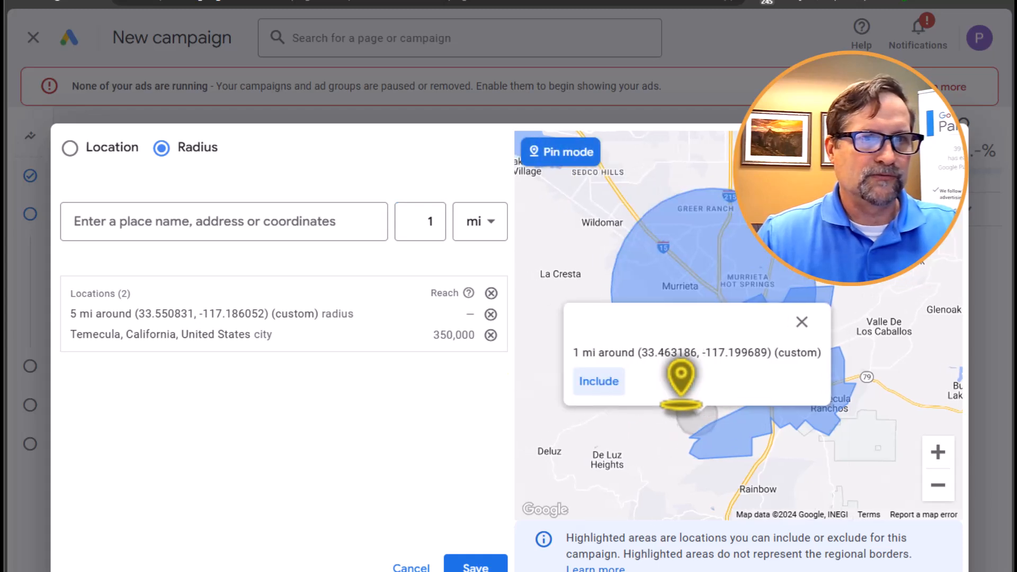
left_click(595, 383)
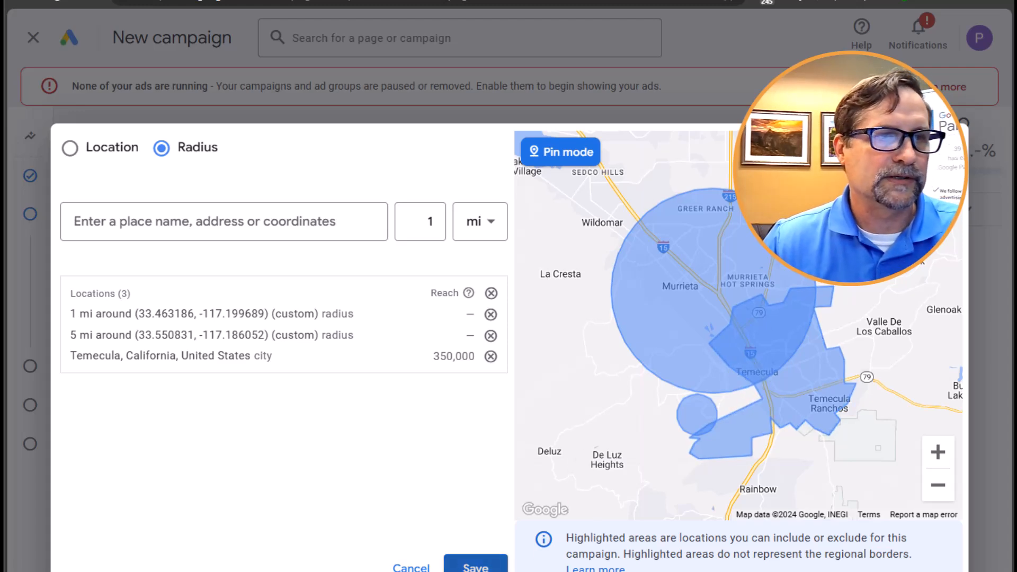
left_click(454, 567)
- Add Spanish to the campaign's languages alongside English
scroll(456, 328, "down", 1)
scroll(459, 358, "down", 3)
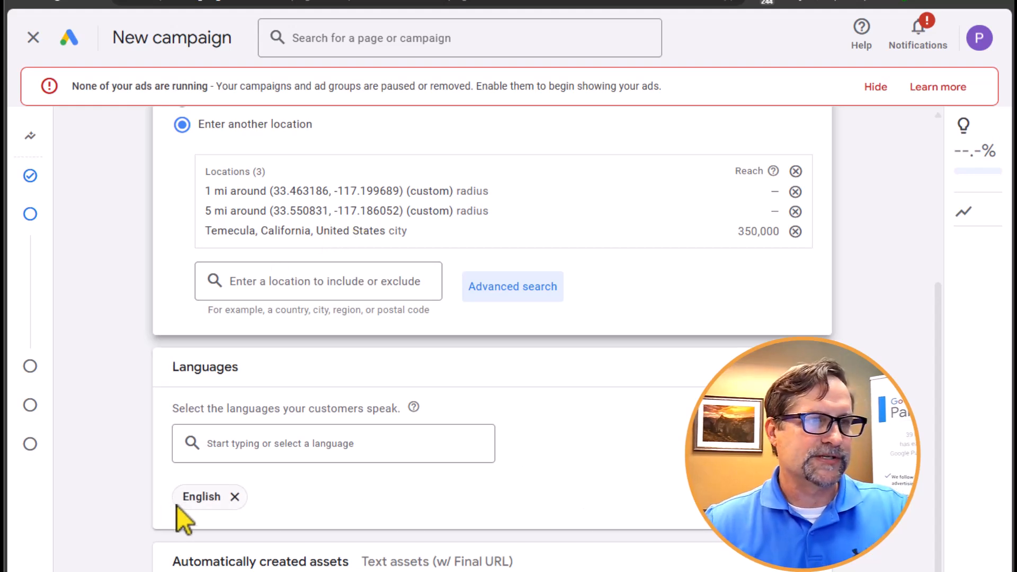
left_click(224, 442)
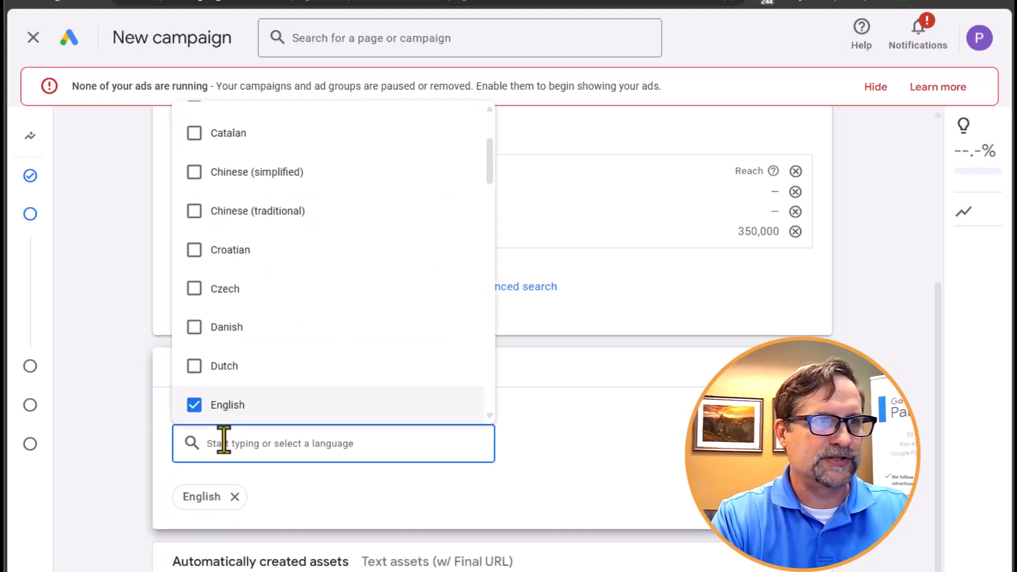
type("spanish")
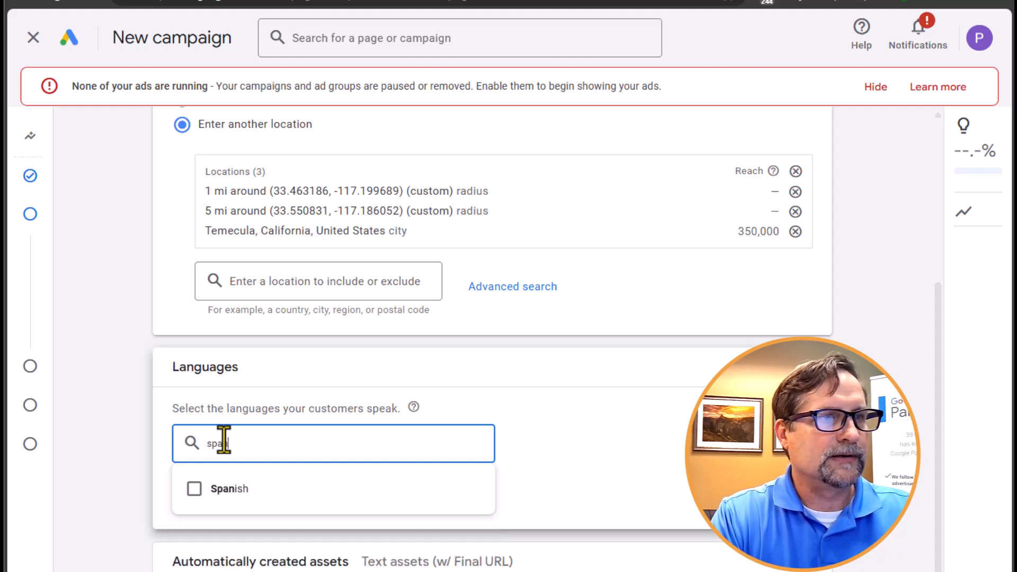
left_click(194, 488)
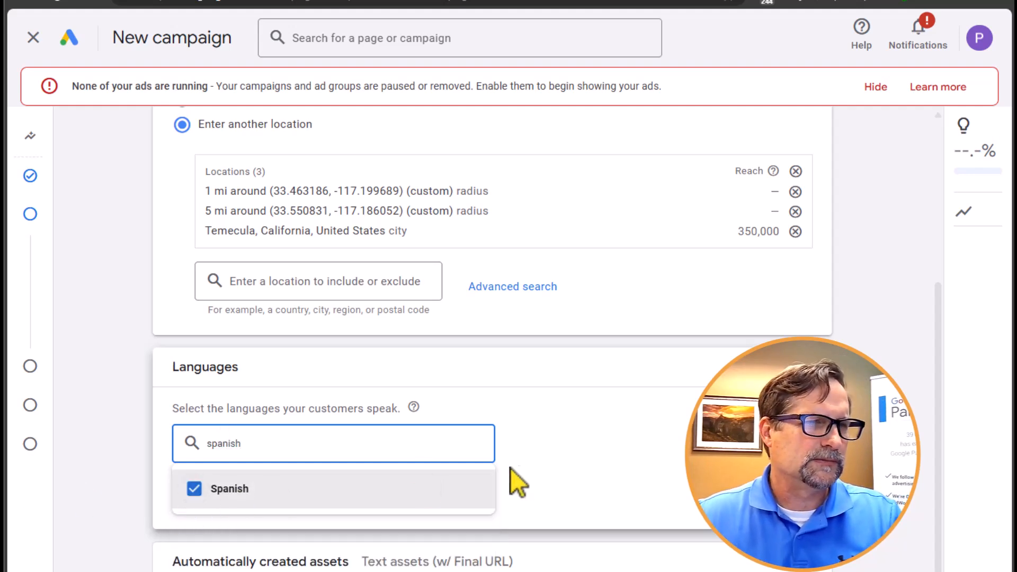
left_click(663, 494)
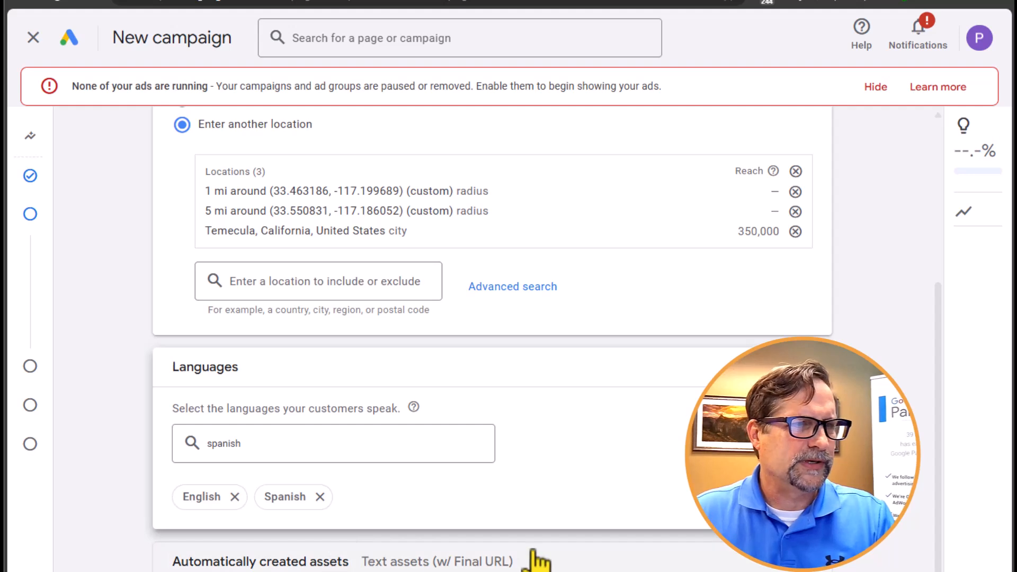
- Review the automatically created assets options and the day choices of the ad schedule, collapsing both sections
scroll(593, 408, "down", 5)
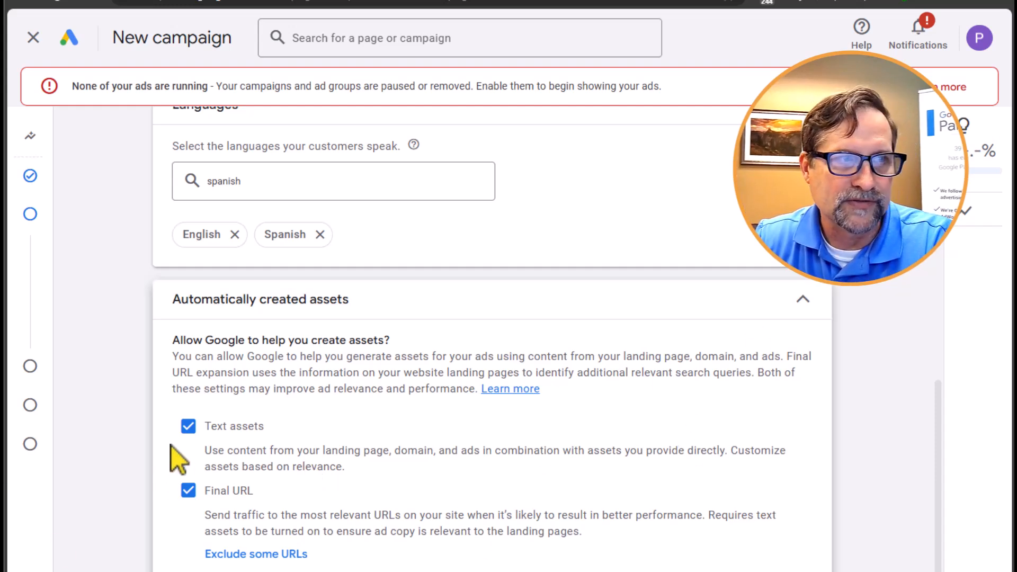
left_click(803, 303)
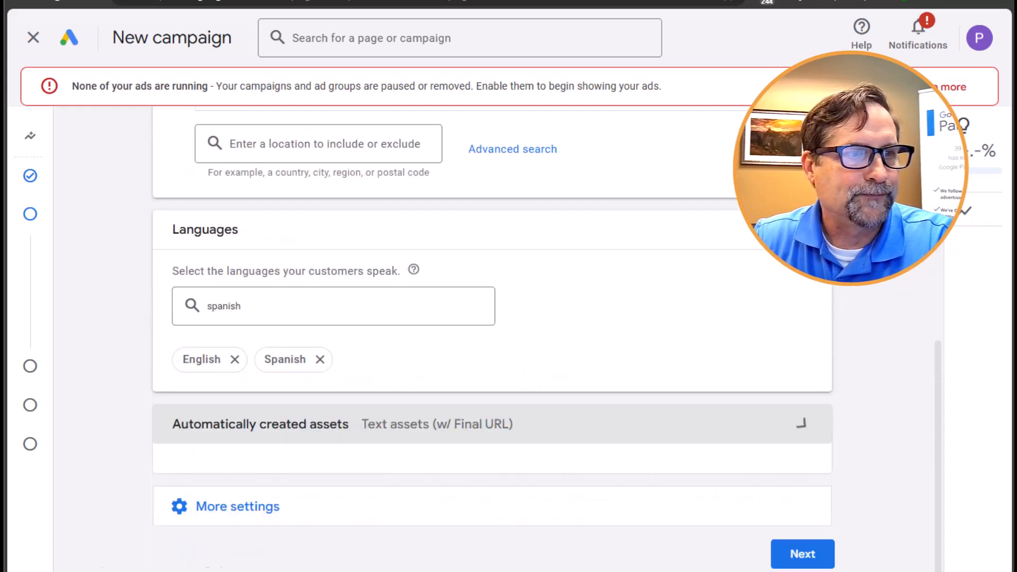
left_click(341, 503)
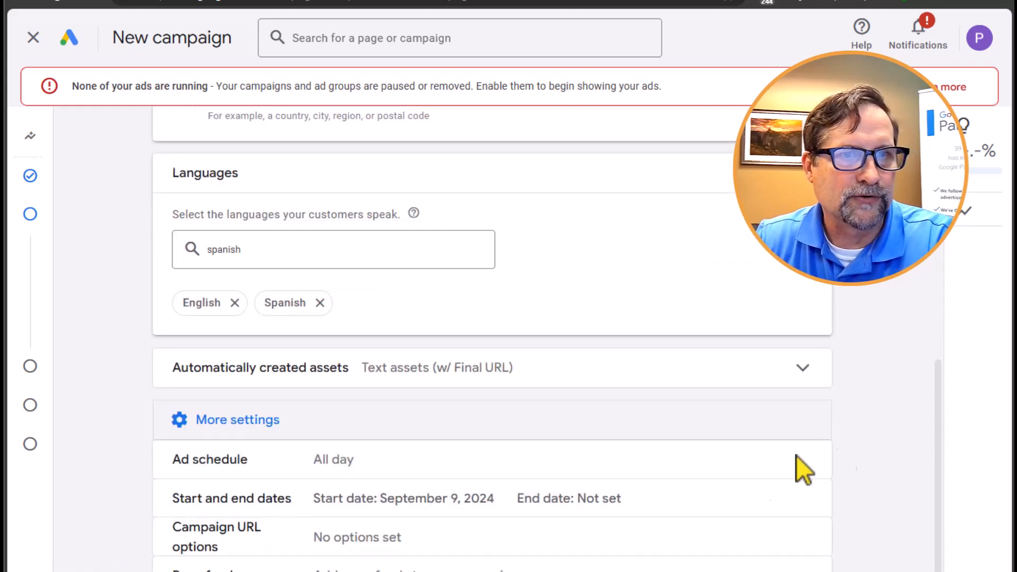
left_click(427, 467)
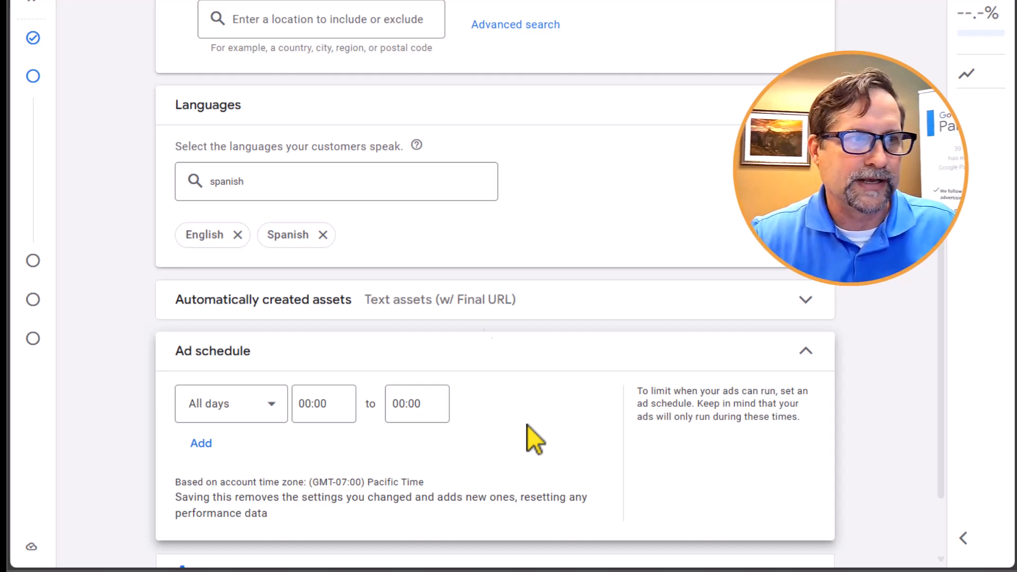
left_click(271, 408)
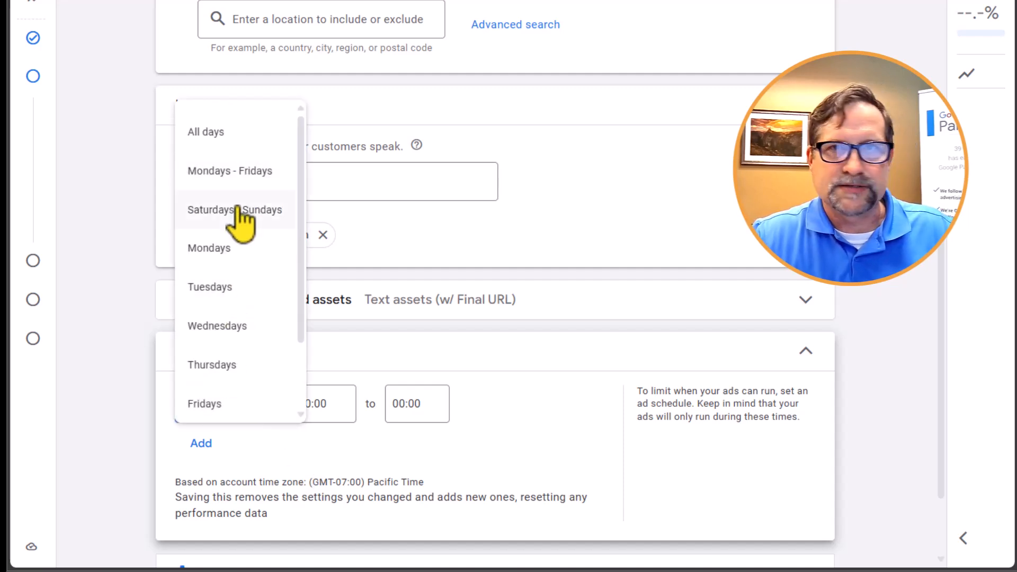
left_click(361, 456)
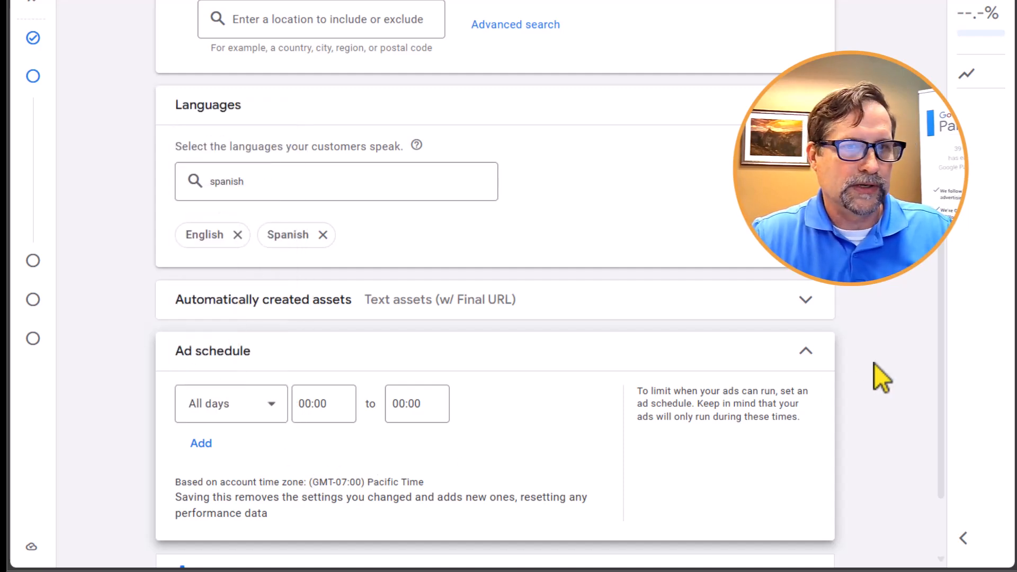
left_click(806, 351)
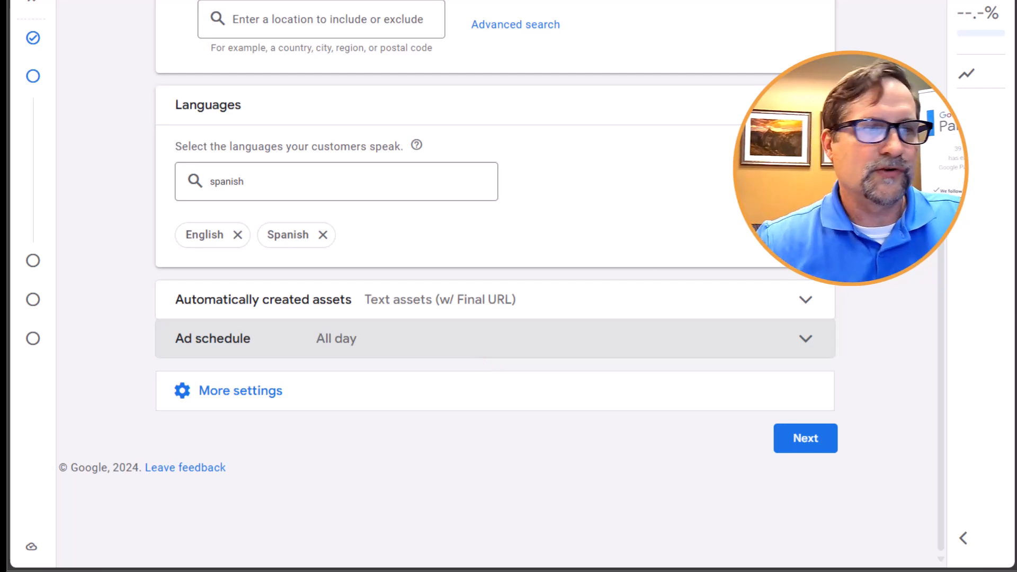
- Open the brand exclusions among the additional campaign settings and look over the remaining date, URL and page feed options
left_click(257, 395)
scroll(715, 329, "down", 1)
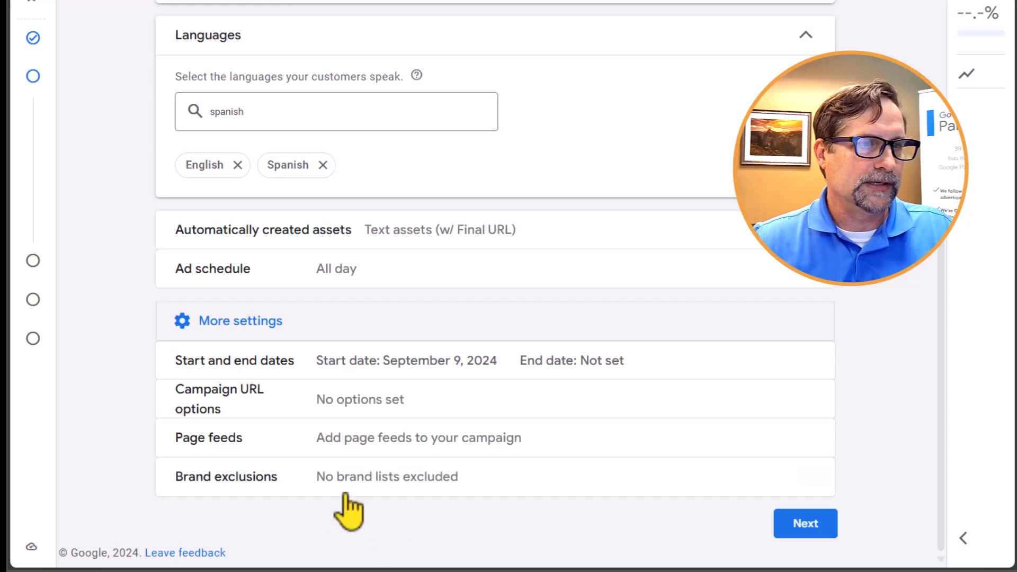
left_click(417, 480)
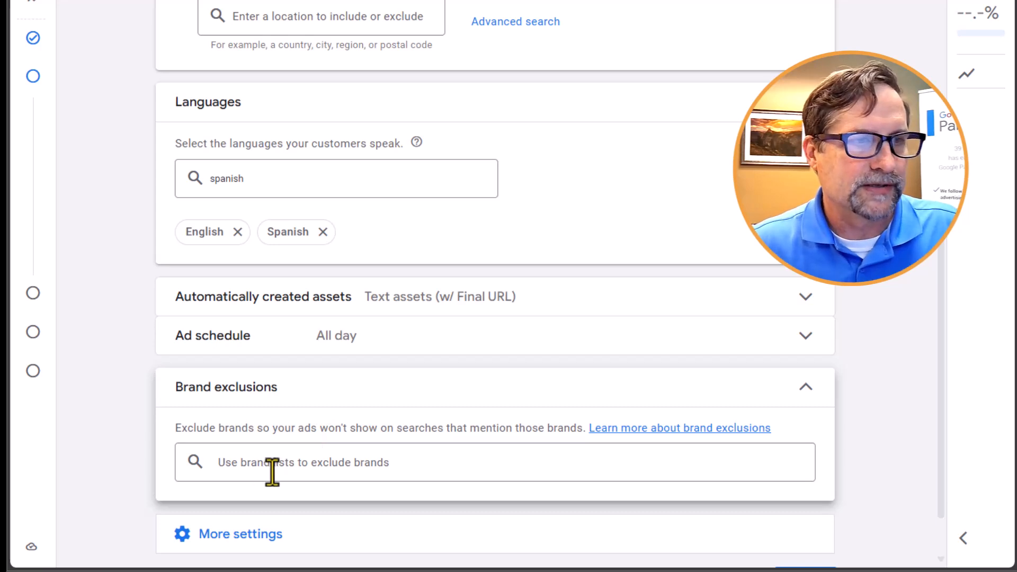
scroll(310, 424, "down", 2)
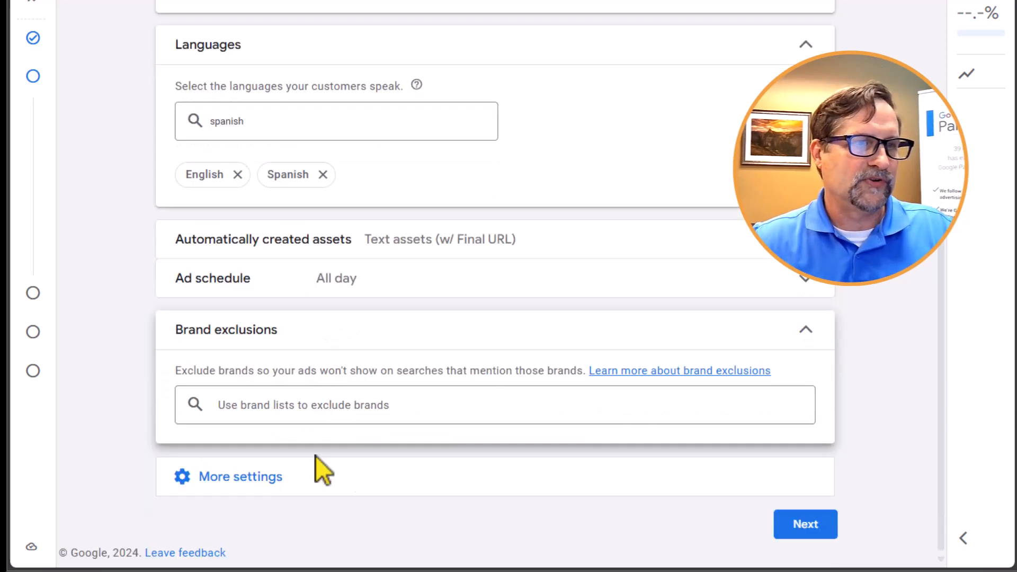
left_click(262, 479)
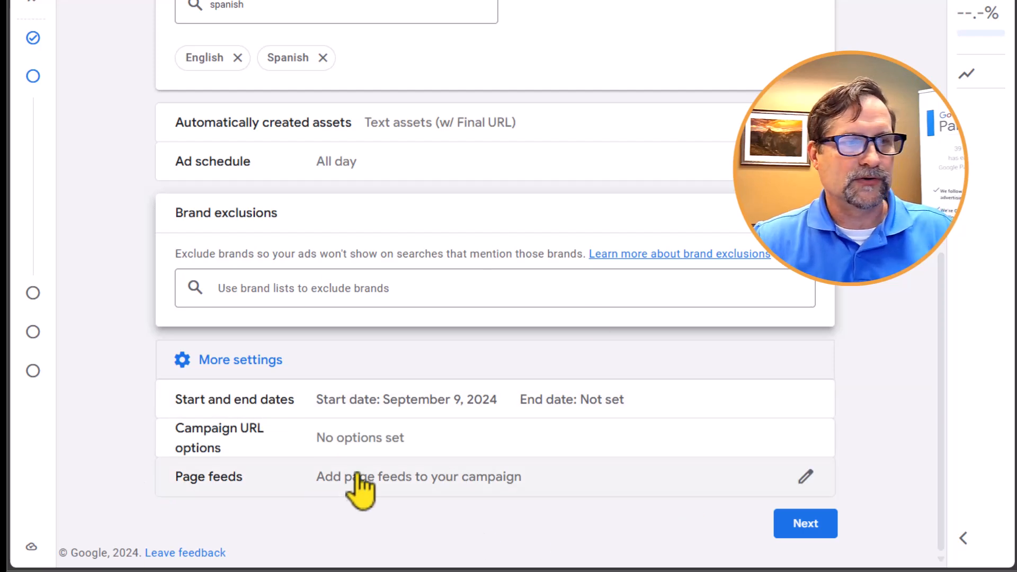
- Continue to the asset group and name it "New and Returning Lash Customers"
left_click(811, 533)
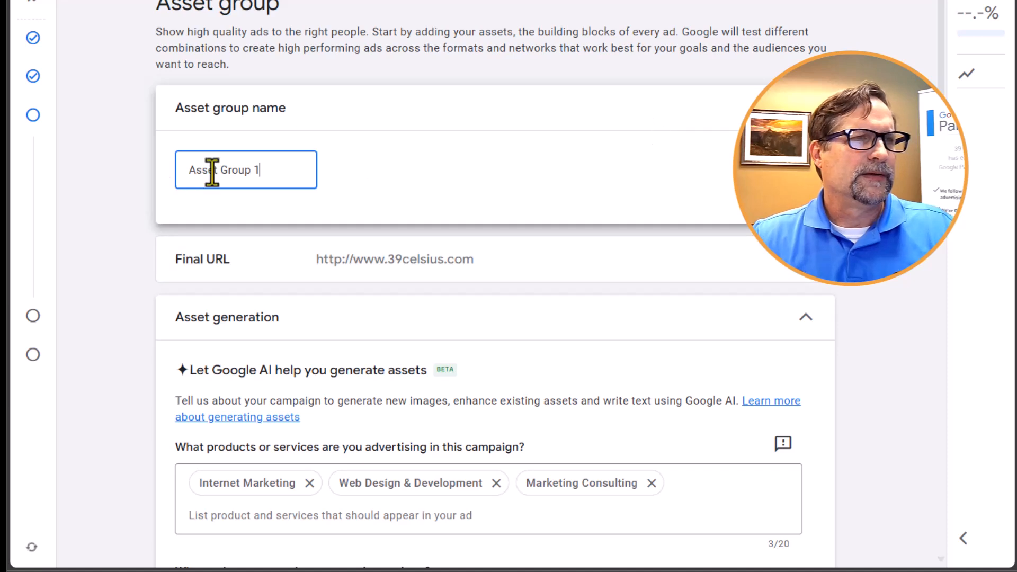
left_click_drag(275, 176, 177, 174)
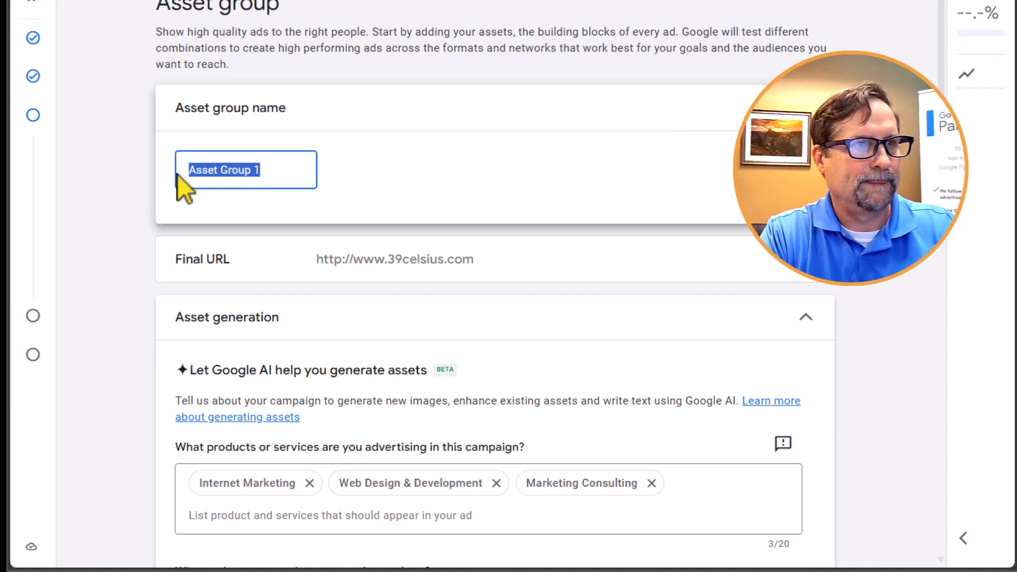
type("Lash")
key("BackSpace")
key("BackSpace")
key("BackSpace")
key("BackSpace")
key("BackSpace")
type("New and Returning Lash Customers")
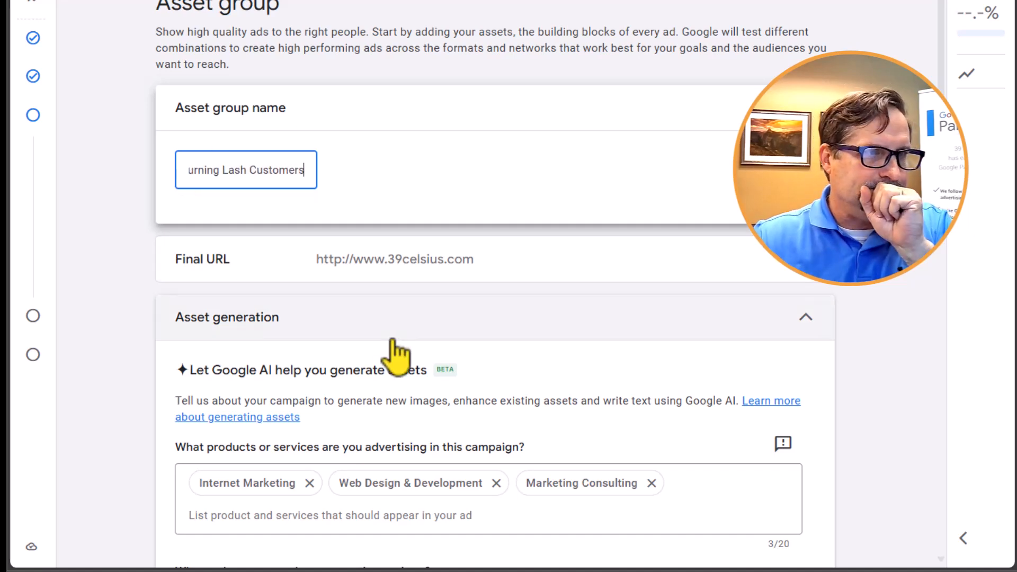
- Expand the final URL setting and review the AI asset generation inputs, source page selection and signals section
left_click(398, 271)
scroll(518, 209, "down", 4)
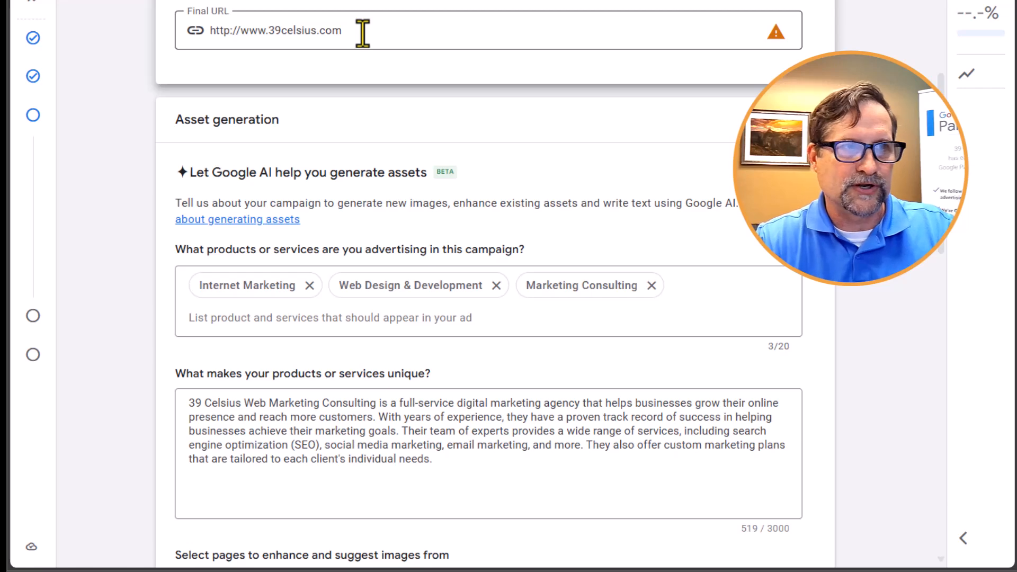
scroll(275, 218, "down", 1)
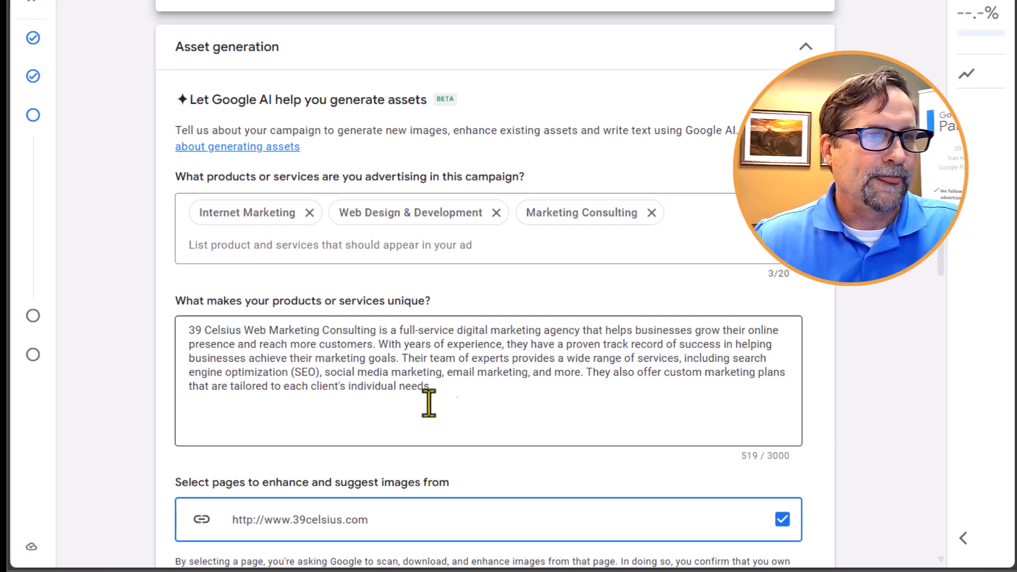
scroll(466, 381, "down", 4)
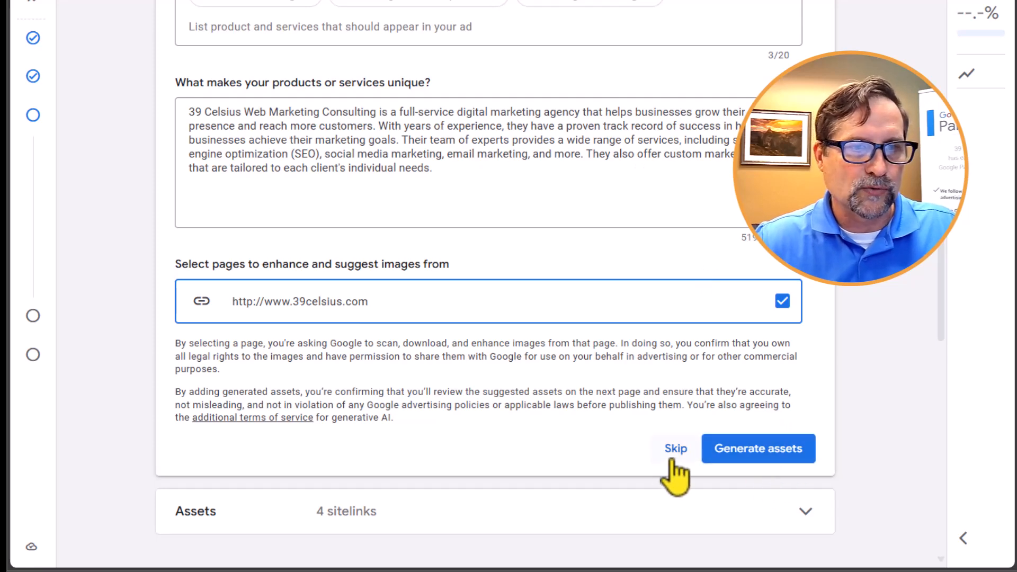
scroll(423, 413, "up", 3)
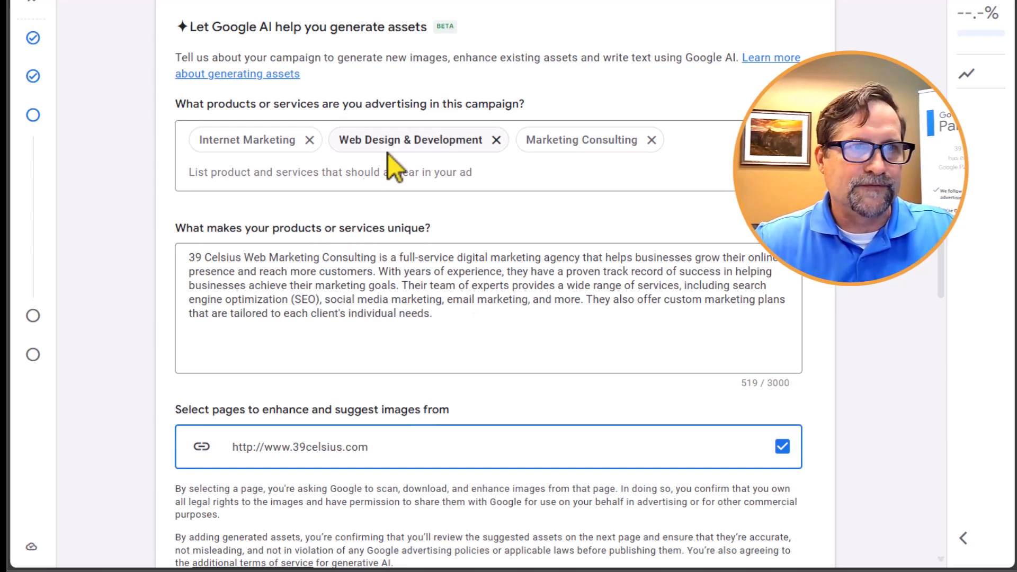
scroll(431, 341, "down", 5)
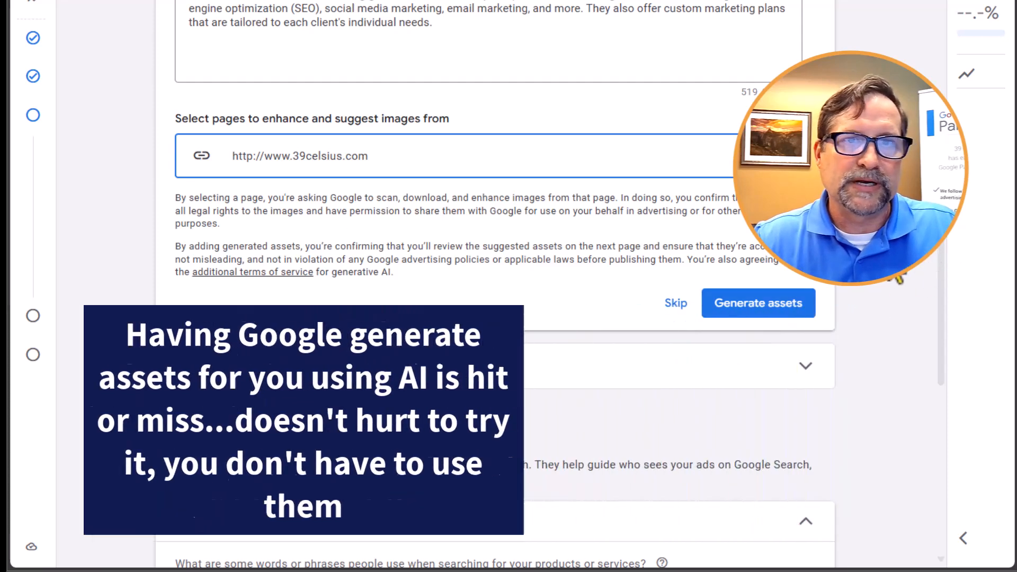
scroll(495, 286, "down", 3)
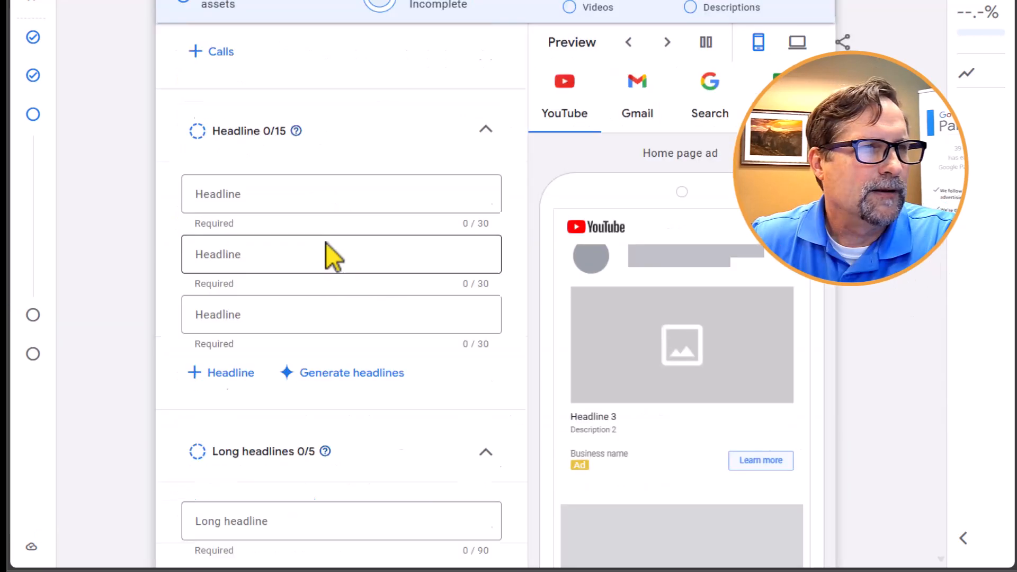
- Examine the asset group's headline, long headline and description fields with their character limits
scroll(318, 249, "up", 1)
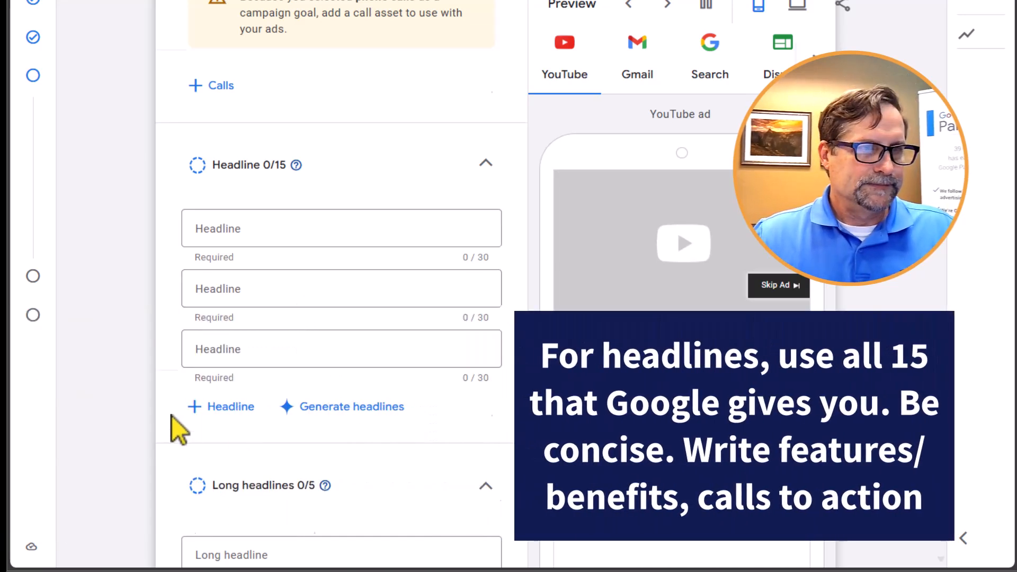
scroll(171, 418, "down", 3)
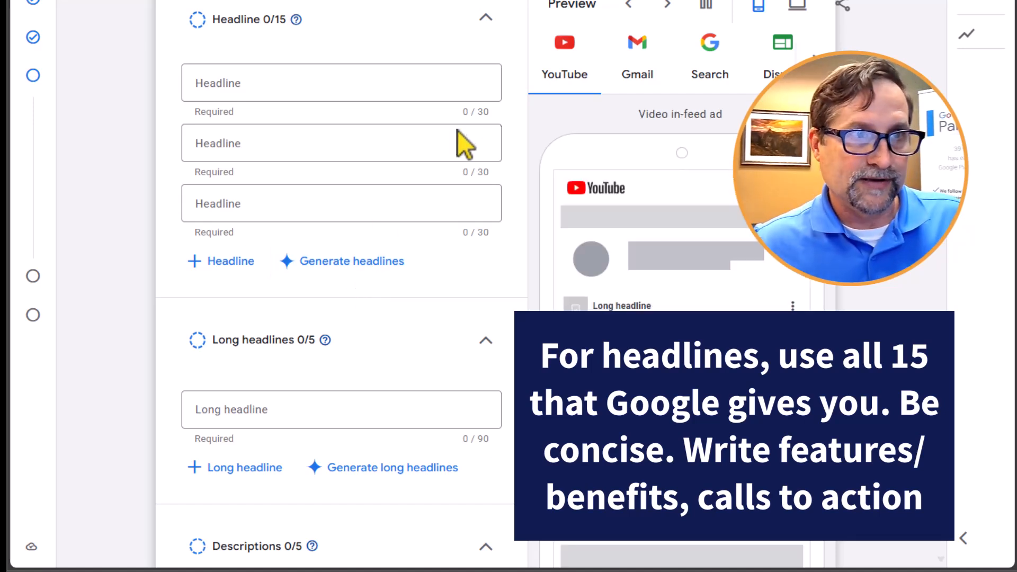
left_click(480, 106)
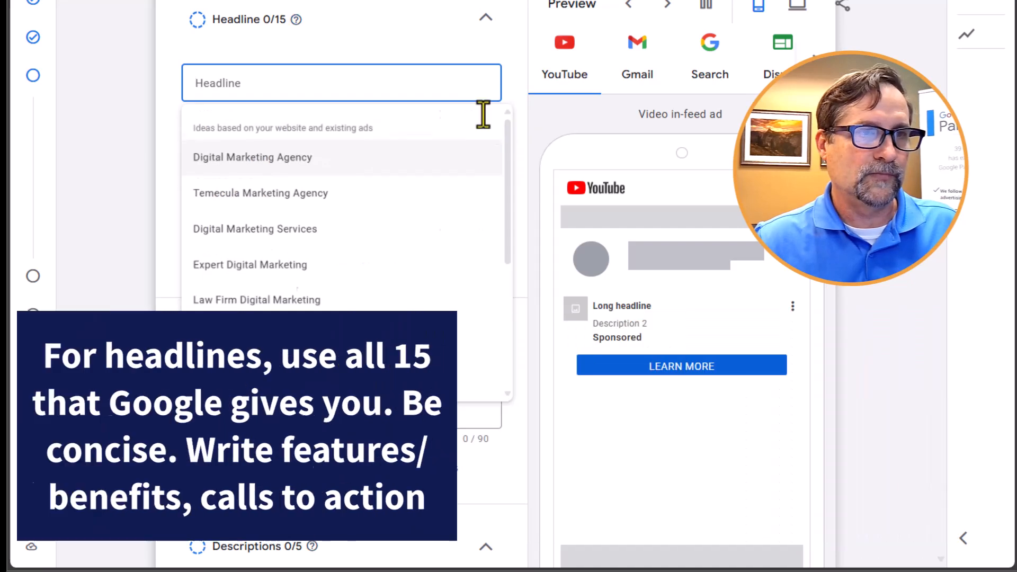
left_click(482, 115)
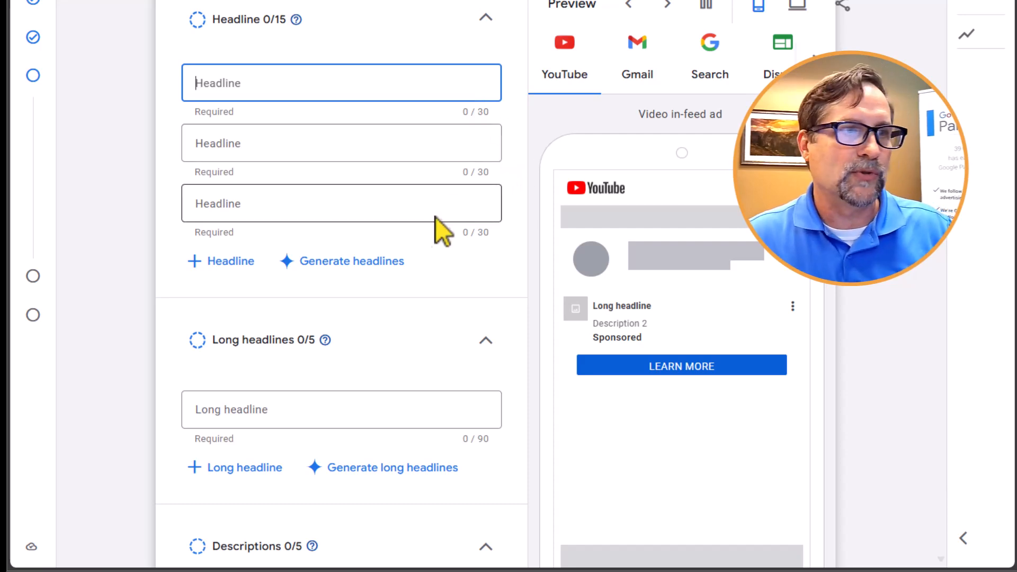
scroll(435, 228, "down", 3)
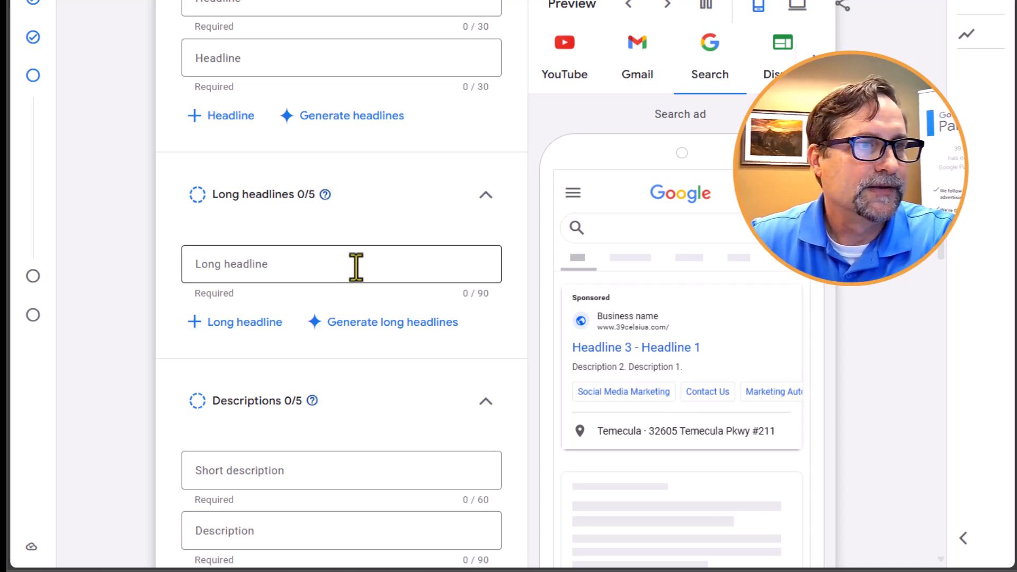
scroll(343, 255, "down", 4)
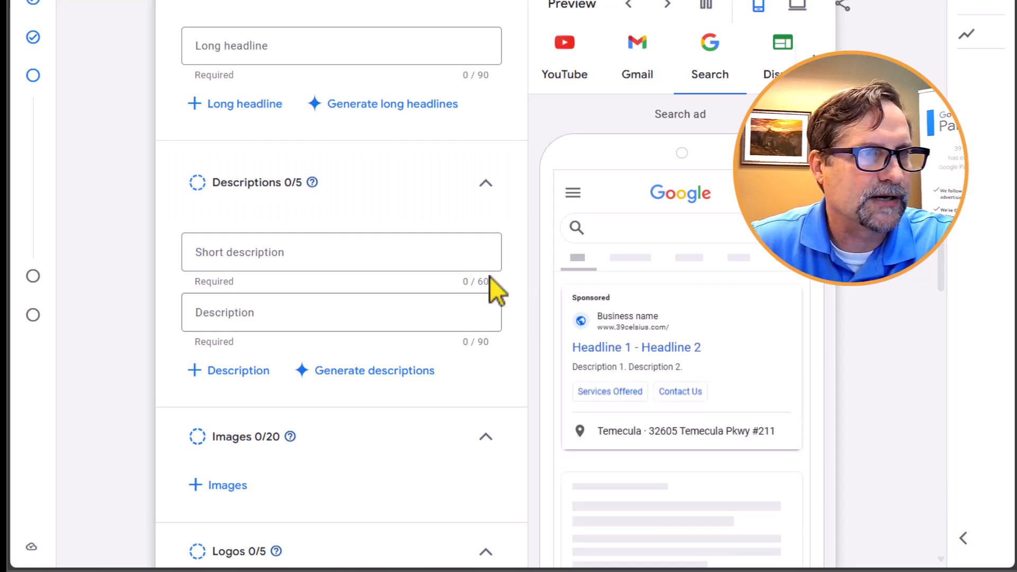
left_click(485, 343)
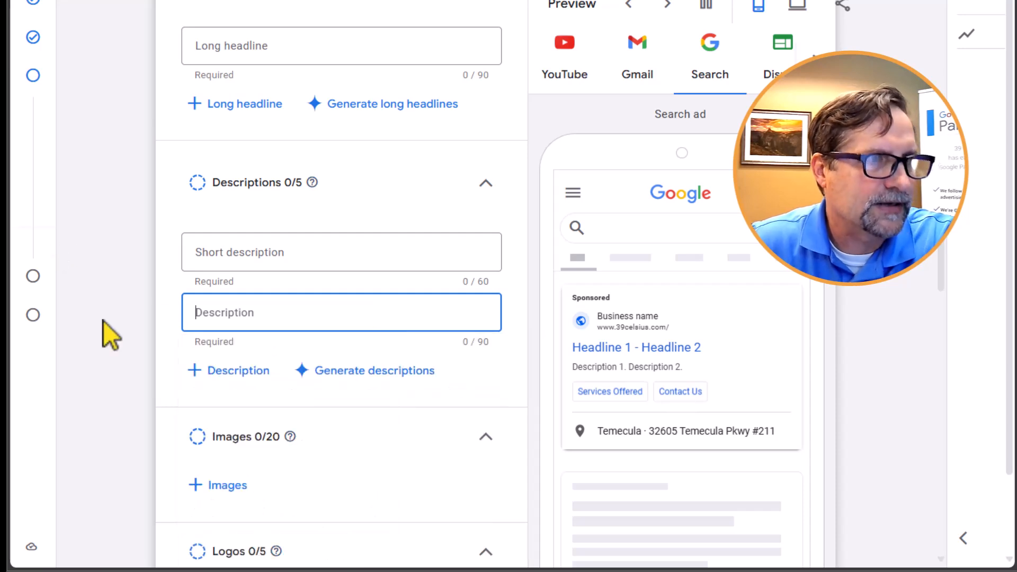
left_click(77, 331)
- Open the asset group's image selection and select the recently used Digital Marketing stock image
scroll(78, 324, "down", 3)
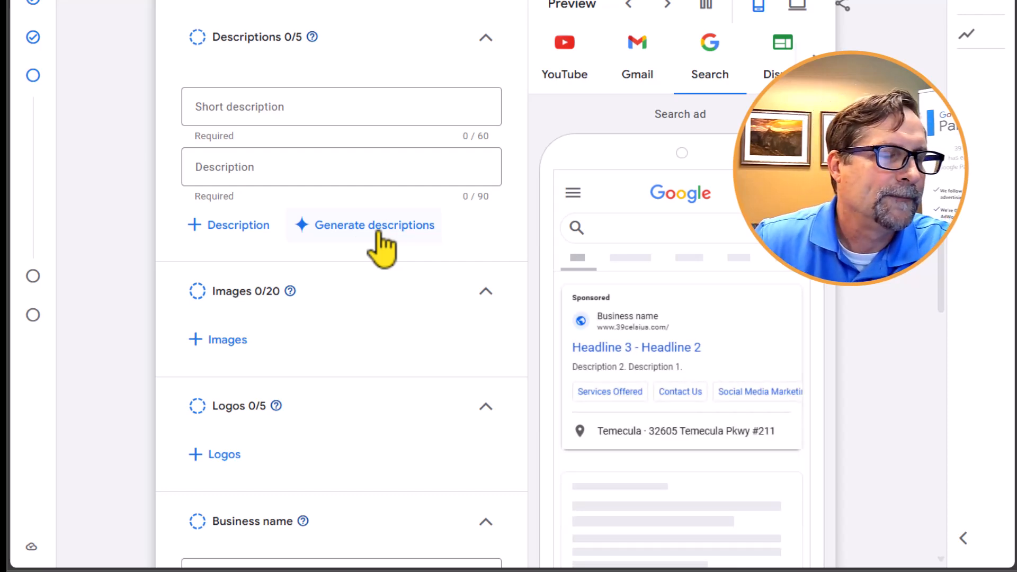
scroll(375, 318, "down", 3)
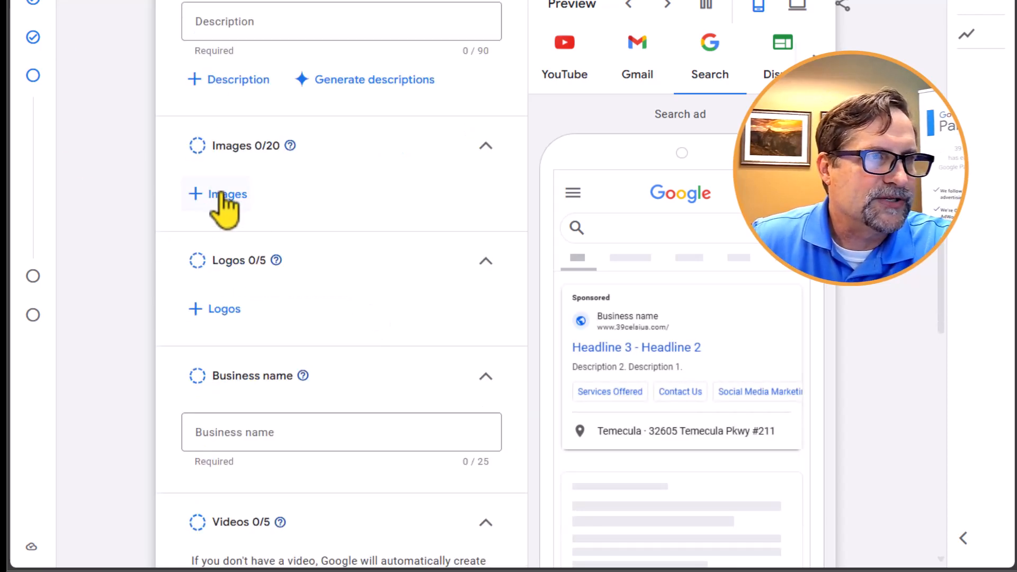
left_click(218, 193)
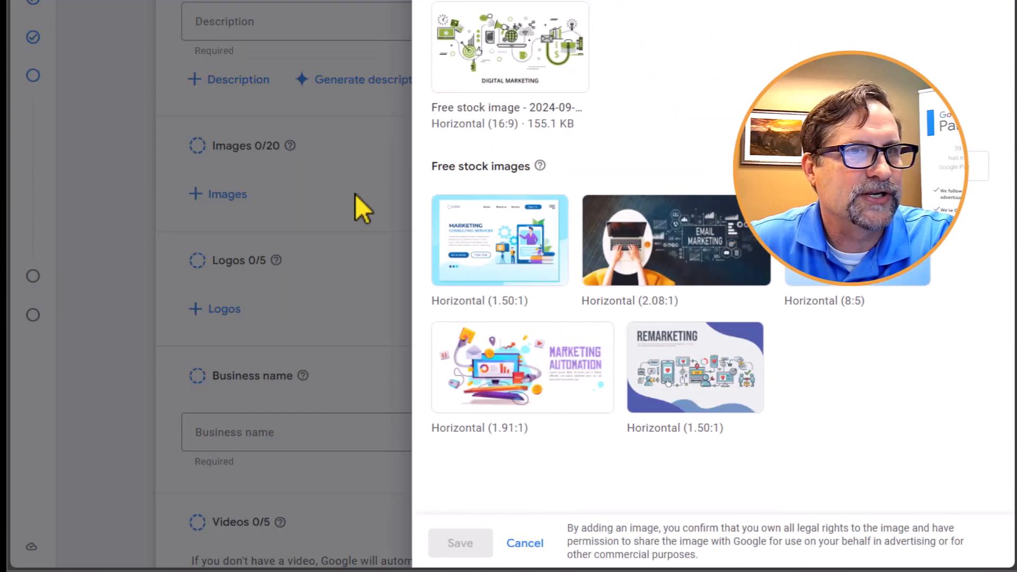
mouse_move(554, 233)
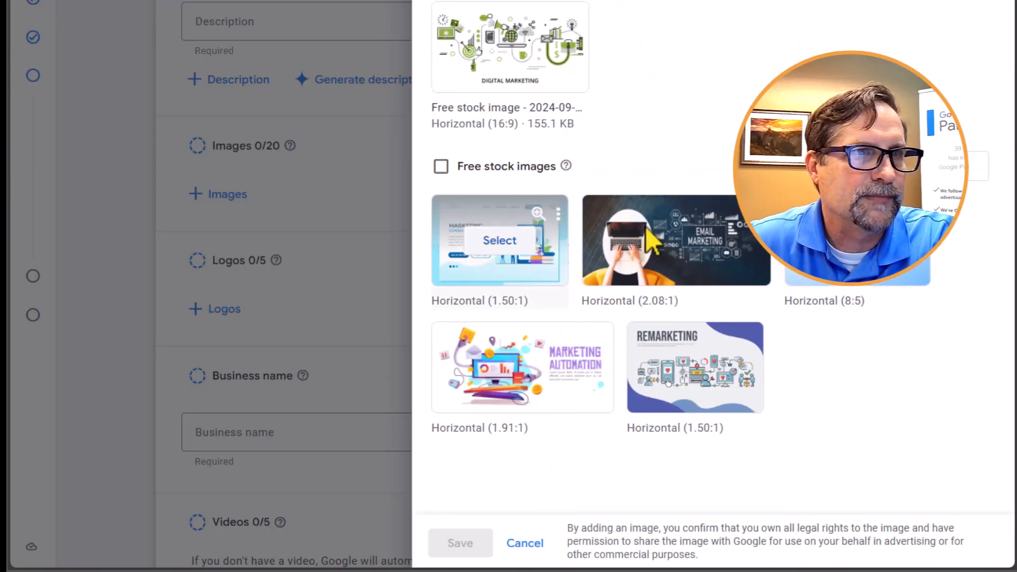
mouse_move(517, 57)
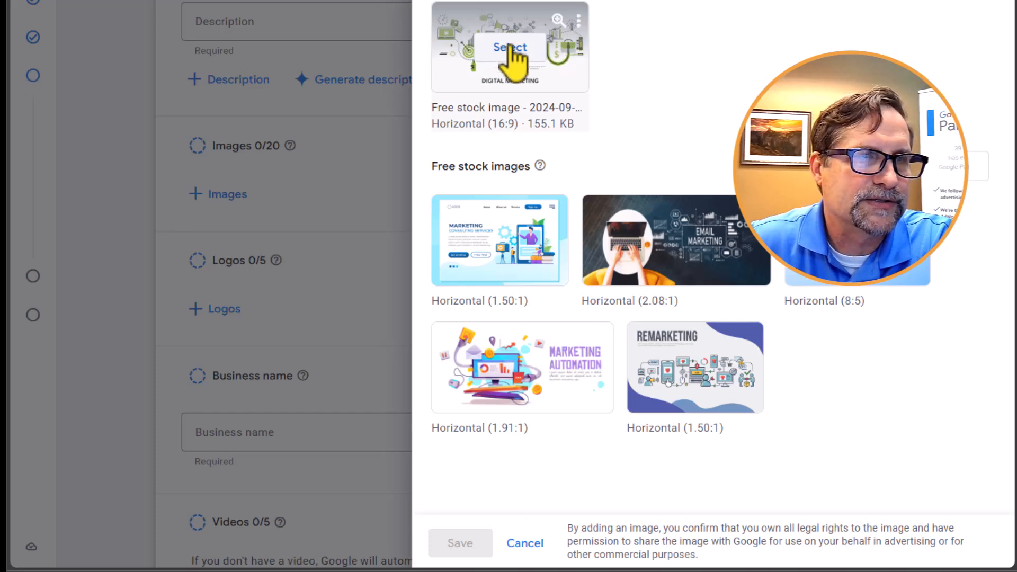
left_click(506, 49)
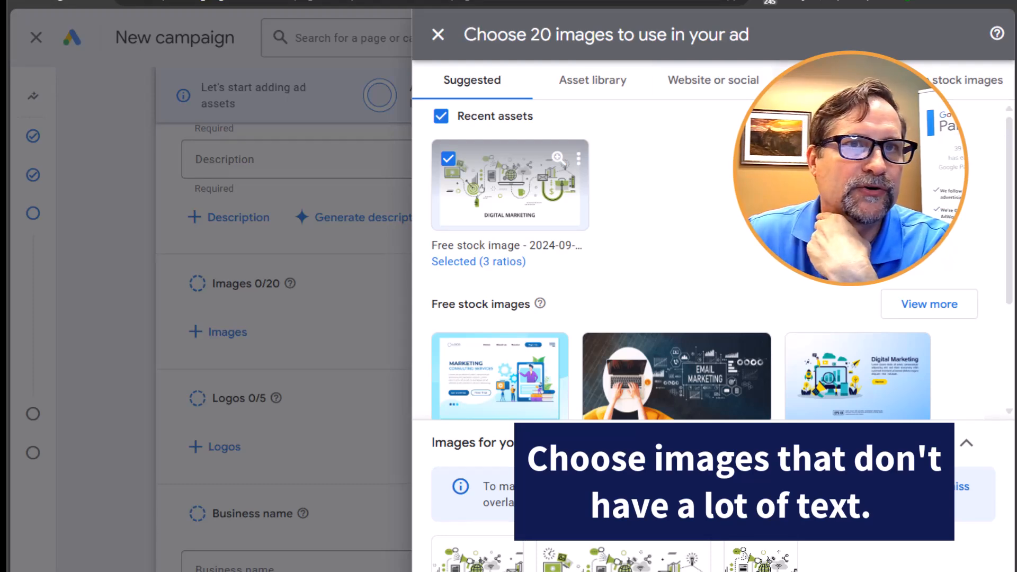
- Look through the upload and free stock image sources, and save the selected image to the asset group
left_click(835, 85)
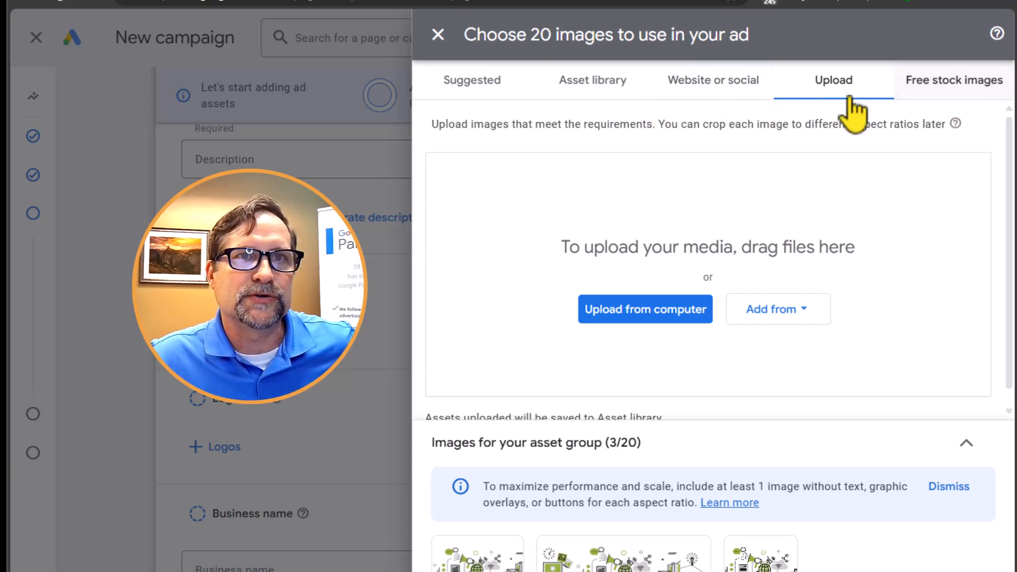
left_click(986, 85)
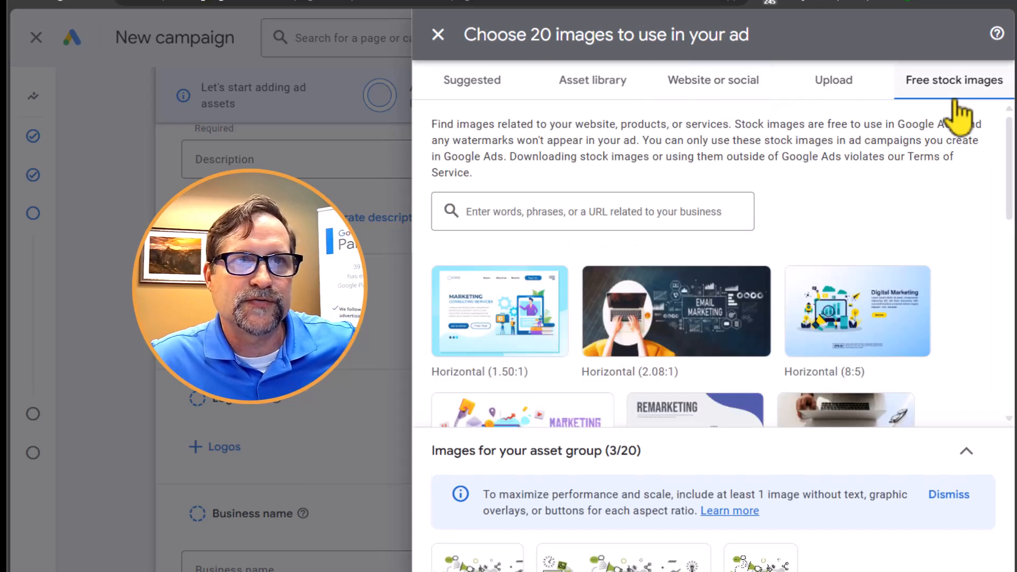
left_click(483, 84)
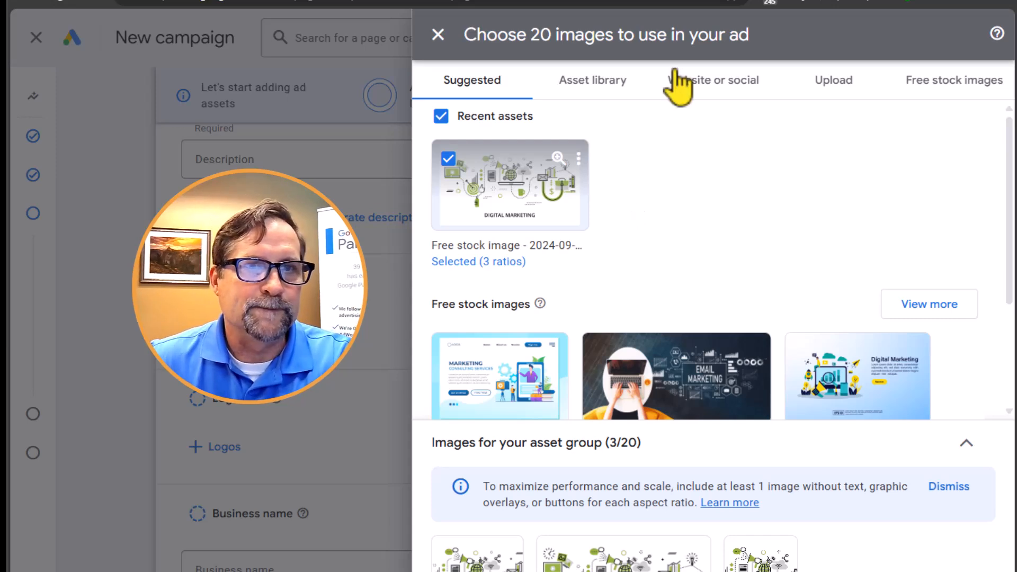
mouse_move(730, 294)
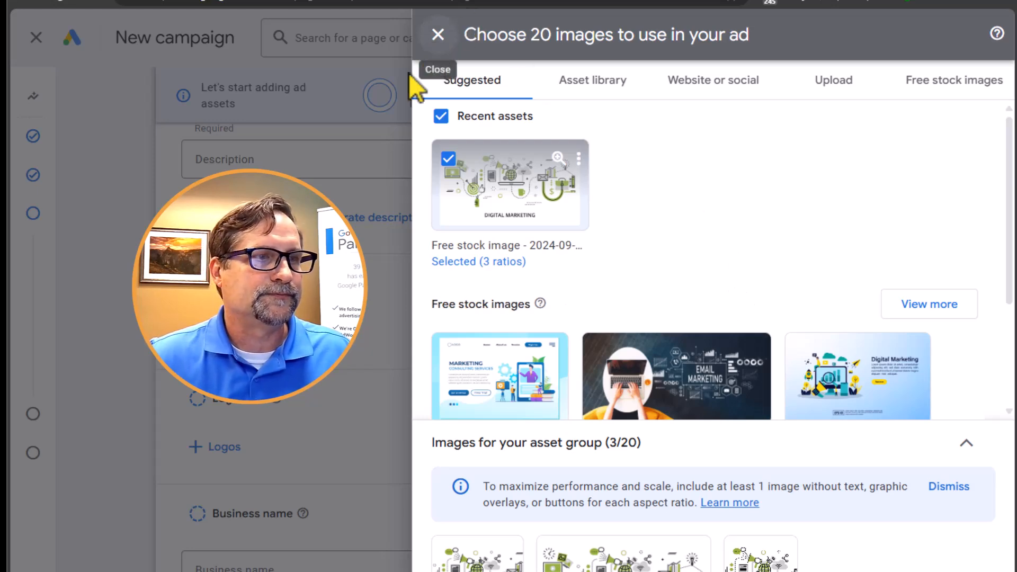
left_click(438, 35)
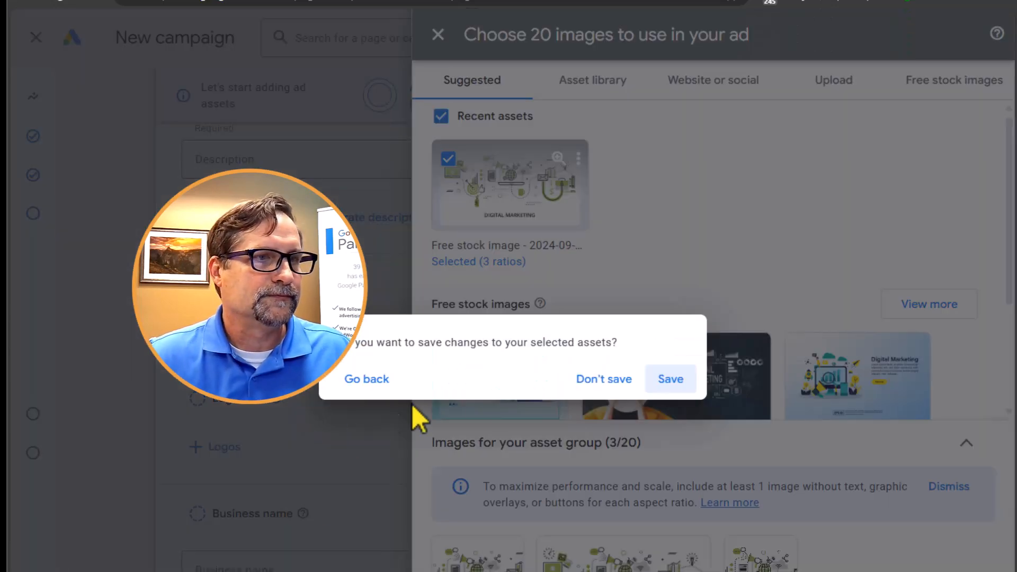
left_click(671, 387)
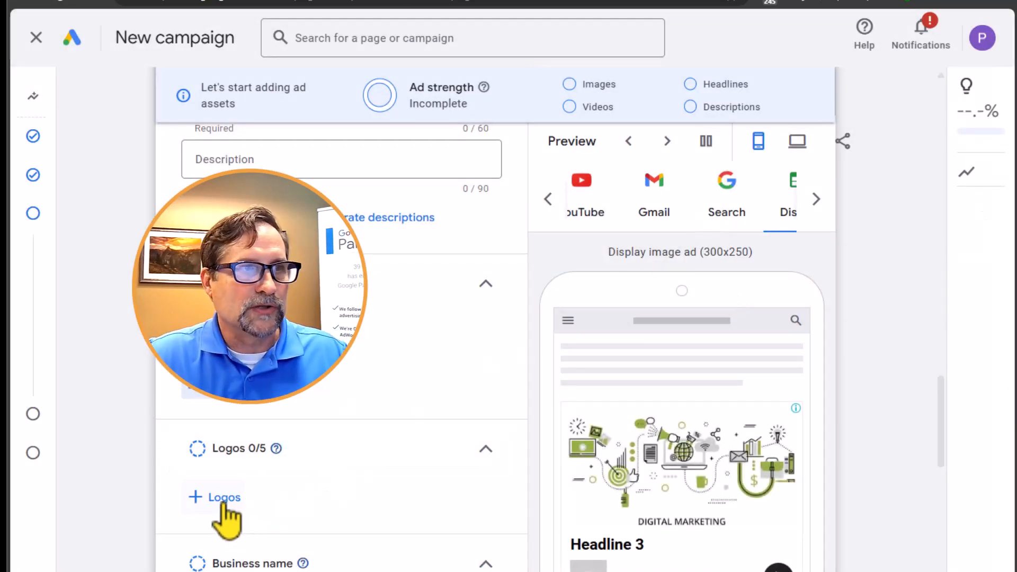
- Review the added images and browse the channels available in the ad preview, from YouTube to Discover
scroll(118, 414, "down", 4)
scroll(122, 423, "up", 4)
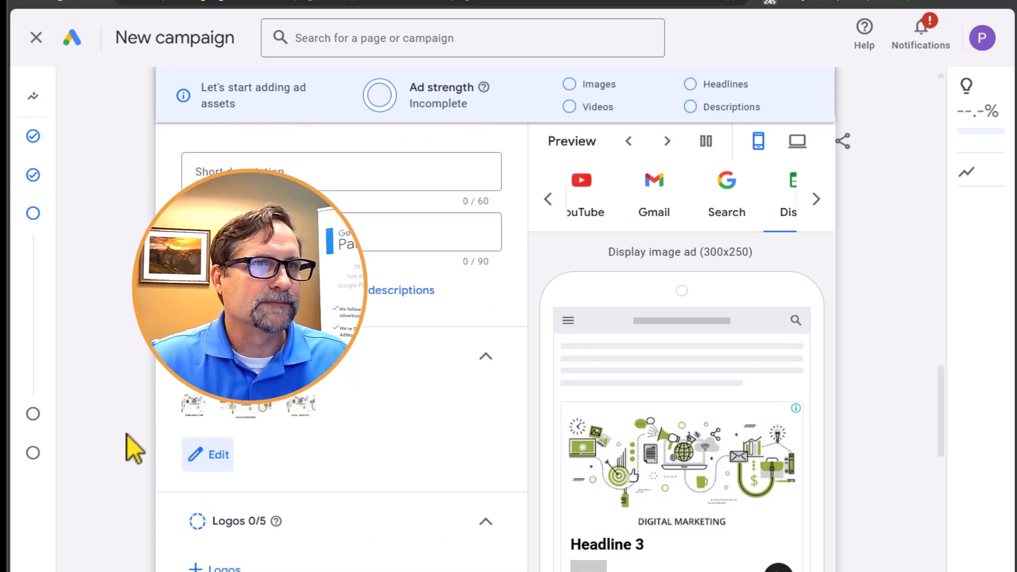
scroll(128, 450, "up", 2)
scroll(128, 450, "down", 2)
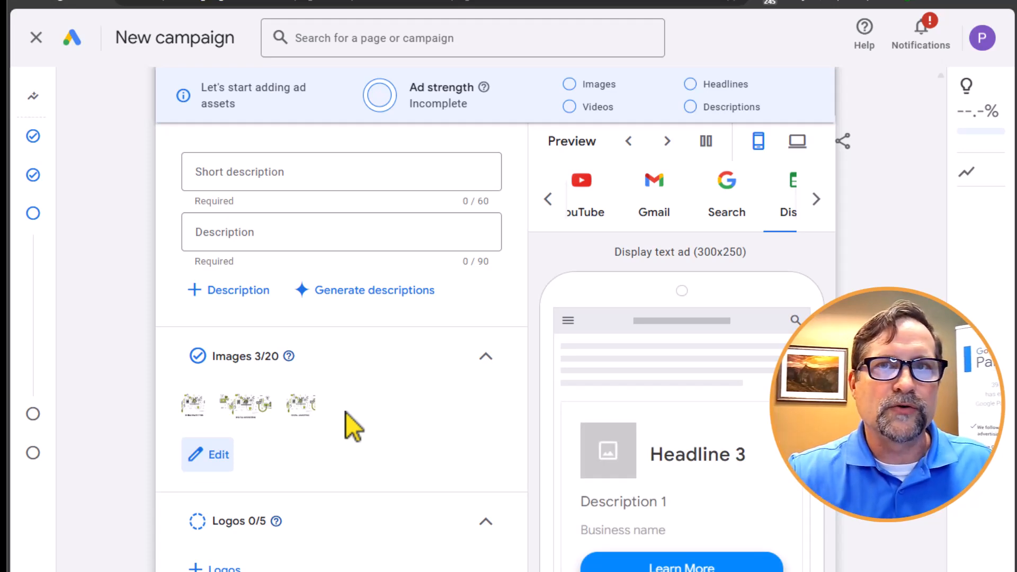
scroll(795, 256, "up", 3)
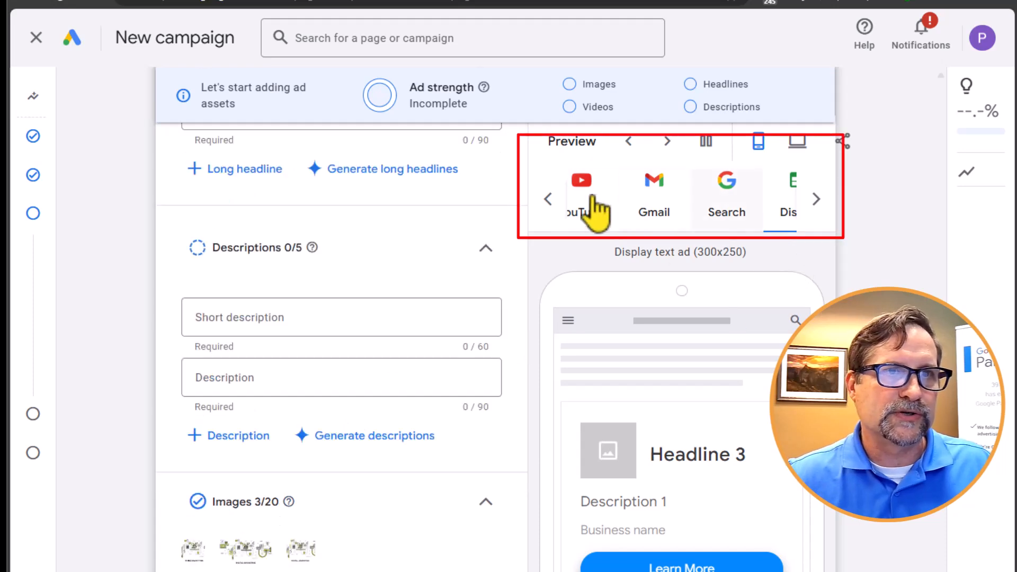
left_click(548, 201)
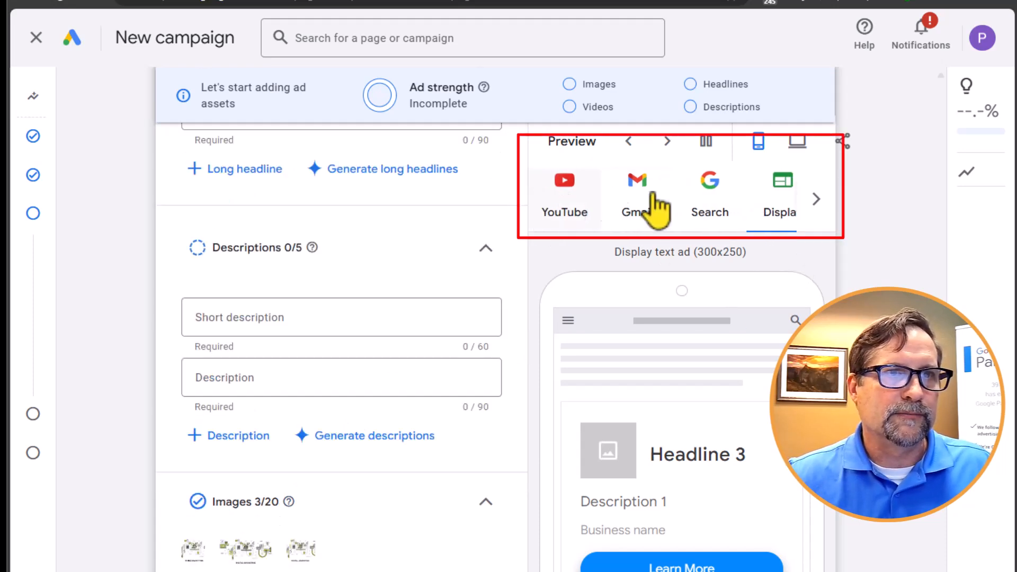
left_click(814, 200)
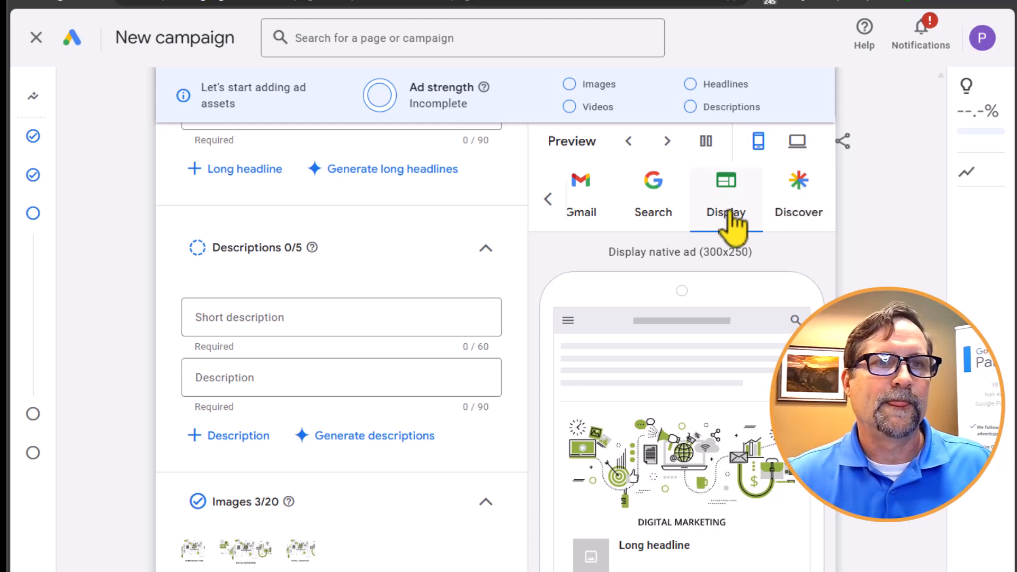
- Look over the logos section and activate the empty business name field
scroll(379, 438, "down", 8)
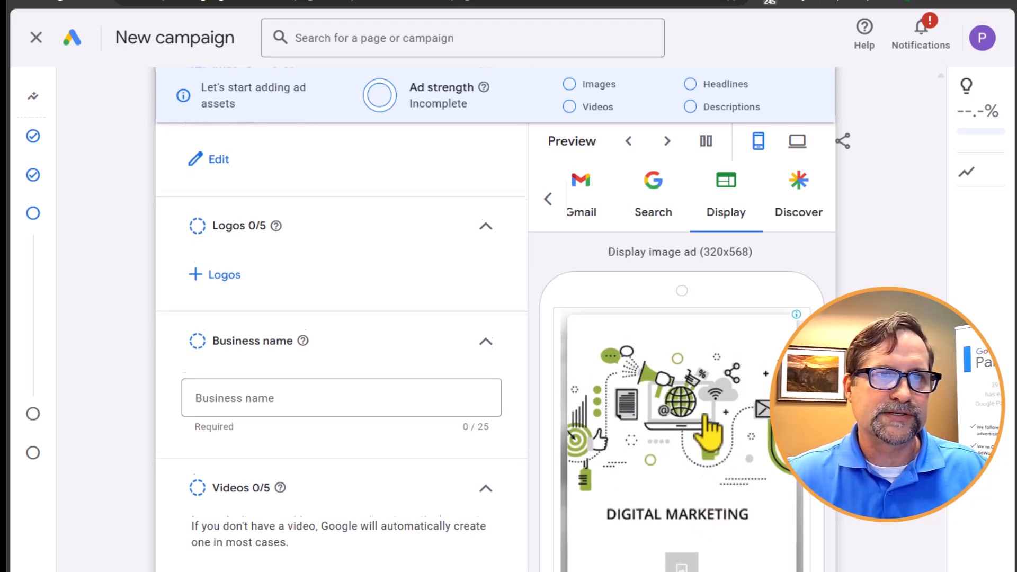
scroll(794, 240, "down", 1)
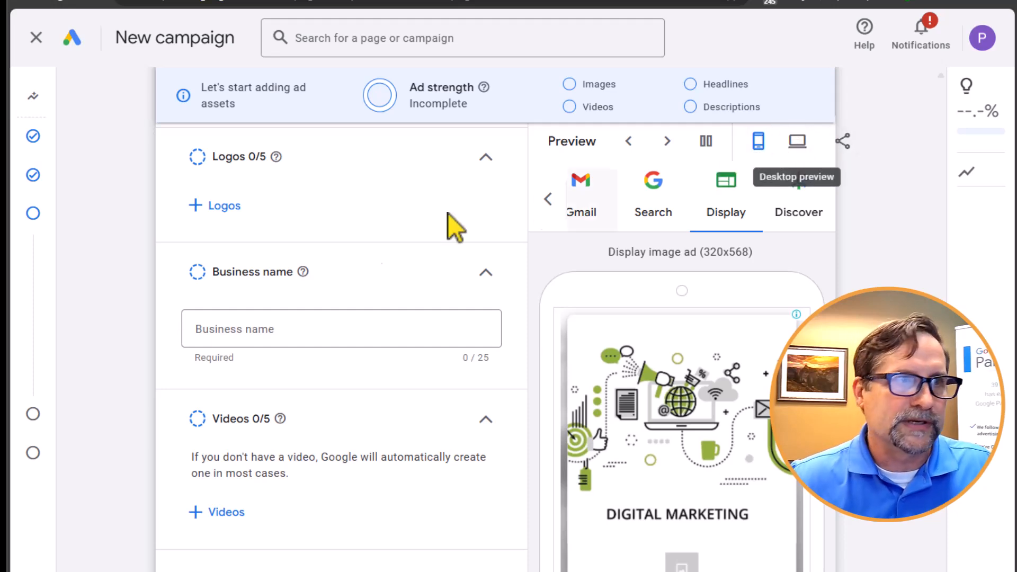
left_click(261, 338)
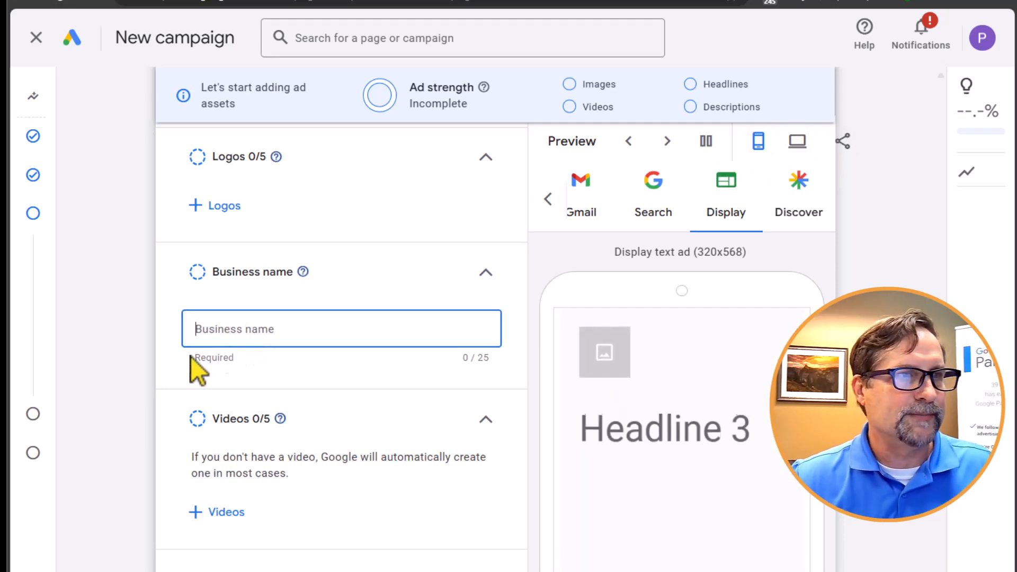
- Open the asset group's video selection and inspect the YouTube search by URL, keyword or channel
scroll(159, 453, "down", 4)
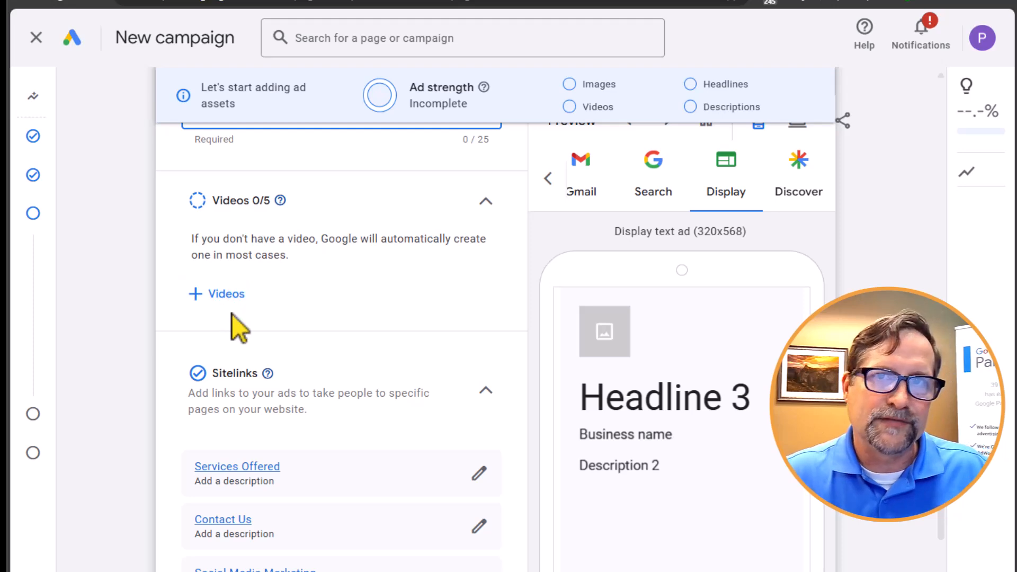
left_click(225, 294)
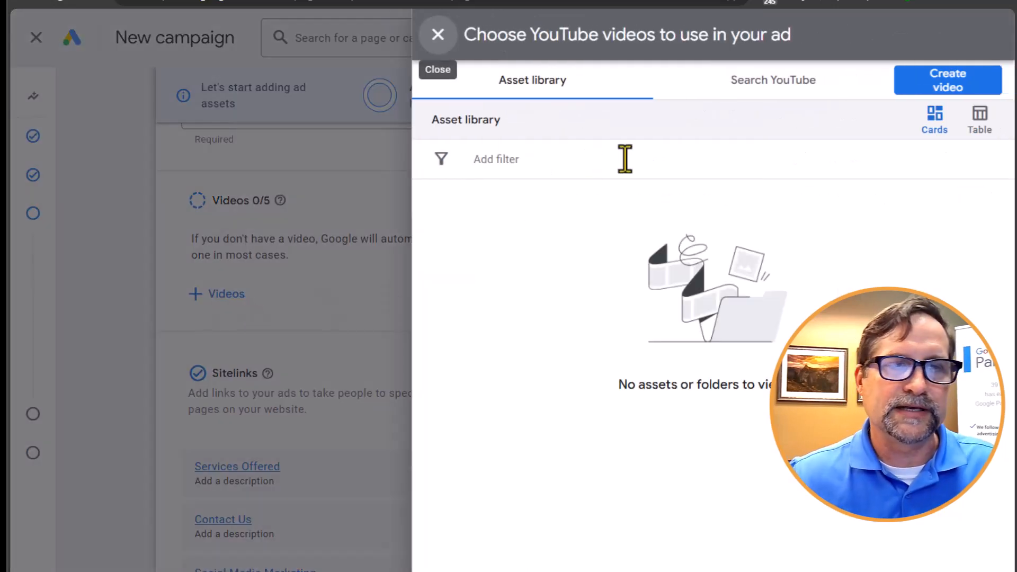
left_click(785, 82)
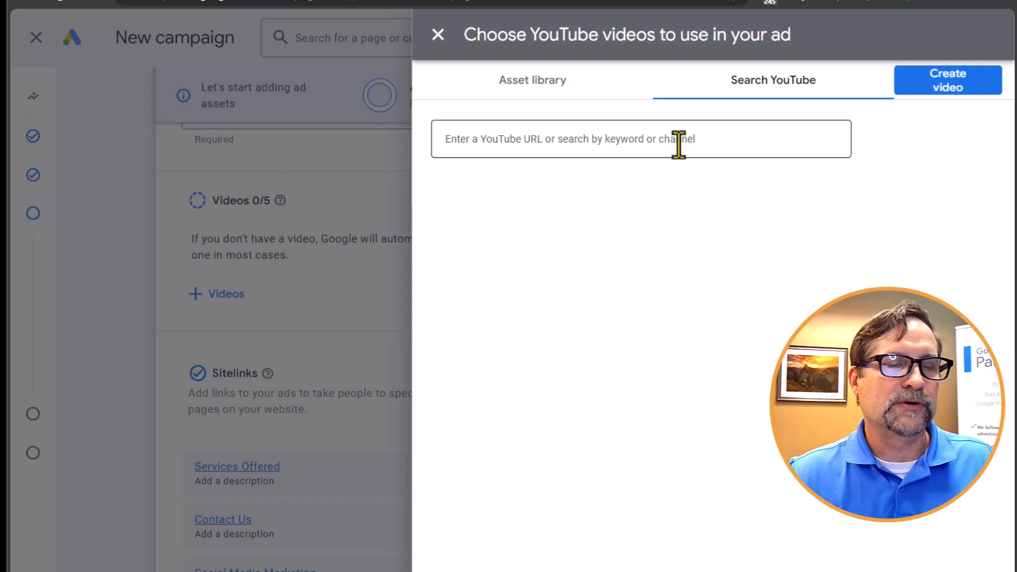
left_click(639, 134)
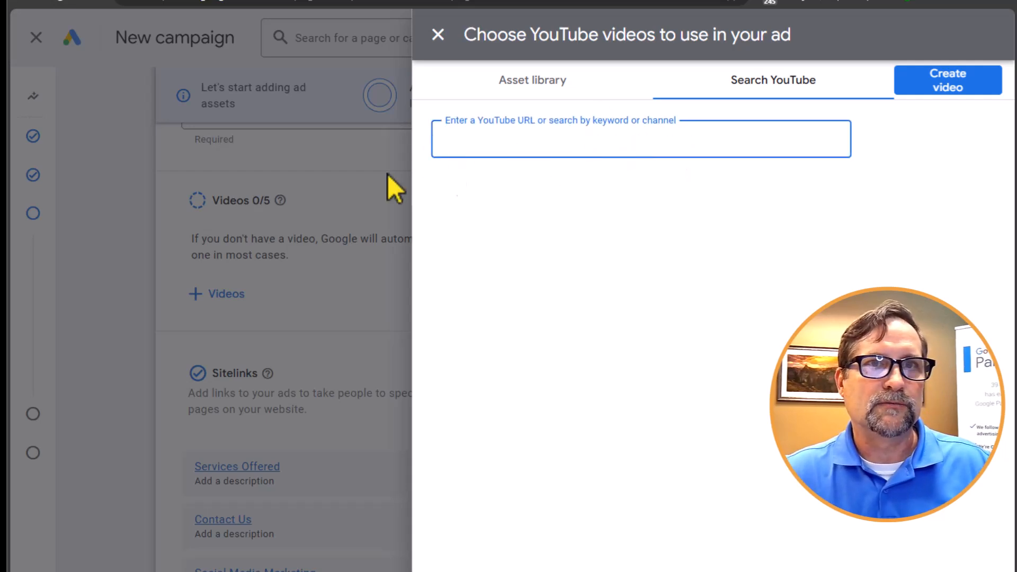
- View the templates for creating a video, and leave the video selection without adding one
left_click(969, 83)
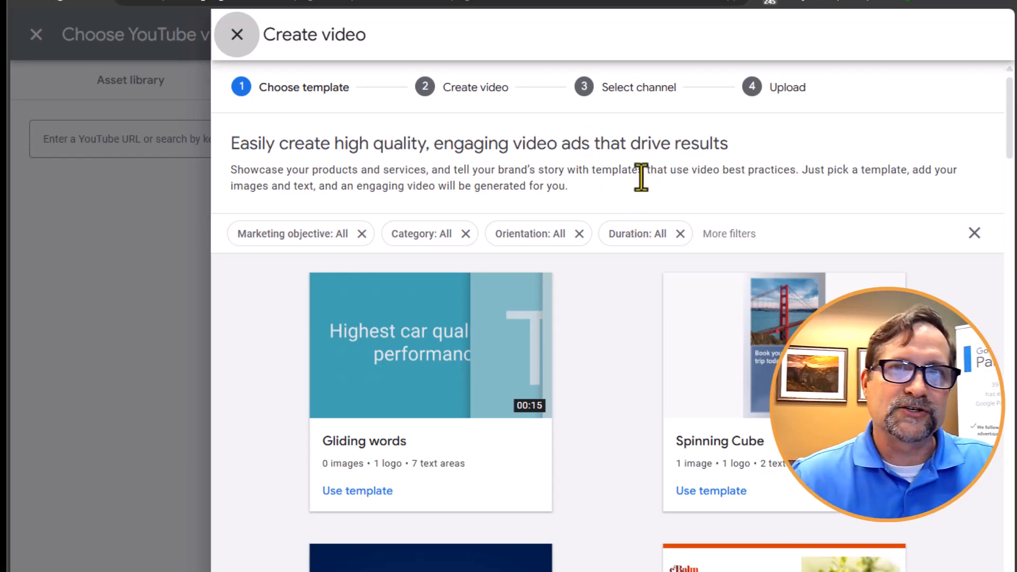
left_click(237, 35)
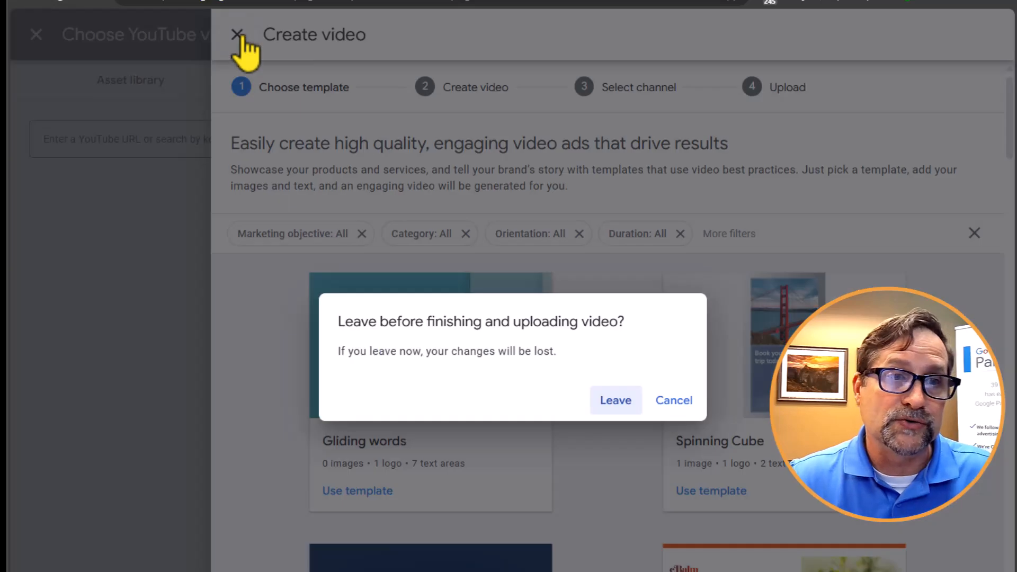
left_click(612, 401)
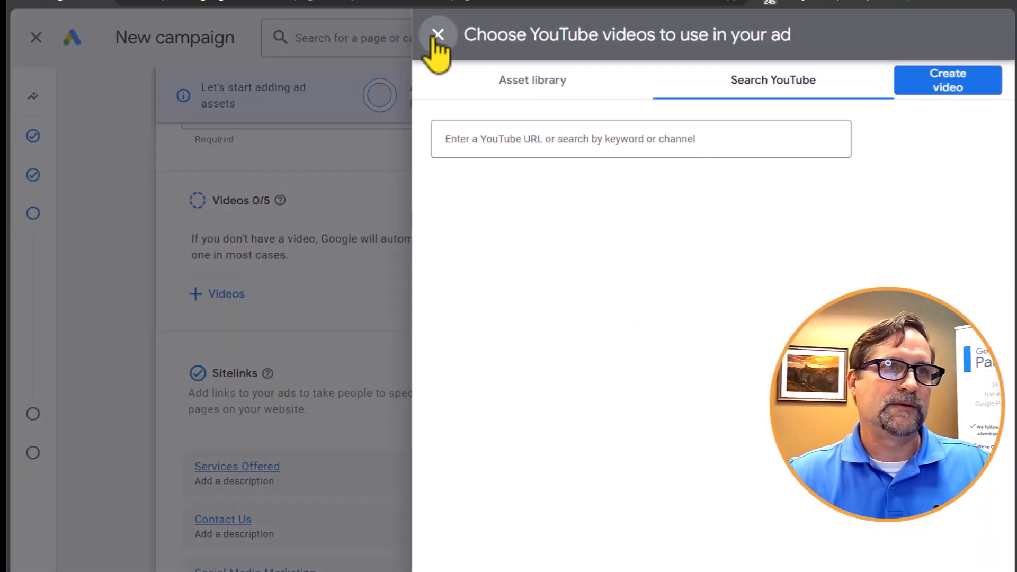
left_click(436, 35)
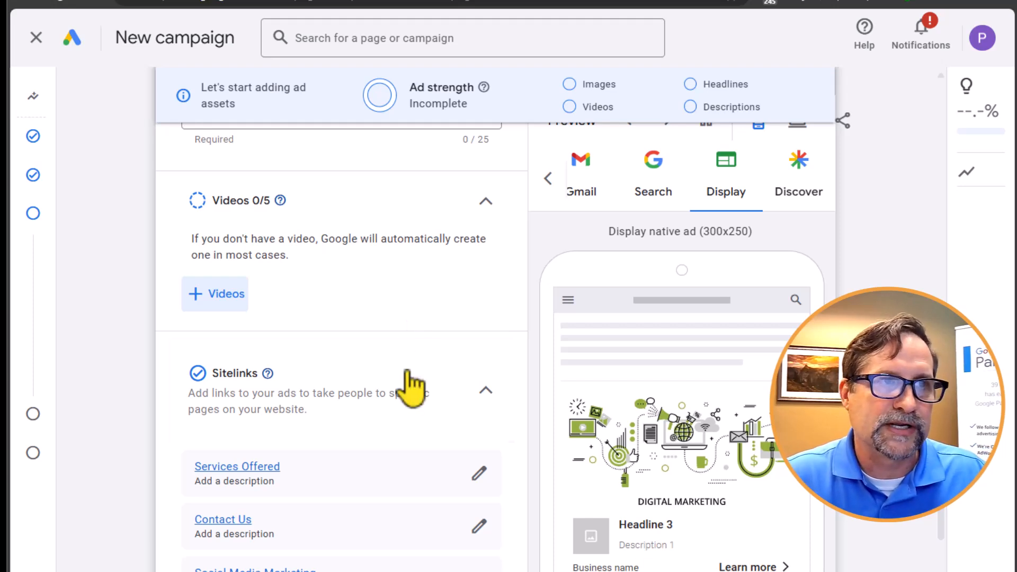
- Open the Services Offered sitelink, inspect its advanced asset scheduling options, and leave without saving
scroll(409, 371, "down", 3)
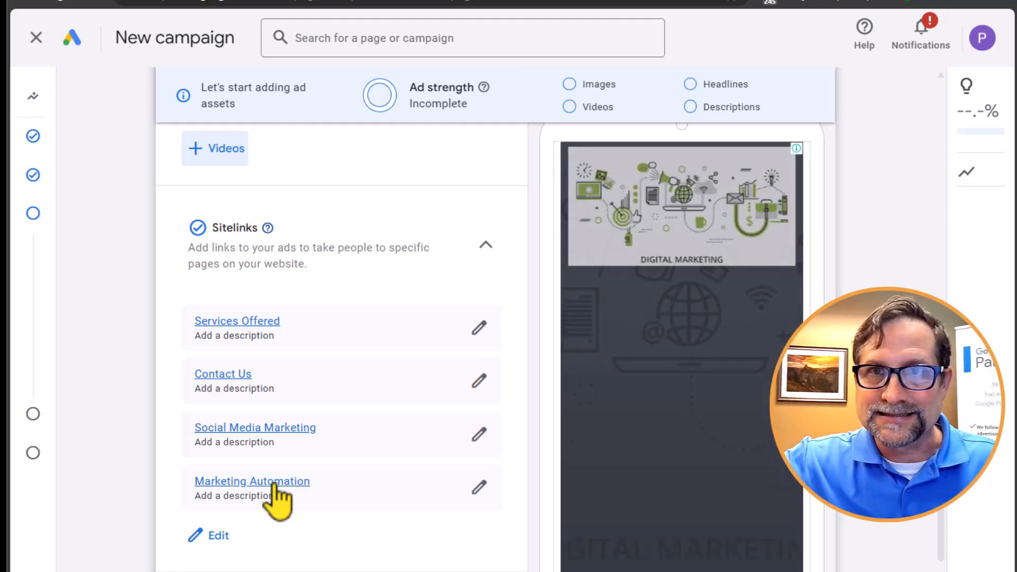
left_click(480, 326)
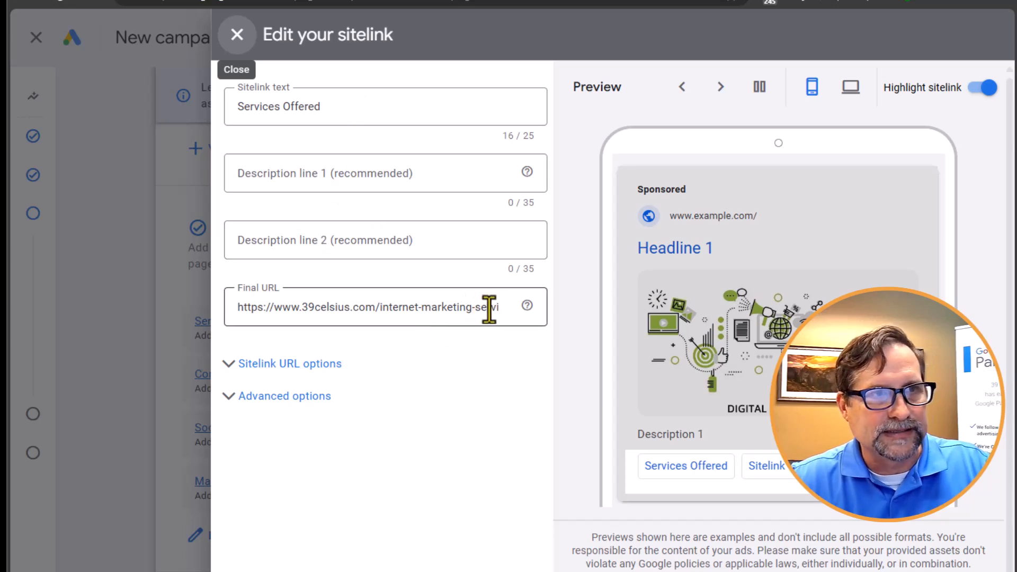
left_click(230, 401)
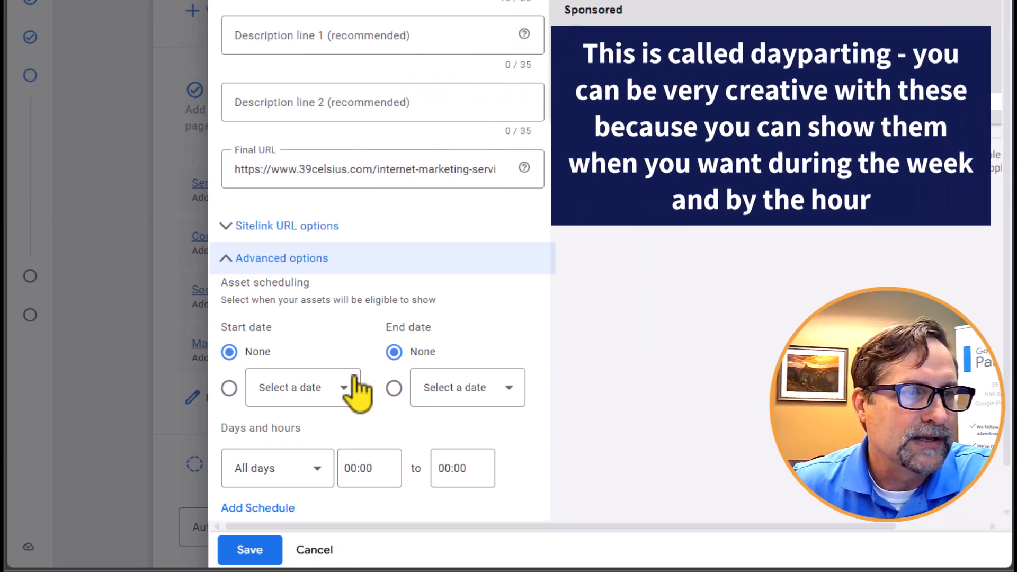
left_click(316, 550)
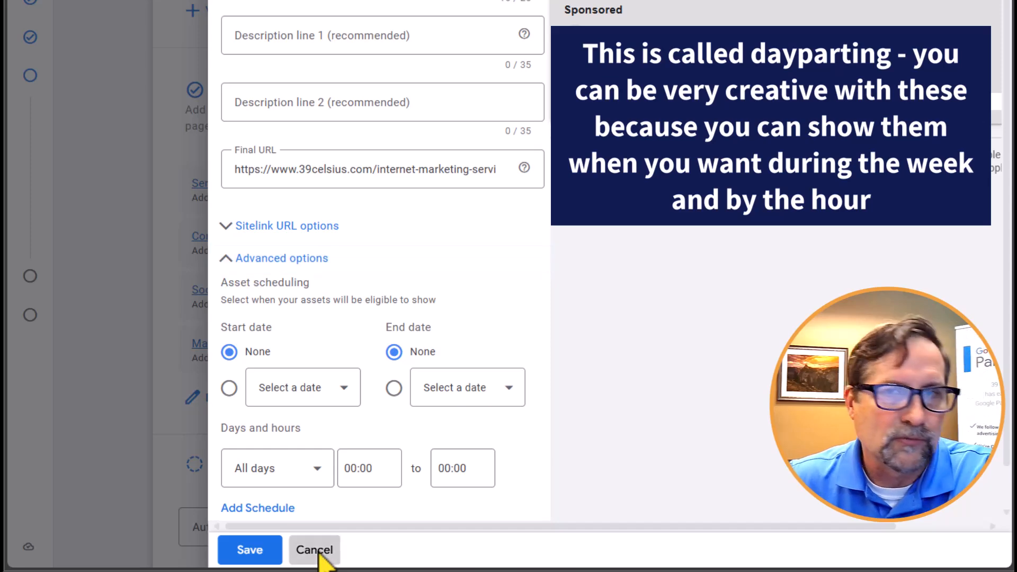
mouse_move(179, 282)
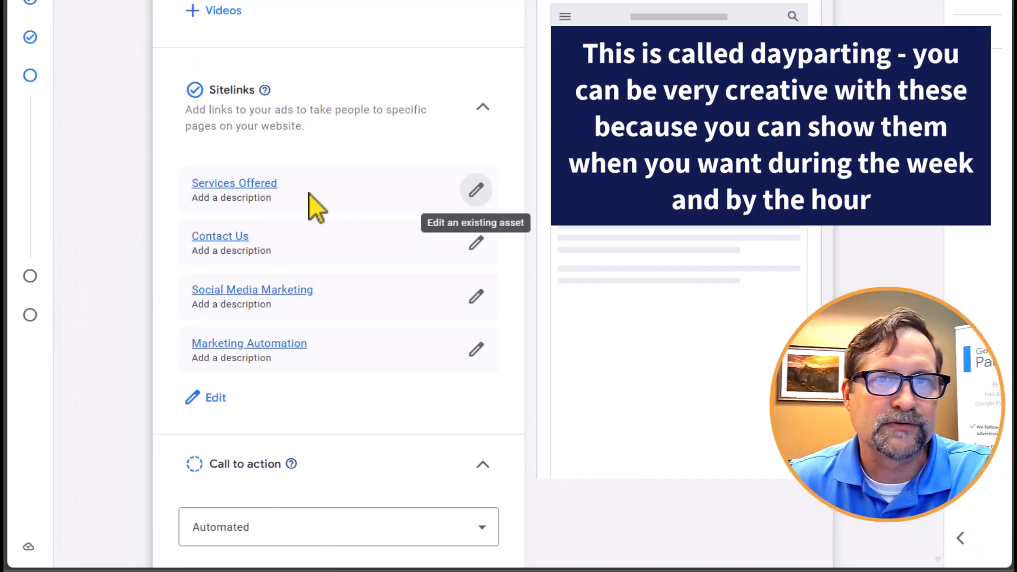
- Review the call to action choices for the asset group and select Automated (recommended)
scroll(351, 333, "down", 5)
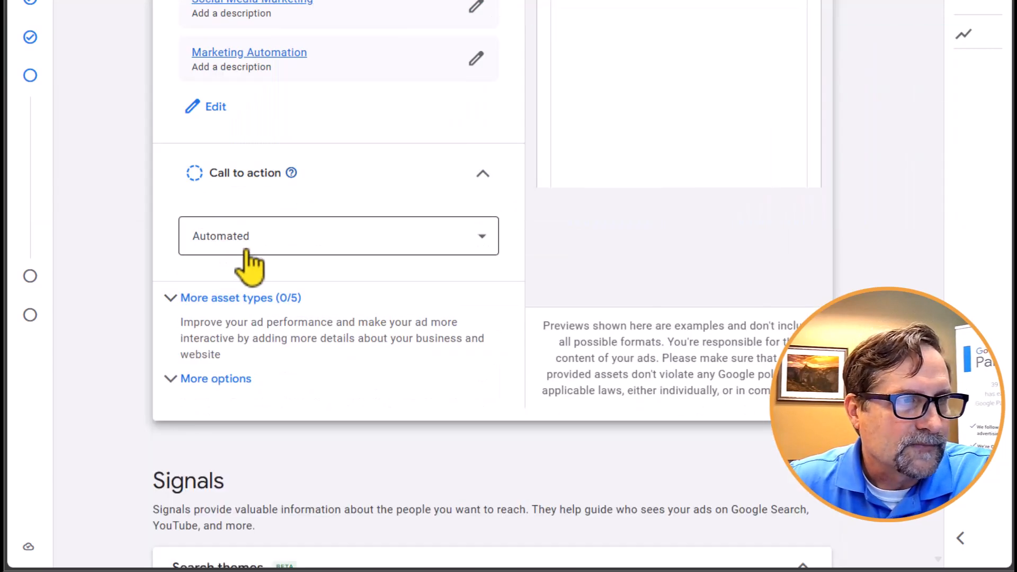
left_click(295, 247)
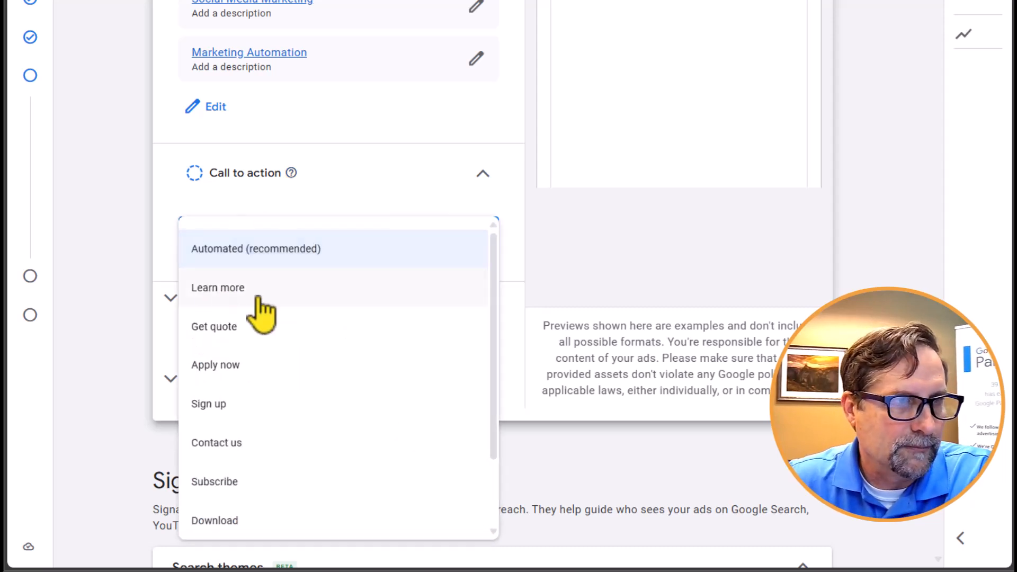
scroll(237, 423, "down", 2)
scroll(238, 454, "up", 2)
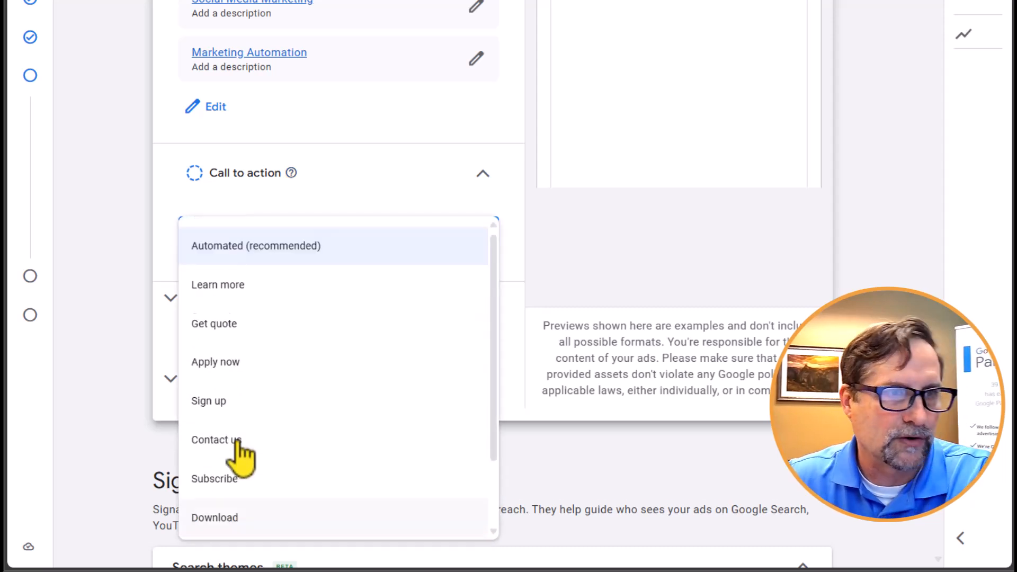
left_click(268, 254)
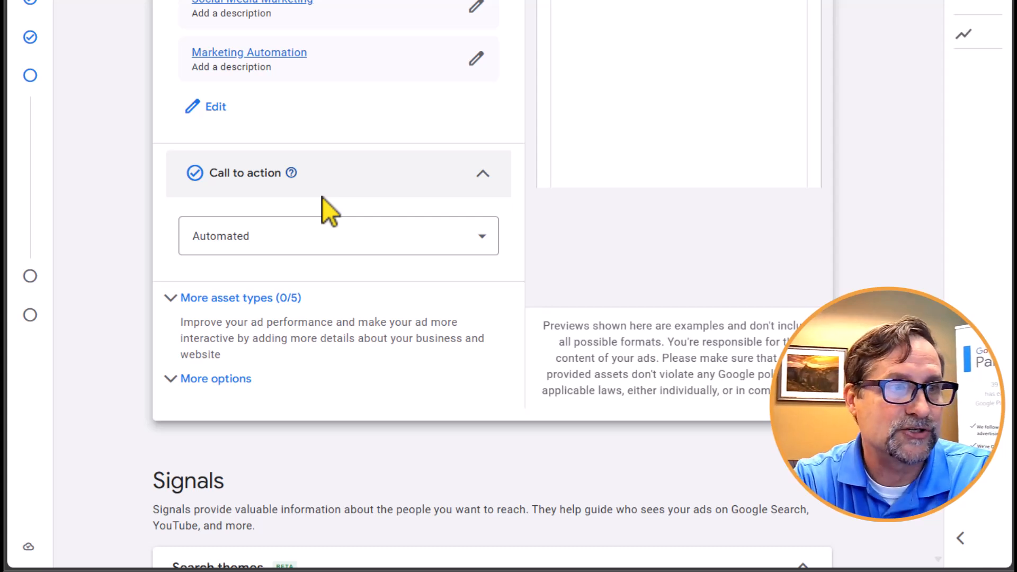
- Expand the additional asset types and look over promotions, prices, structured snippets, lead forms, callouts and locations
left_click(178, 298)
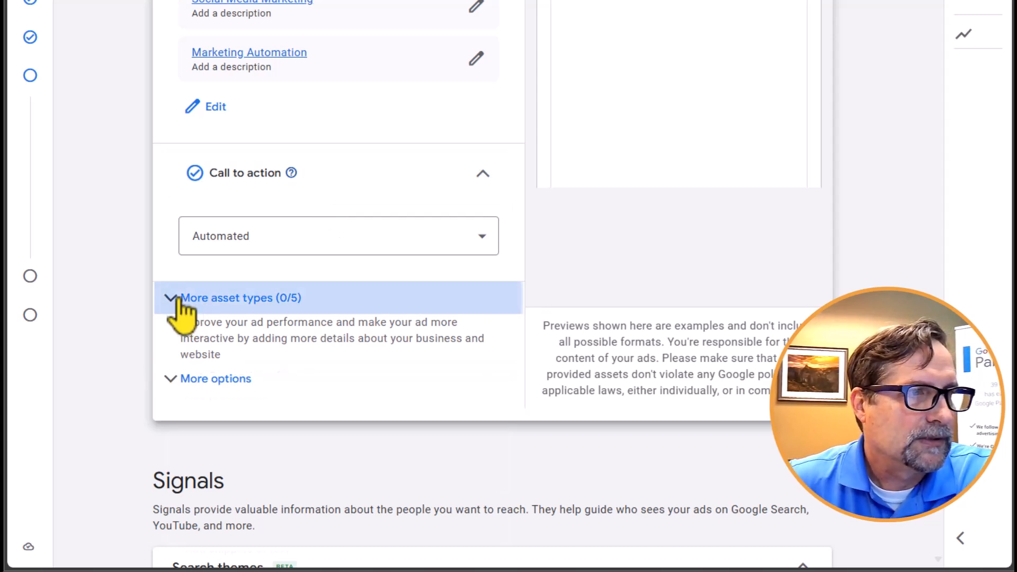
scroll(363, 355, "down", 5)
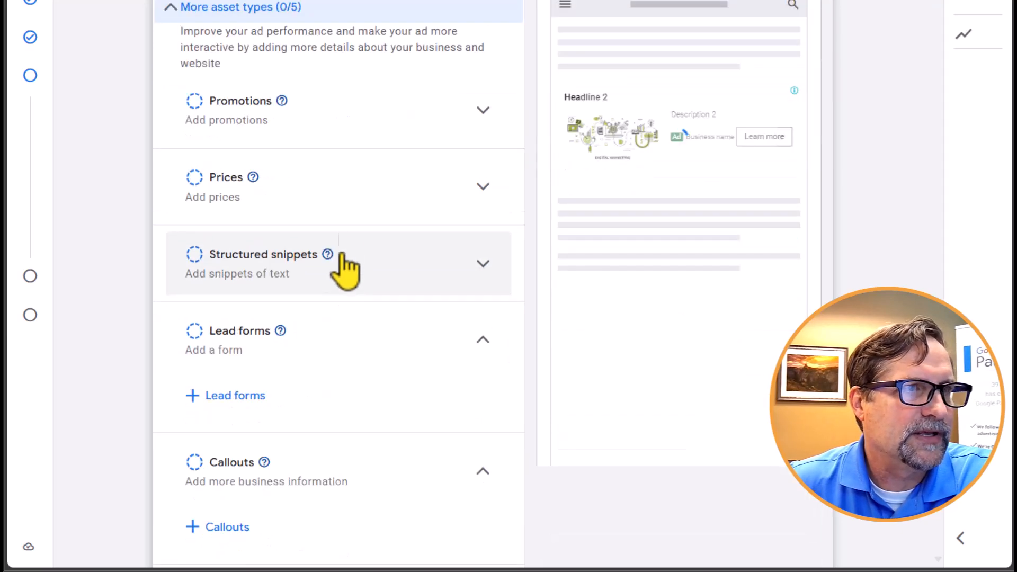
scroll(399, 225, "up", 1)
scroll(397, 221, "down", 4)
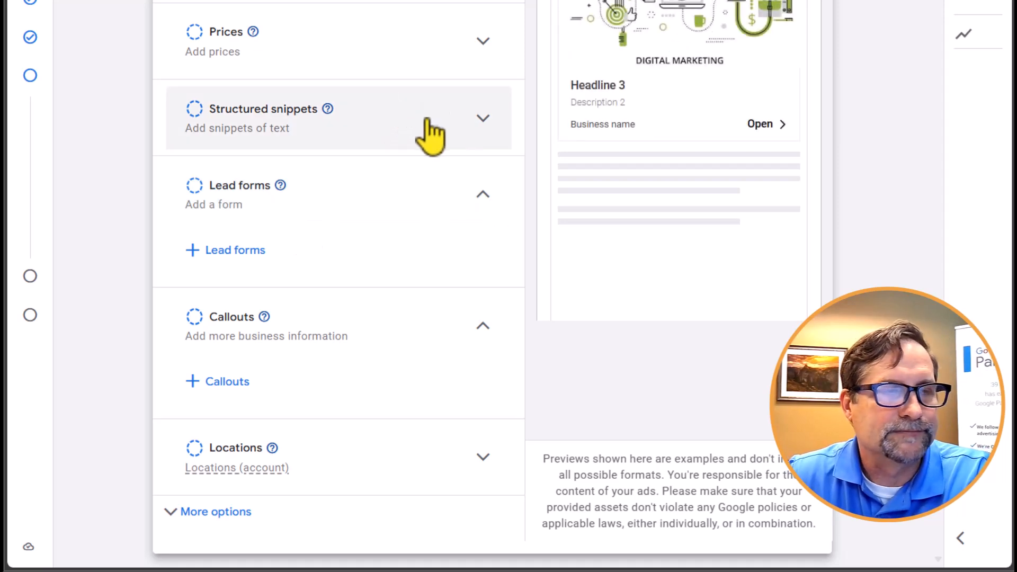
scroll(428, 124, "up", 3)
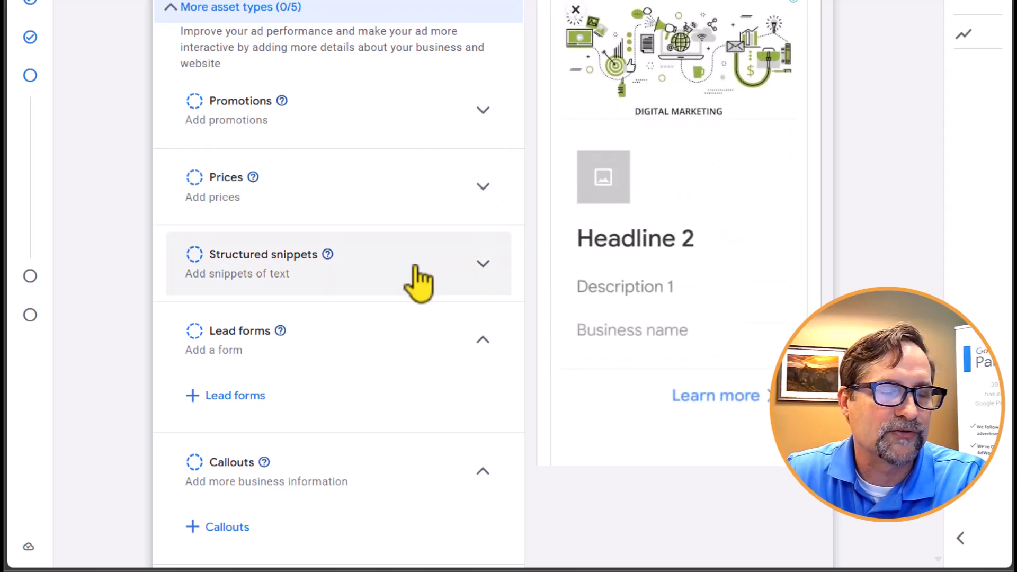
scroll(420, 279, "down", 1)
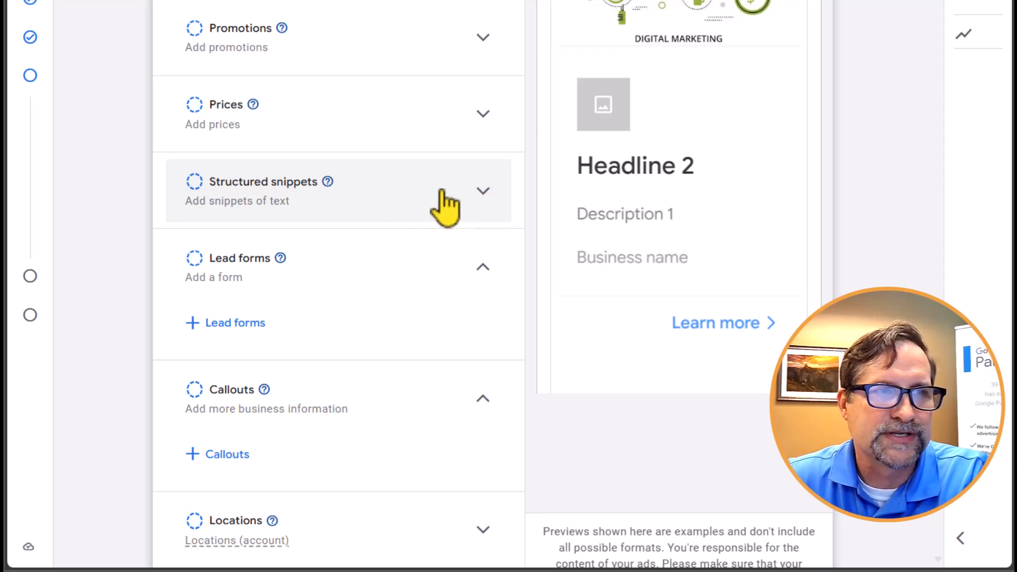
scroll(397, 200, "down", 2)
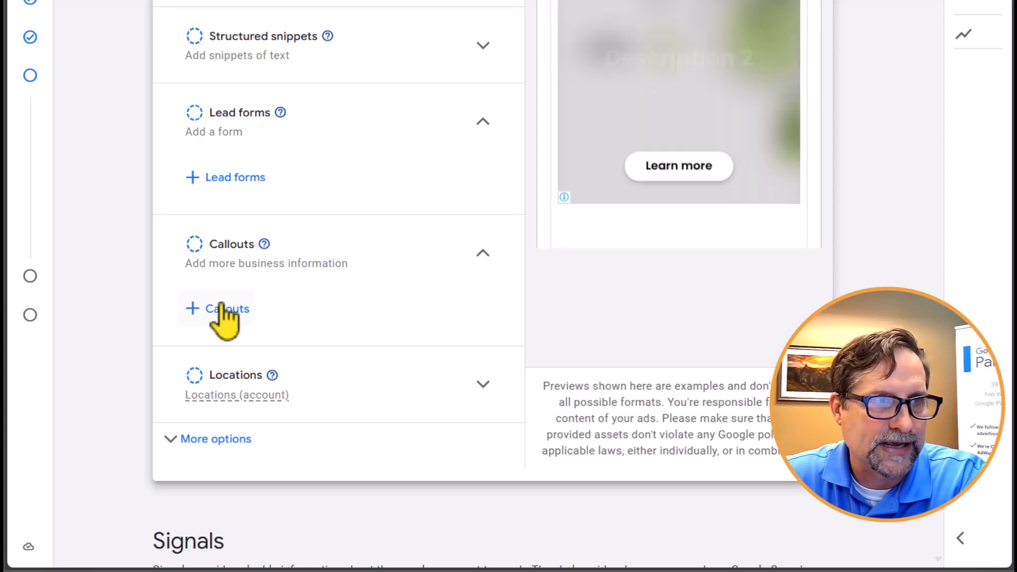
- Open the callouts, try the text 00000 in a new callout, and leave without saving it
left_click(227, 314)
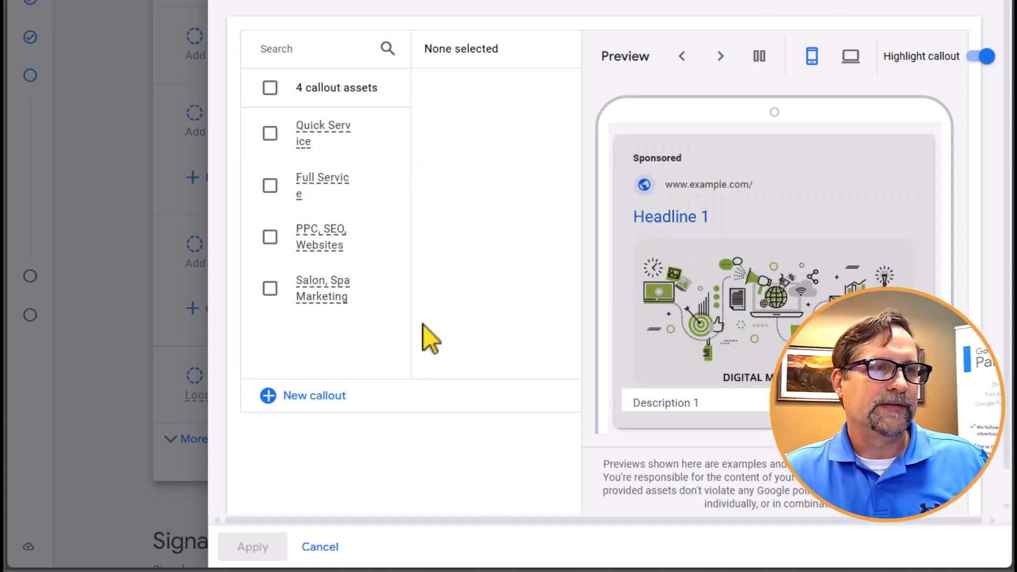
left_click(301, 397)
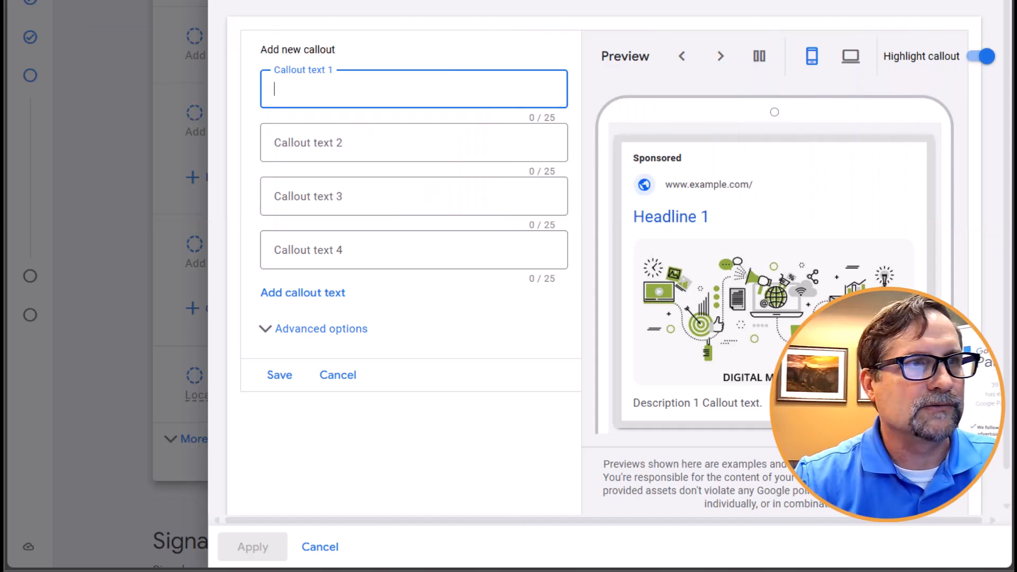
type("00000")
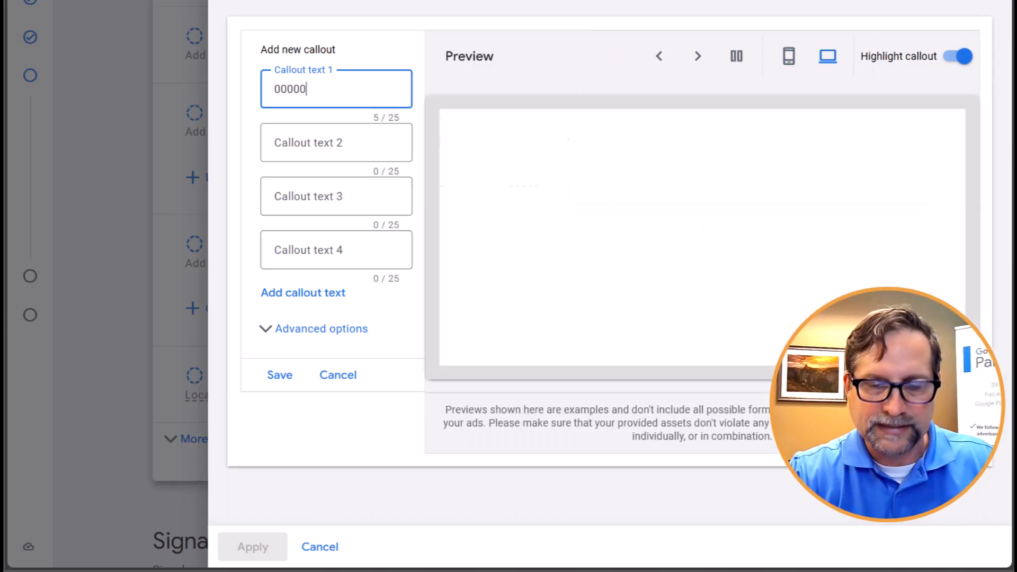
key("BackSpace")
key("BackSpace")
key("BackSpace")
key("BackSpace")
key("Escape")
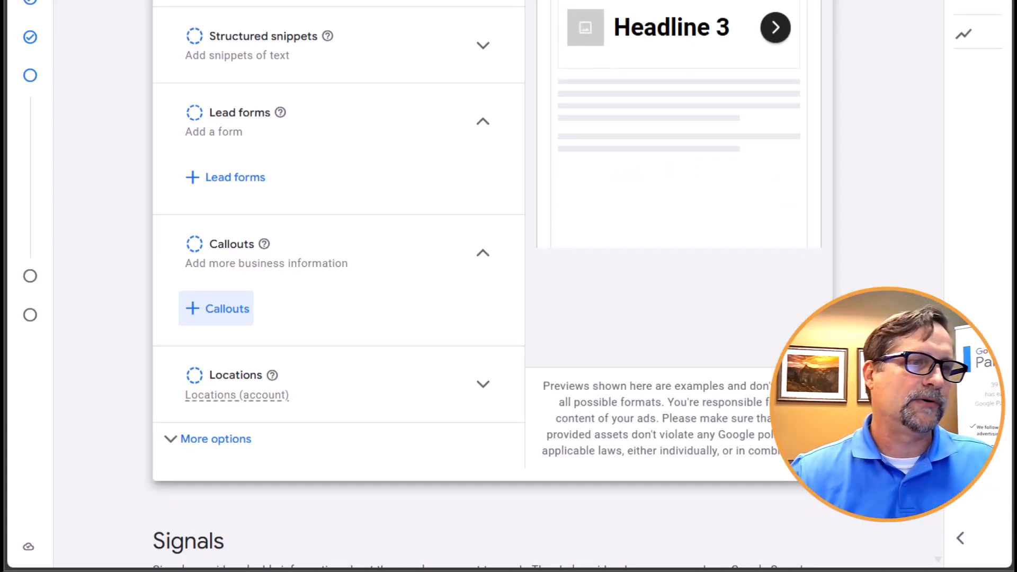
- Inspect the account-level locations, reveal the asset group's further options, and collapse the locations section
left_click(241, 391)
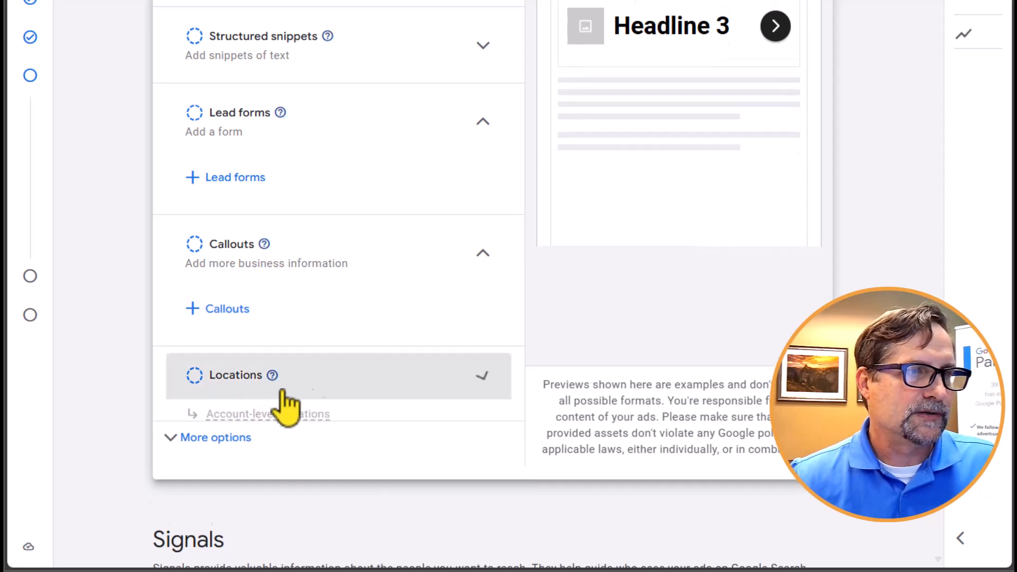
scroll(377, 394, "down", 4)
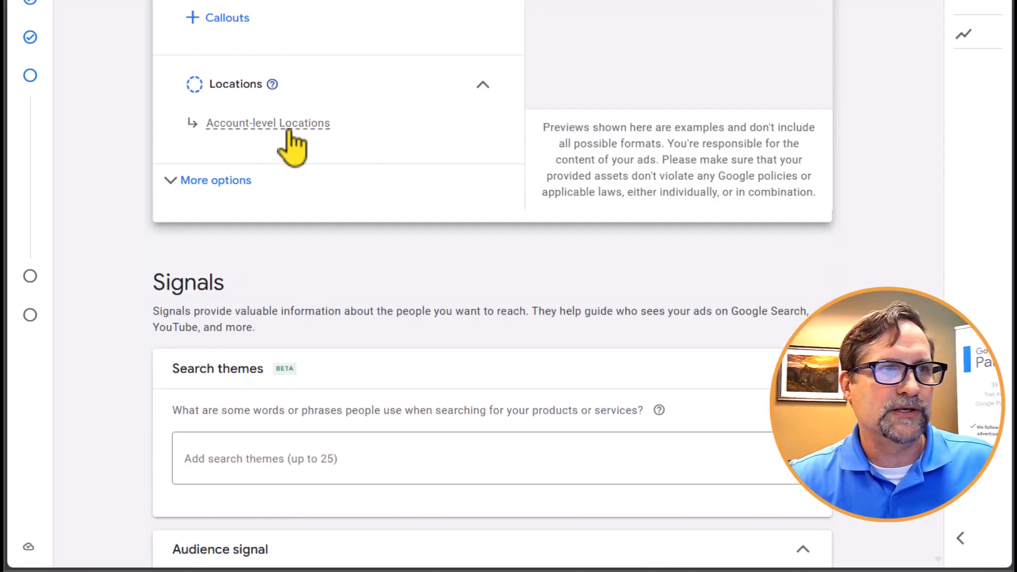
mouse_move(289, 132)
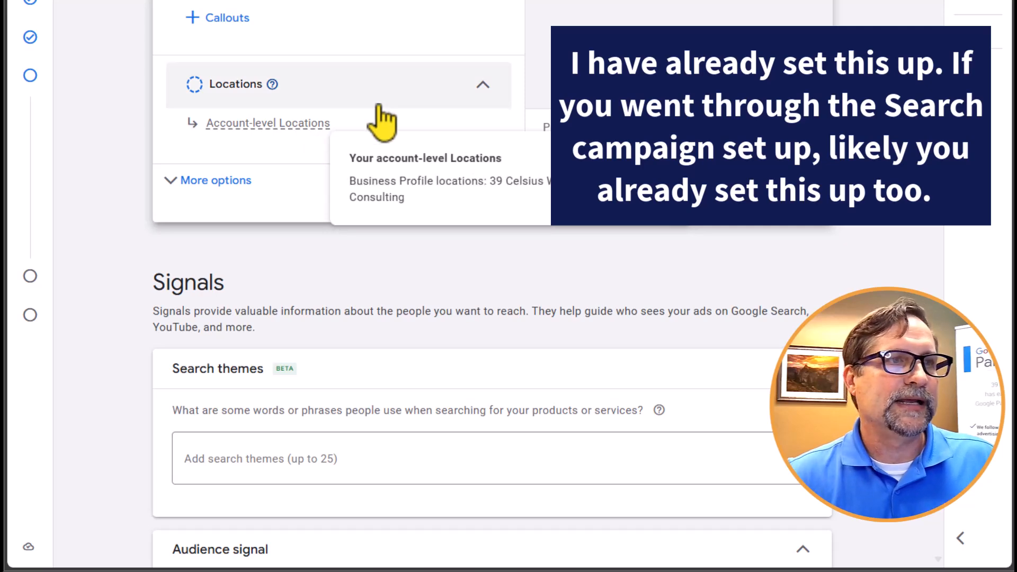
scroll(408, 217, "up", 8)
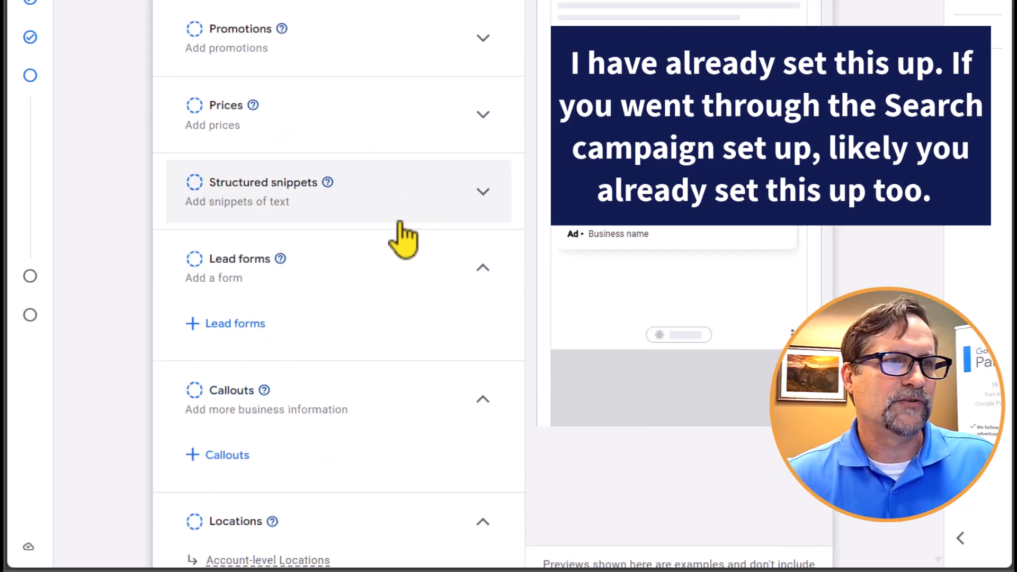
scroll(404, 236, "down", 7)
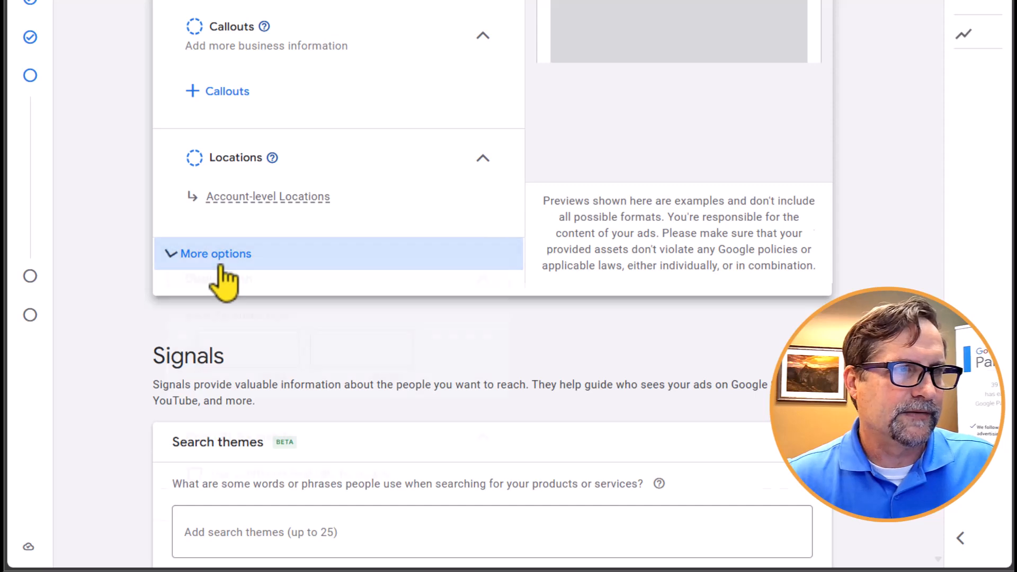
left_click(223, 257)
mouse_move(306, 199)
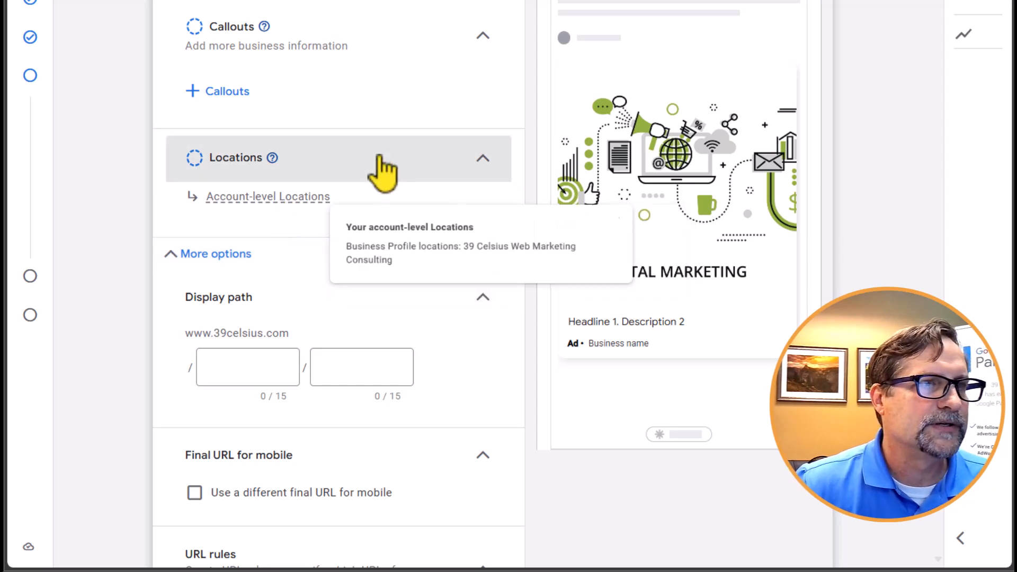
left_click(366, 167)
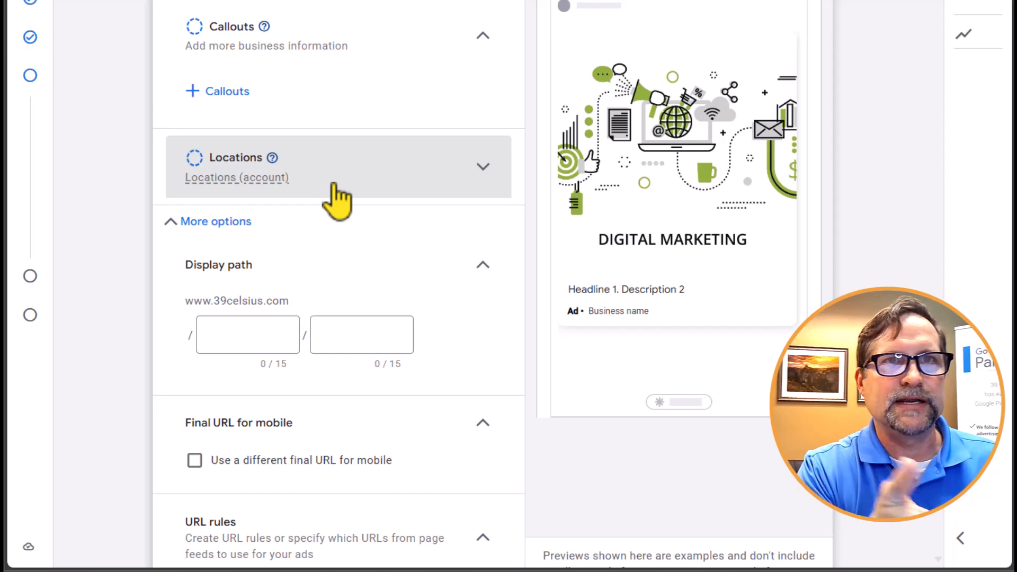
- Look back over the sitelinks and asset types, view the display path and URL options, and collapse those further options
scroll(386, 220, "up", 10)
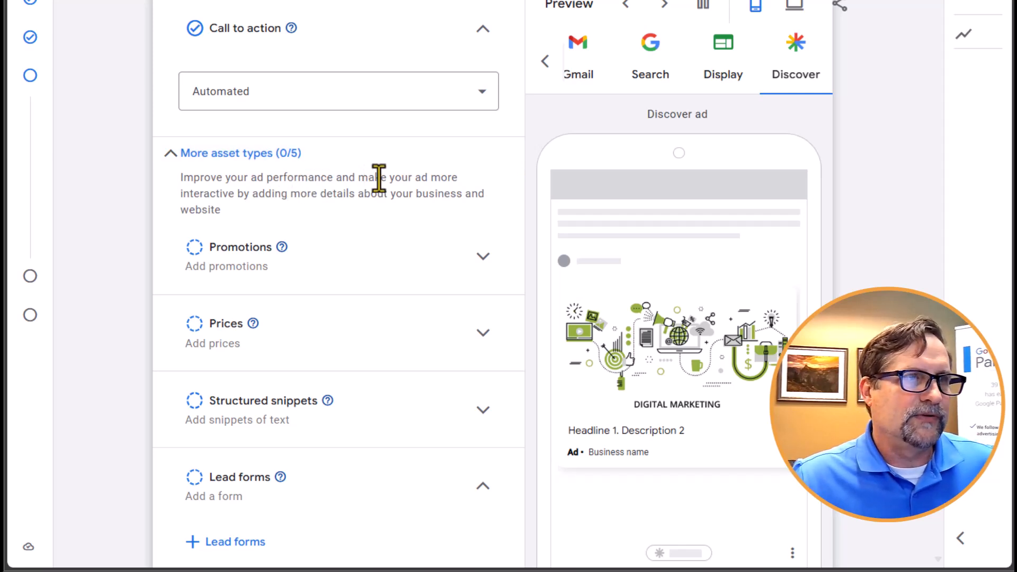
scroll(371, 182, "up", 5)
scroll(365, 228, "down", 1)
scroll(351, 273, "up", 5)
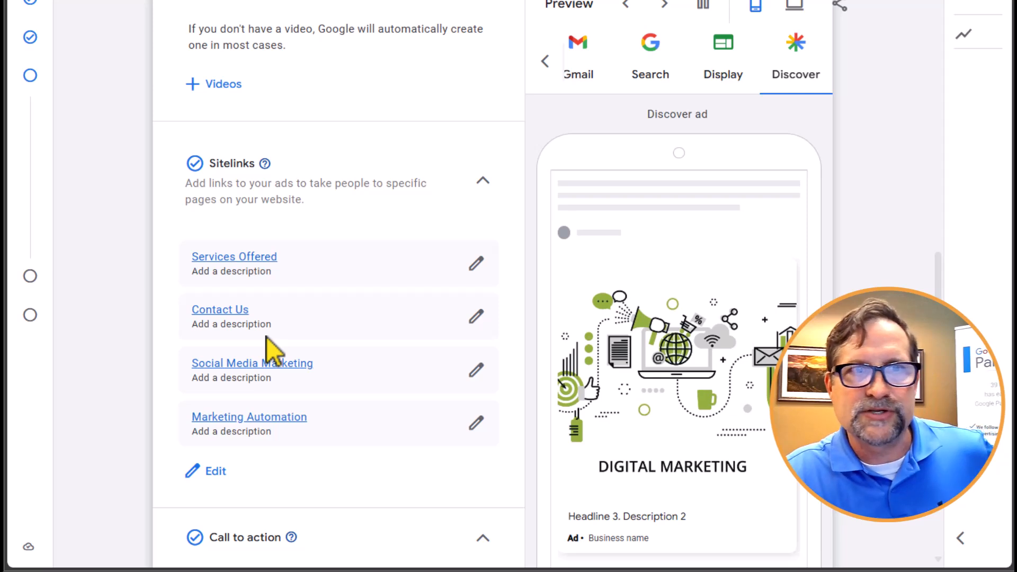
scroll(358, 313, "down", 15)
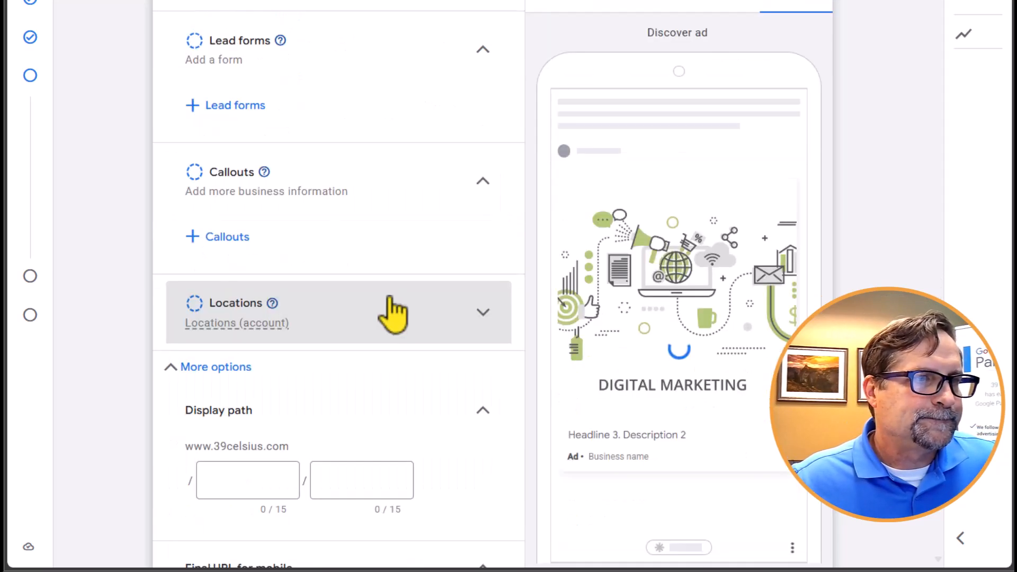
scroll(392, 313, "down", 4)
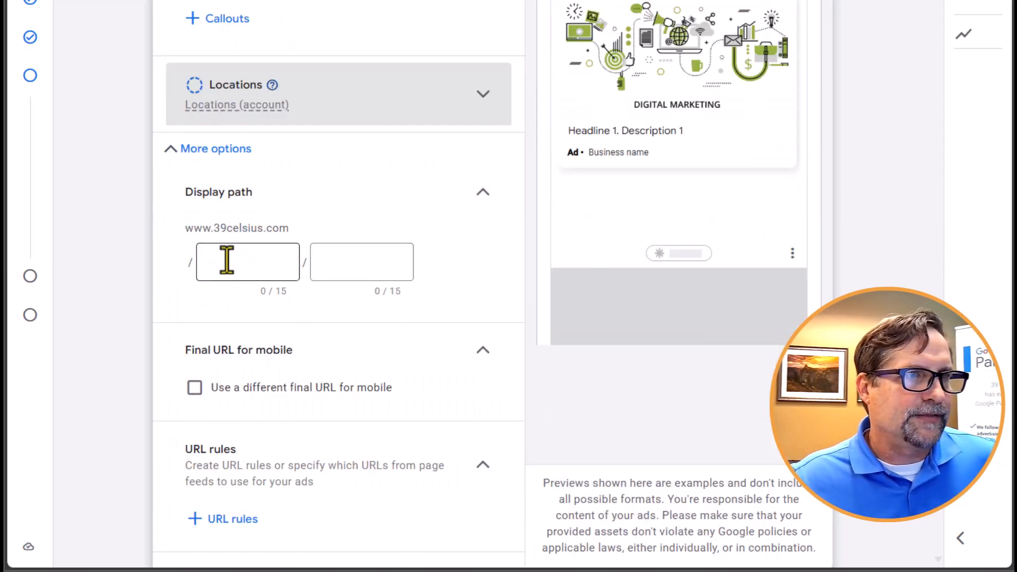
left_click(173, 151)
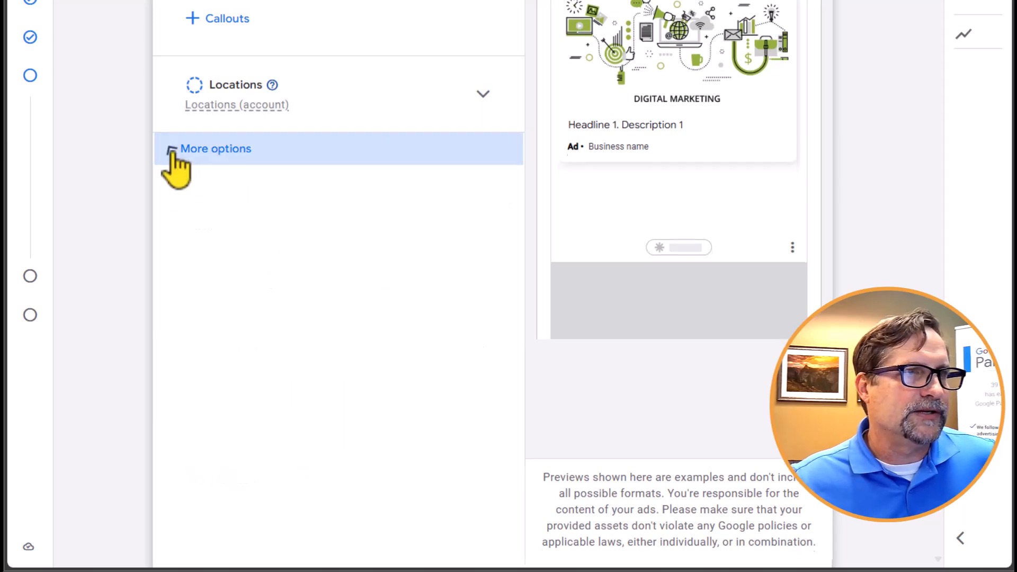
- Add the search themes "lash extensions" and "lash extensions near me" to the signals
scroll(318, 195, "down", 5)
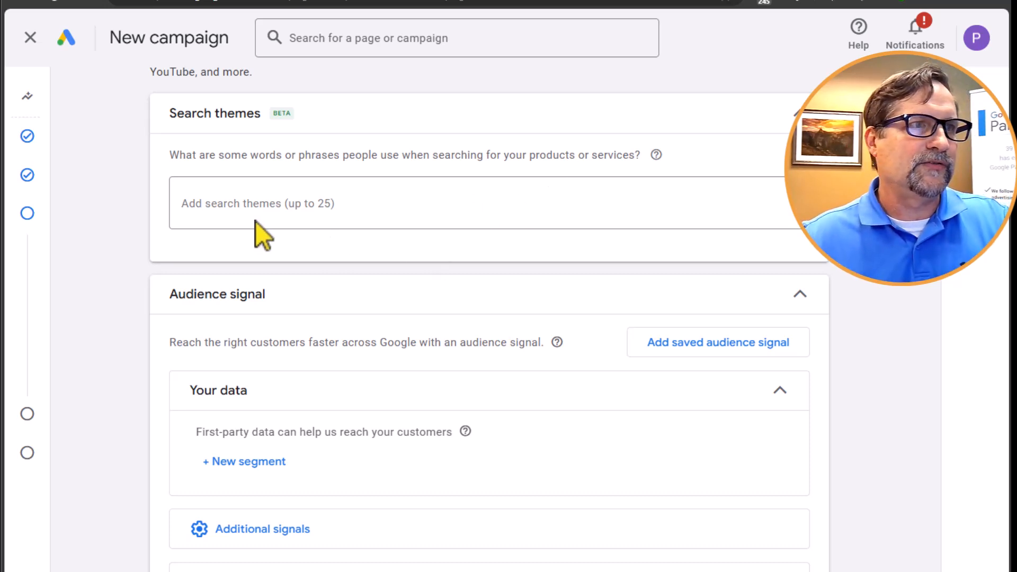
left_click(253, 204)
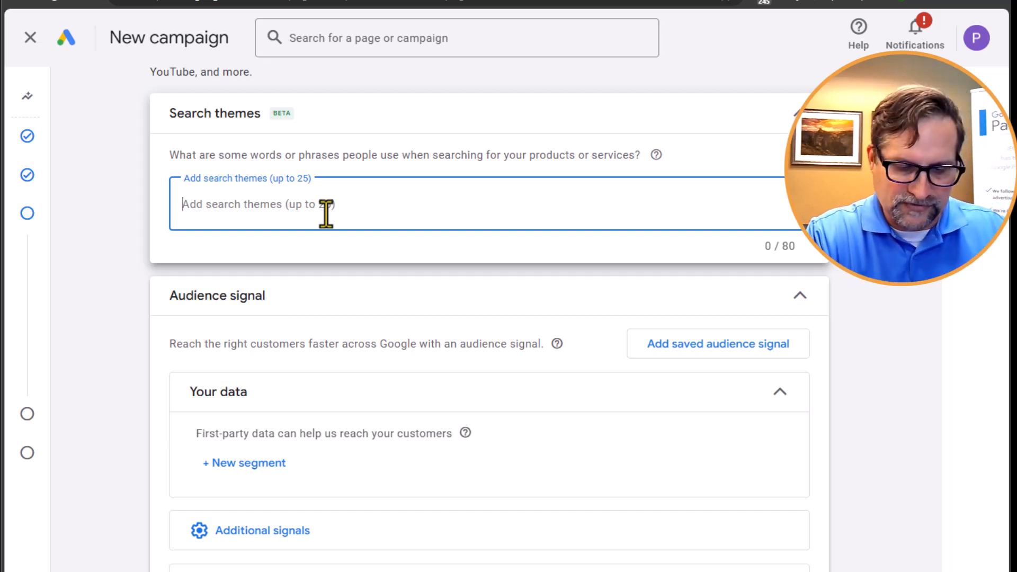
type("lash")
key("BackSpace")
key("BackSpace")
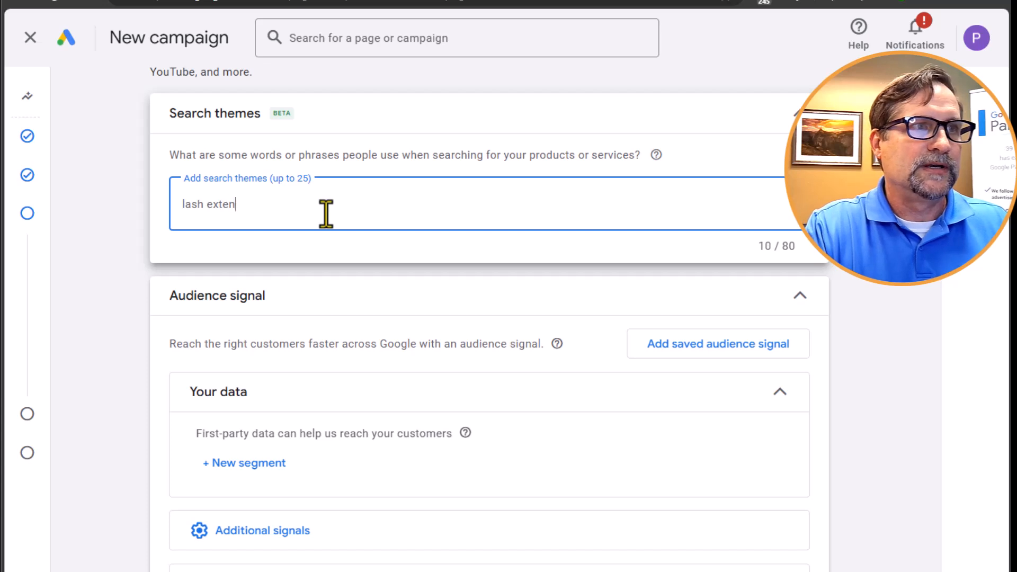
key("Return")
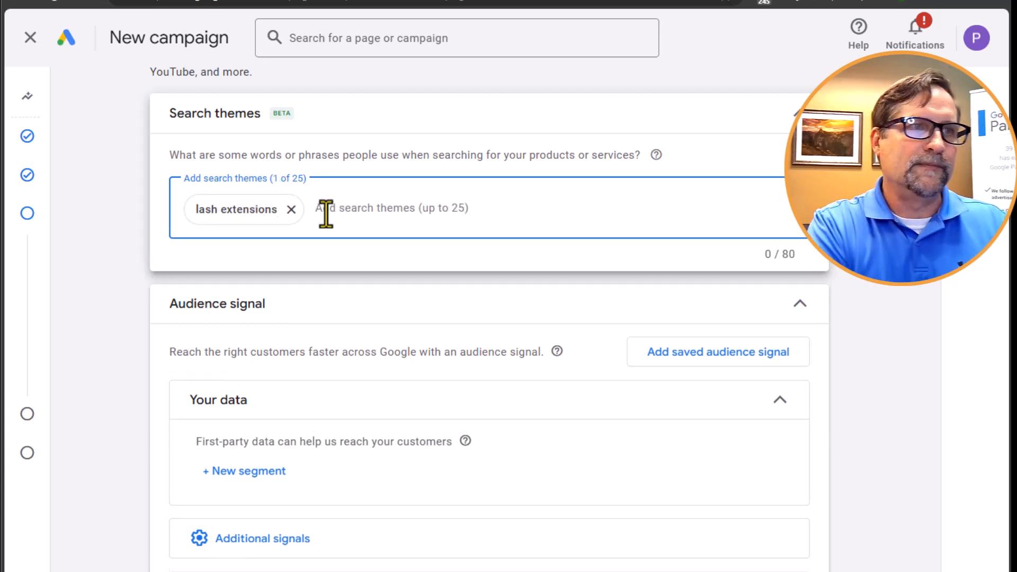
type("lash extensi")
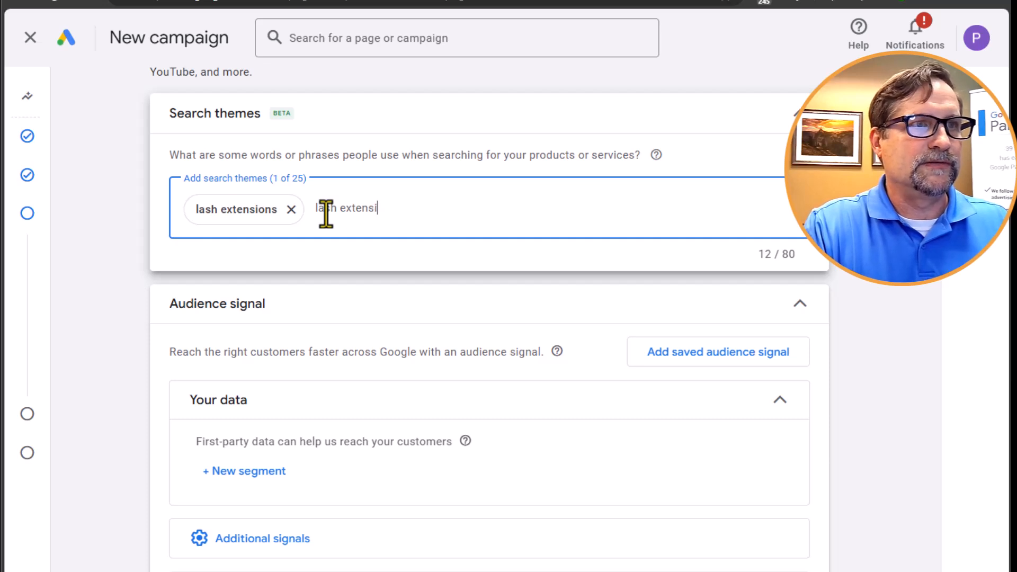
key("Return")
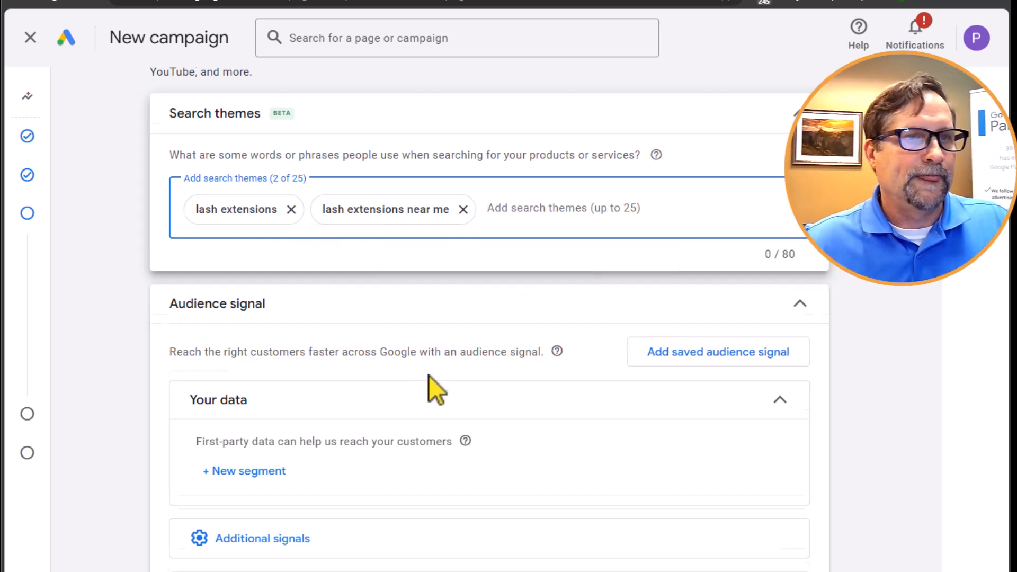
- Look over the available first-party segment types for the audience signal and leave without creating a segment
scroll(371, 350, "down", 1)
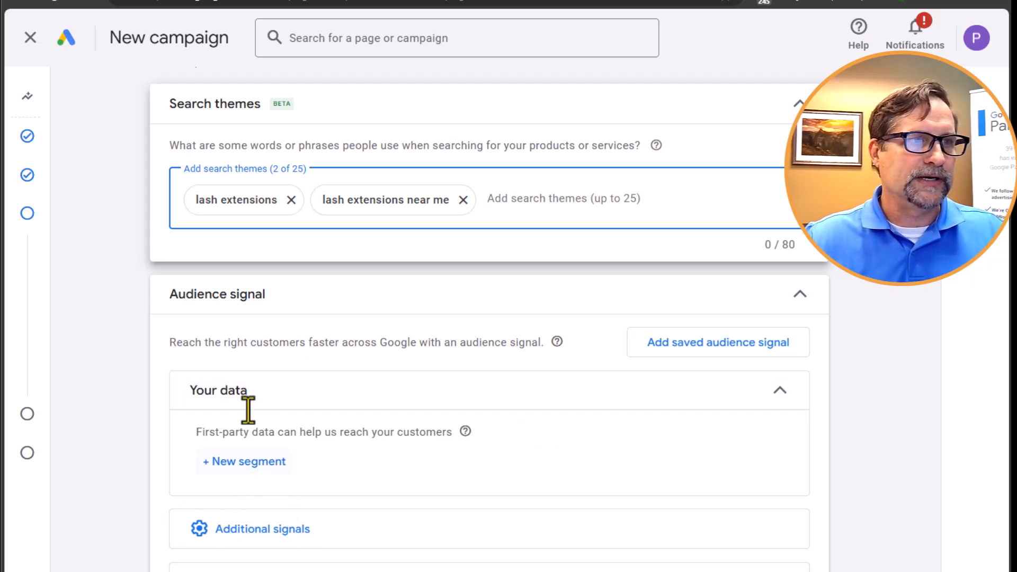
left_click(260, 467)
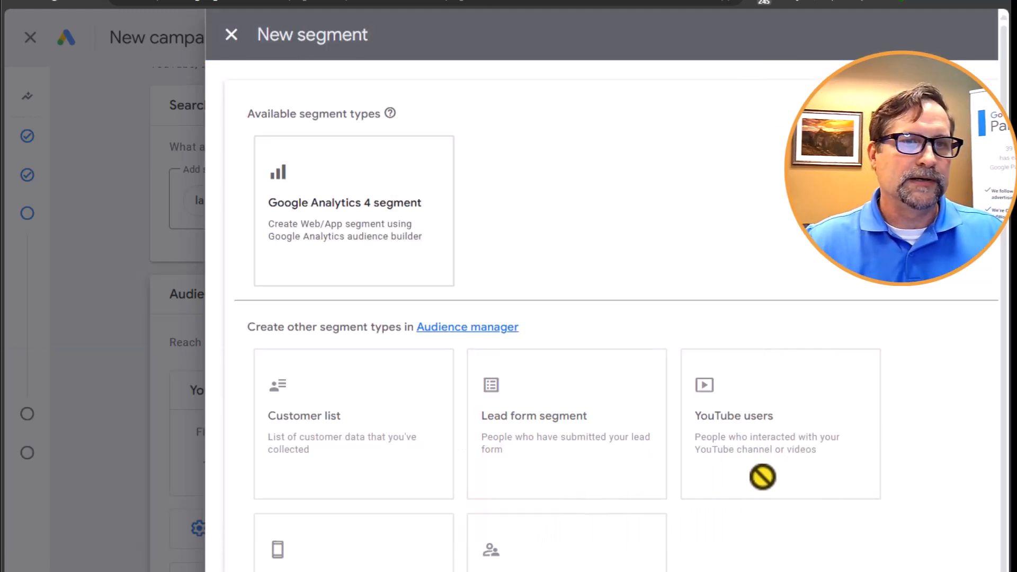
mouse_move(763, 411)
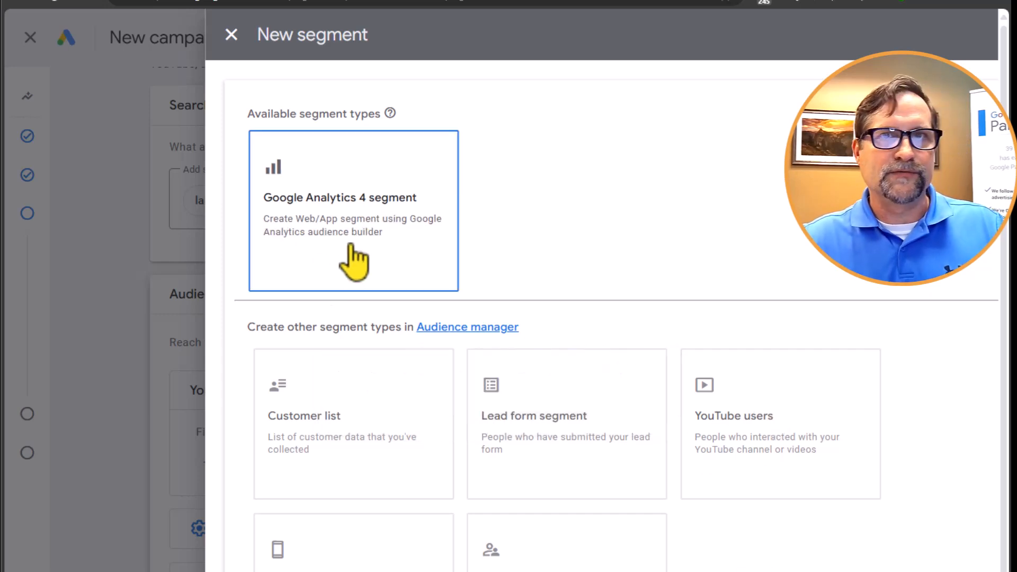
mouse_move(345, 434)
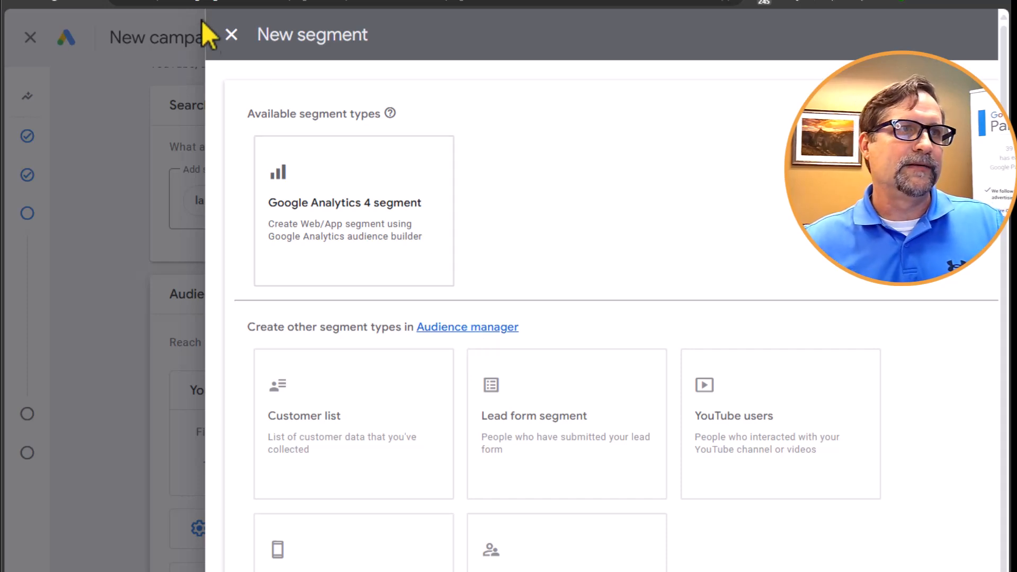
left_click(232, 35)
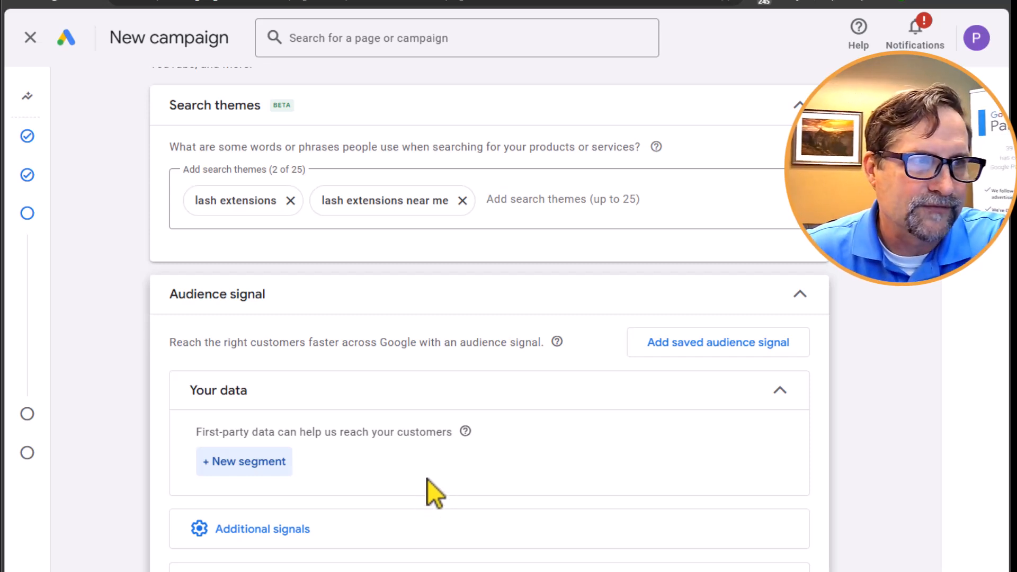
- Expand the additional signals, open the demographics for editing, and exclude males from the audience's genders
left_click(258, 536)
scroll(443, 494, "down", 2)
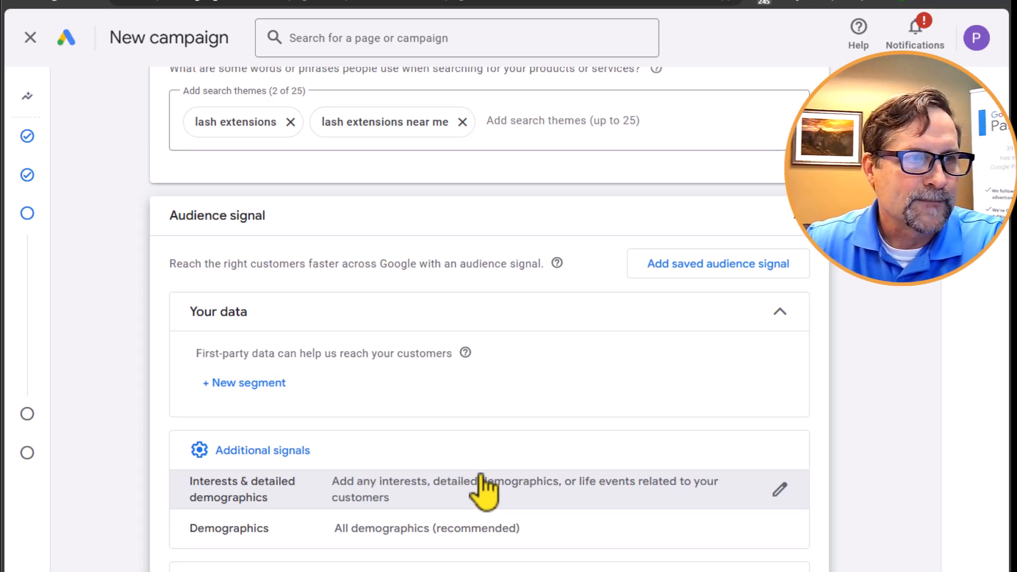
left_click(488, 535)
scroll(484, 517, "down", 4)
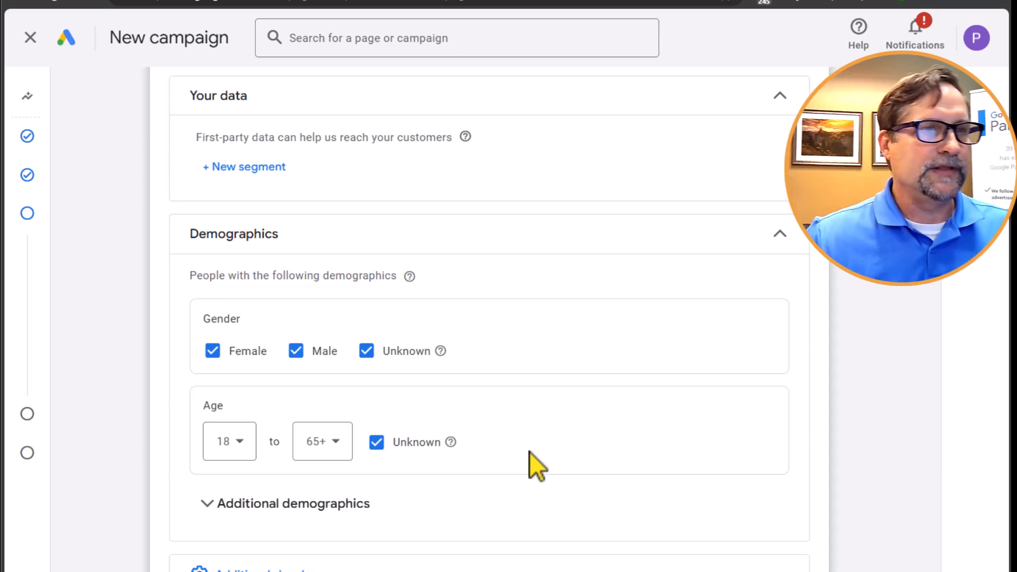
left_click(295, 351)
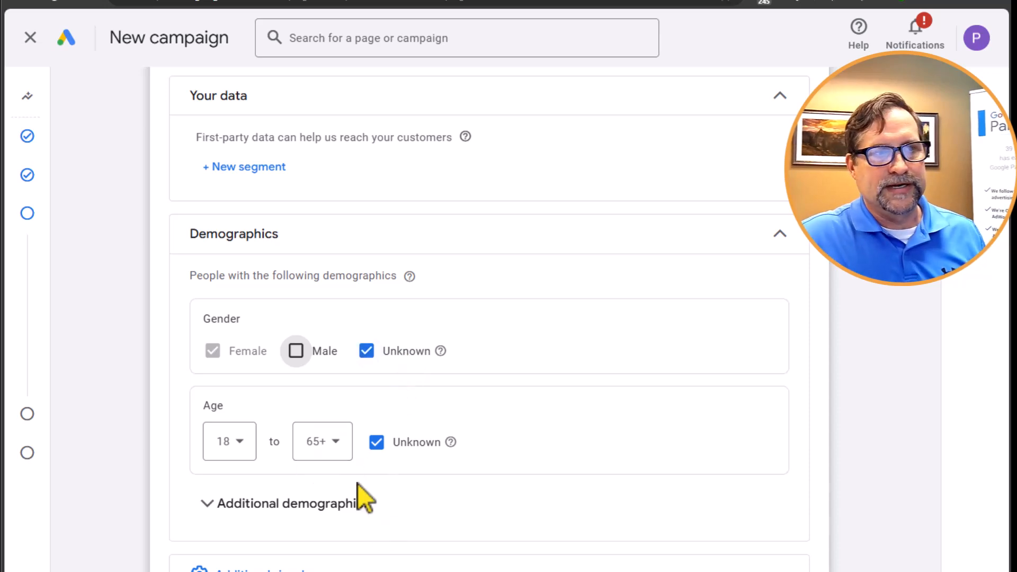
- Reveal the additional demographics and set the upper limit of the household income range to Top 10%
left_click(454, 504)
scroll(459, 498, "down", 4)
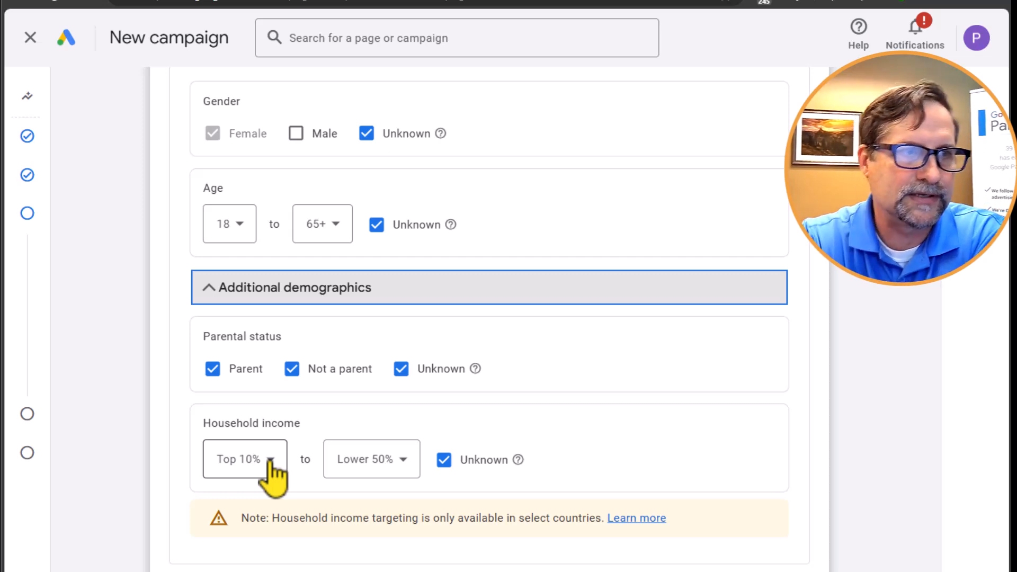
left_click(396, 474)
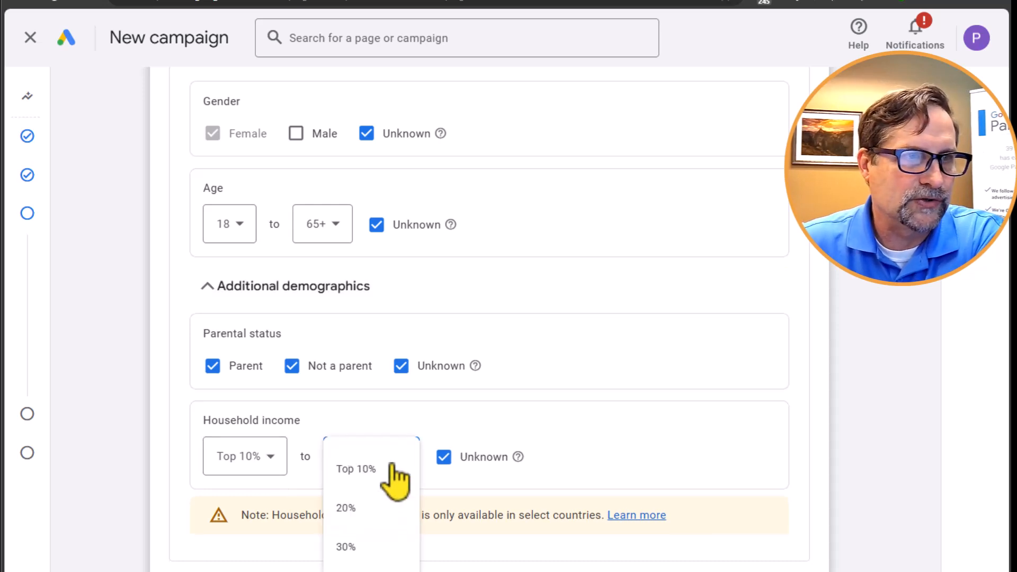
left_click(356, 470)
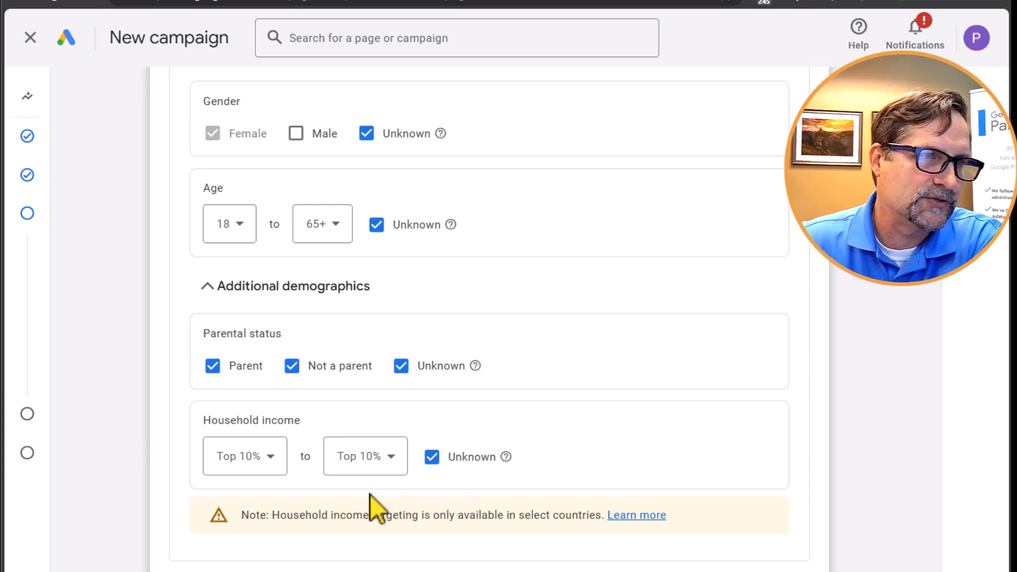
- Browse the in-market categories available under interests and detailed demographics
scroll(456, 529, "up", 5)
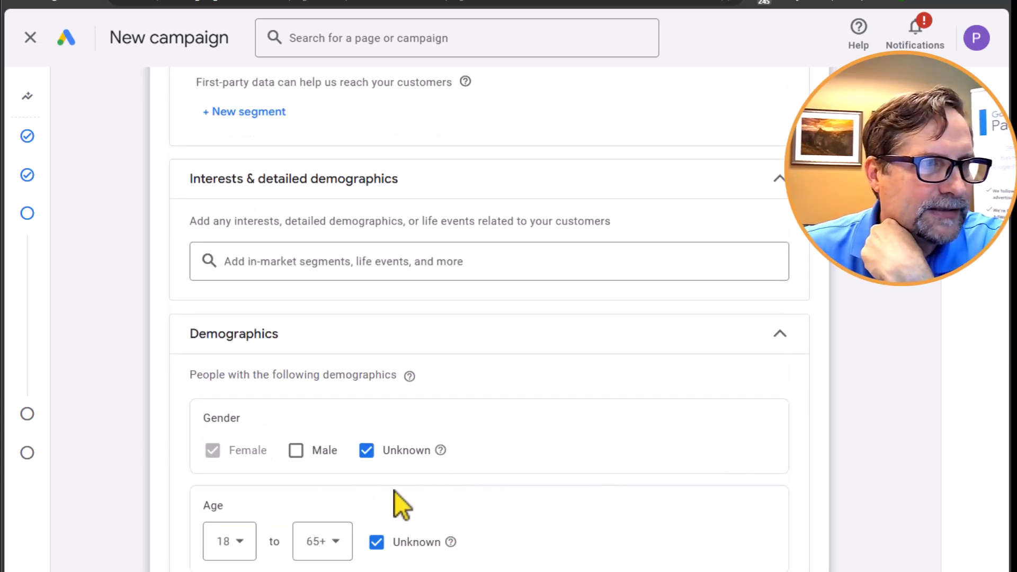
left_click(329, 269)
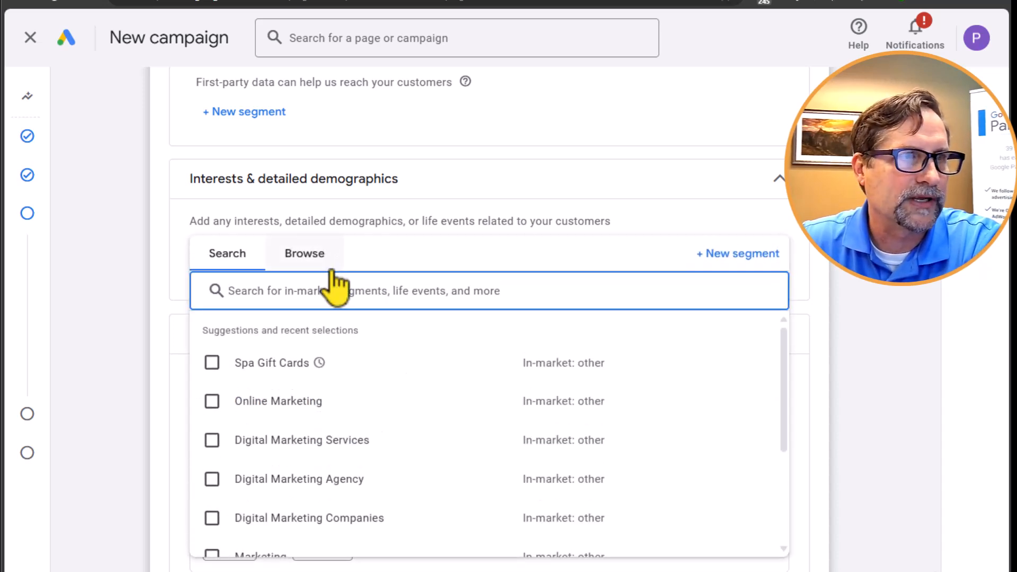
left_click(311, 256)
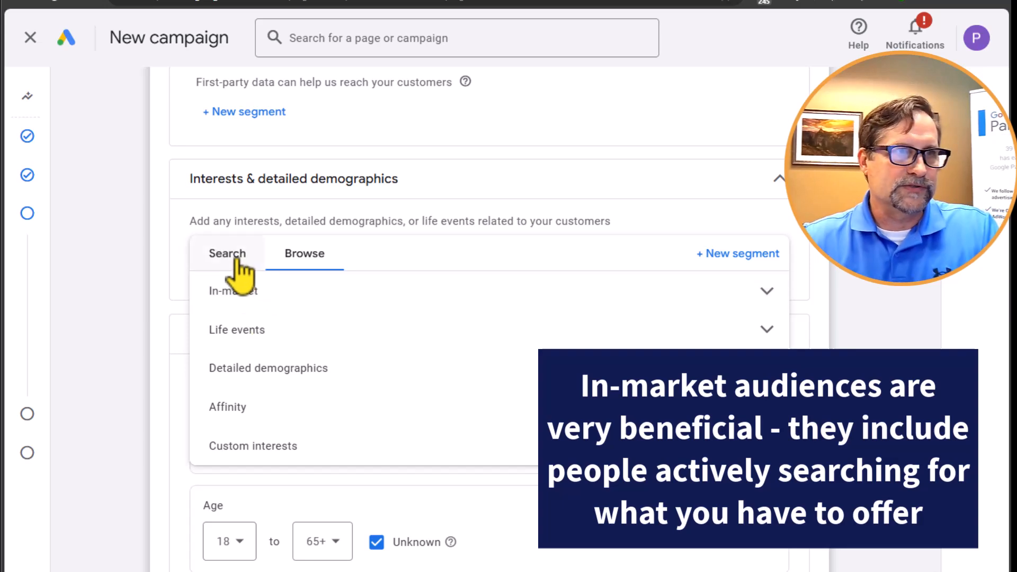
left_click(248, 301)
scroll(359, 371, "down", 10)
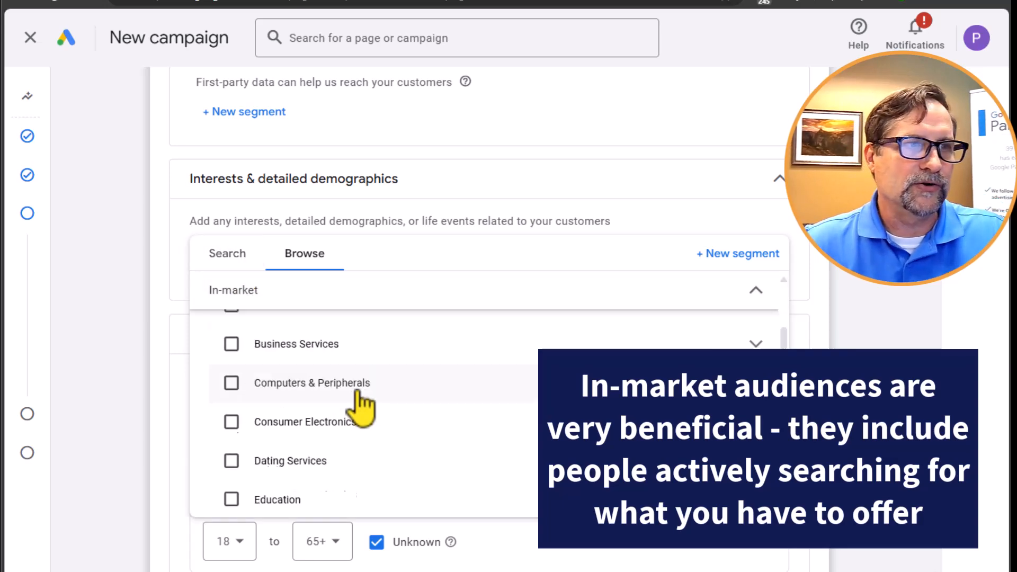
scroll(355, 424, "up", 8)
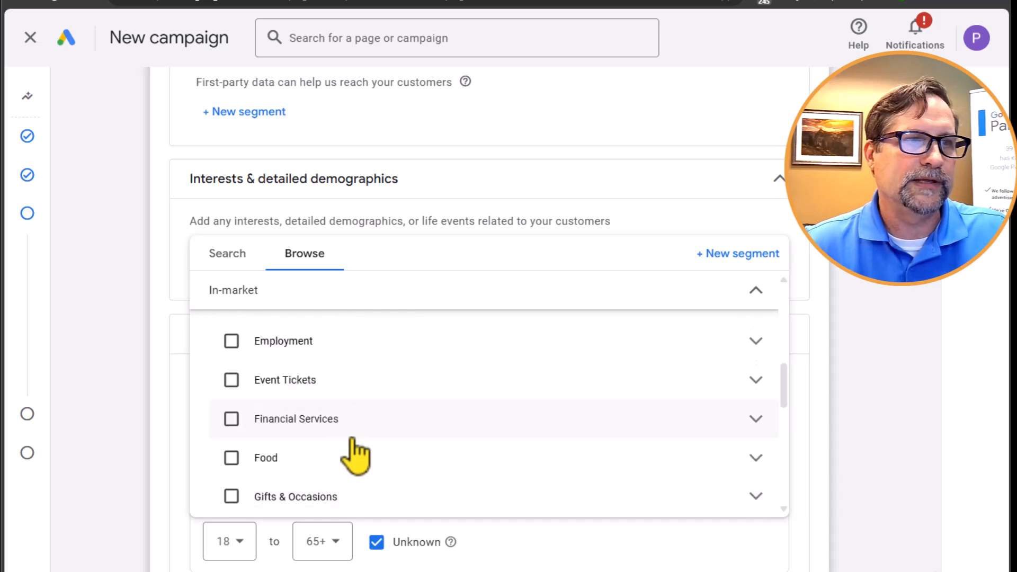
scroll(349, 440, "up", 6)
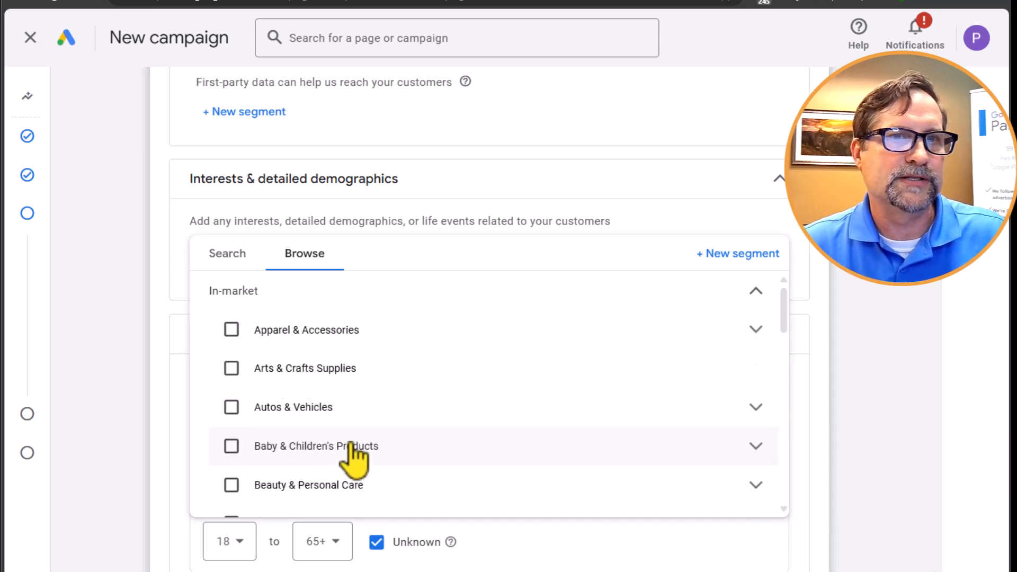
- Search the interest segments for "spa" and add the Spa Treatments segment to the audience signal
left_click(228, 257)
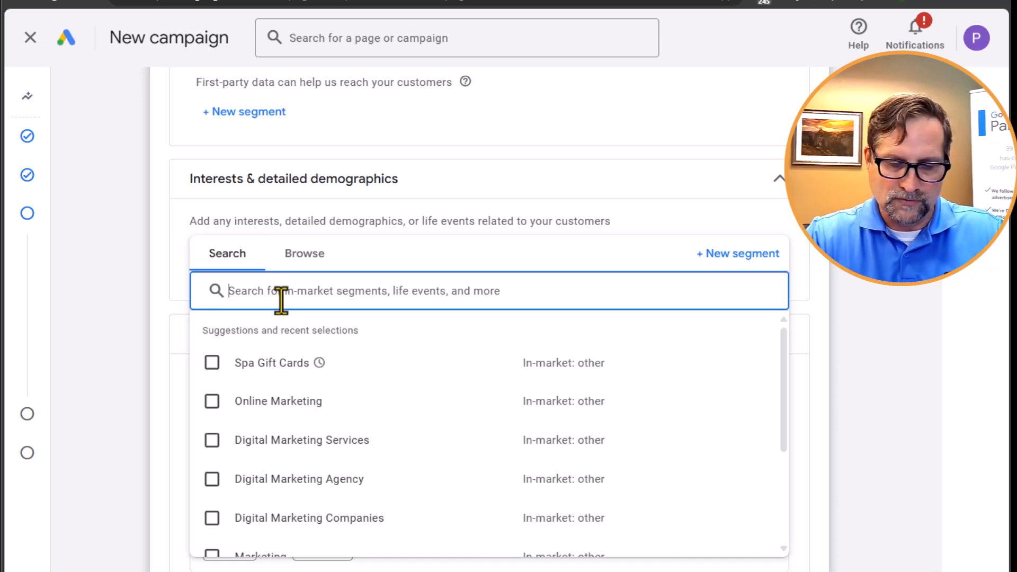
type("spa")
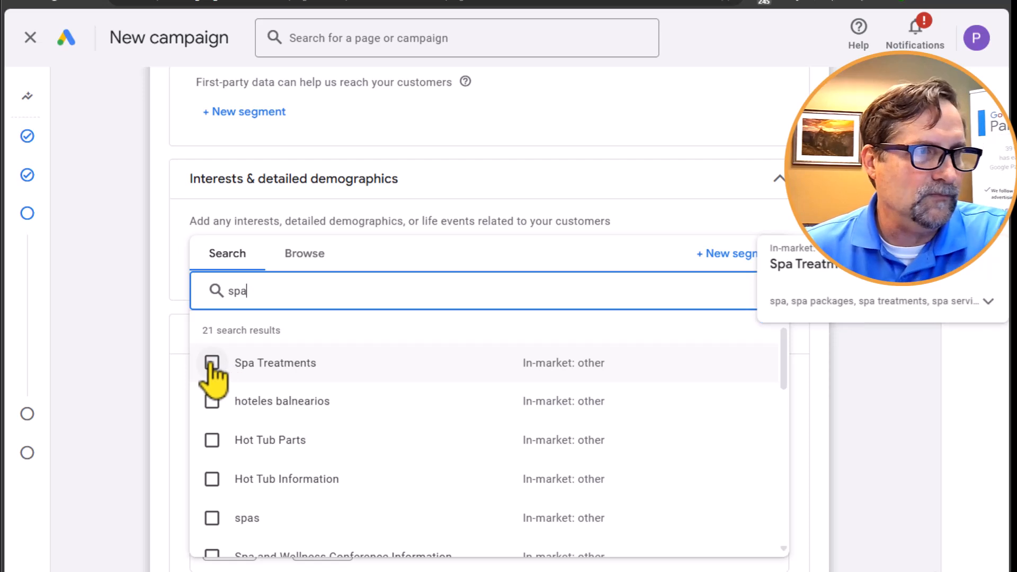
left_click(211, 363)
- Add the Spas & Beauty Services in-market segment from the same results and clear the segment search
scroll(457, 498, "down", 3)
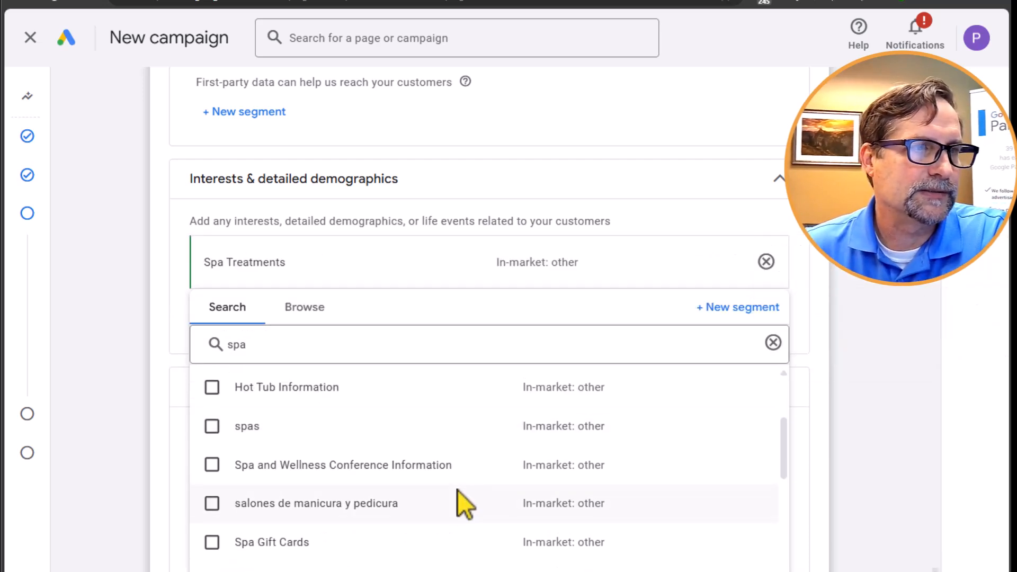
mouse_move(204, 469)
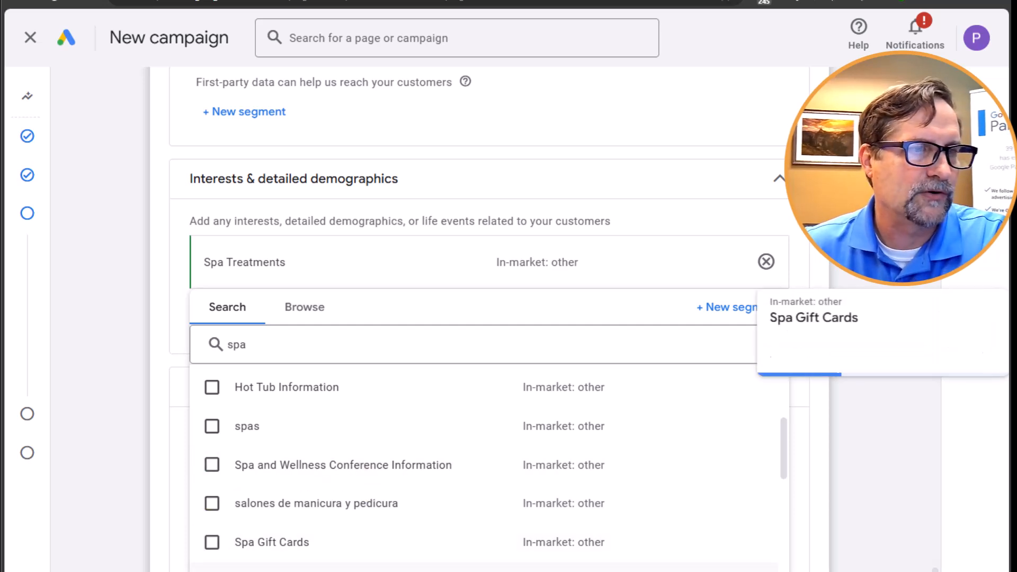
scroll(399, 556, "down", 2)
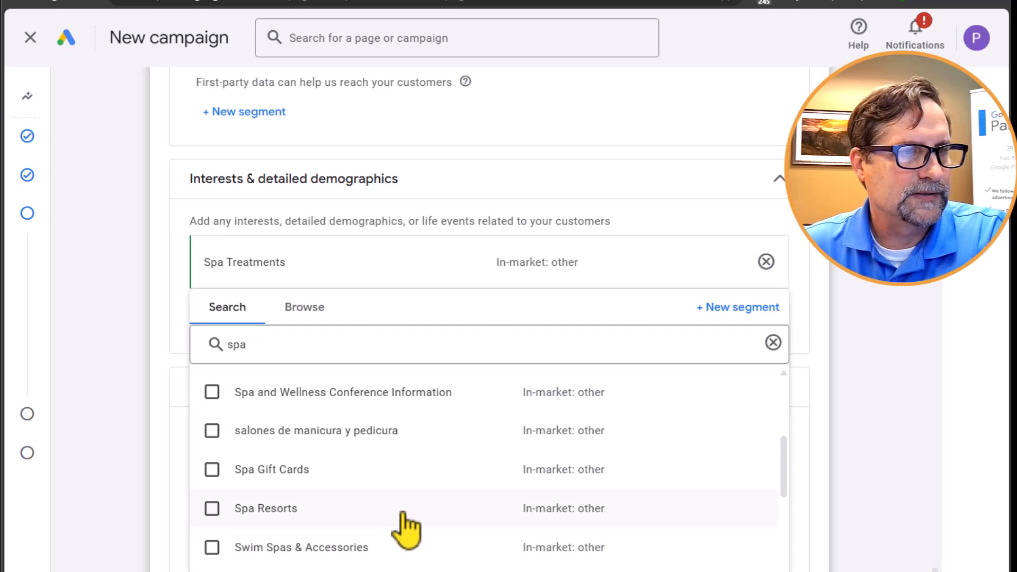
scroll(397, 551, "down", 3)
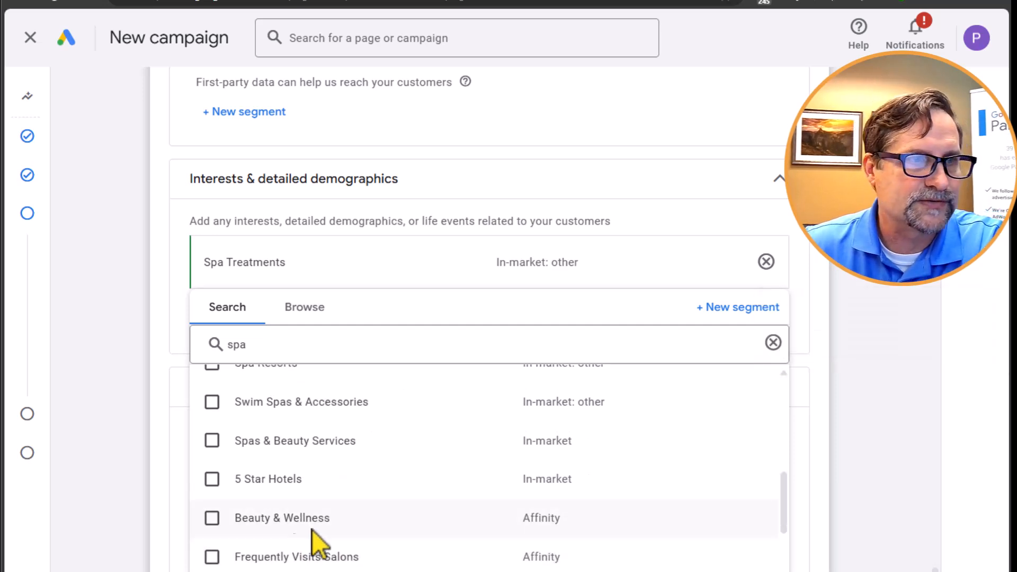
mouse_move(340, 524)
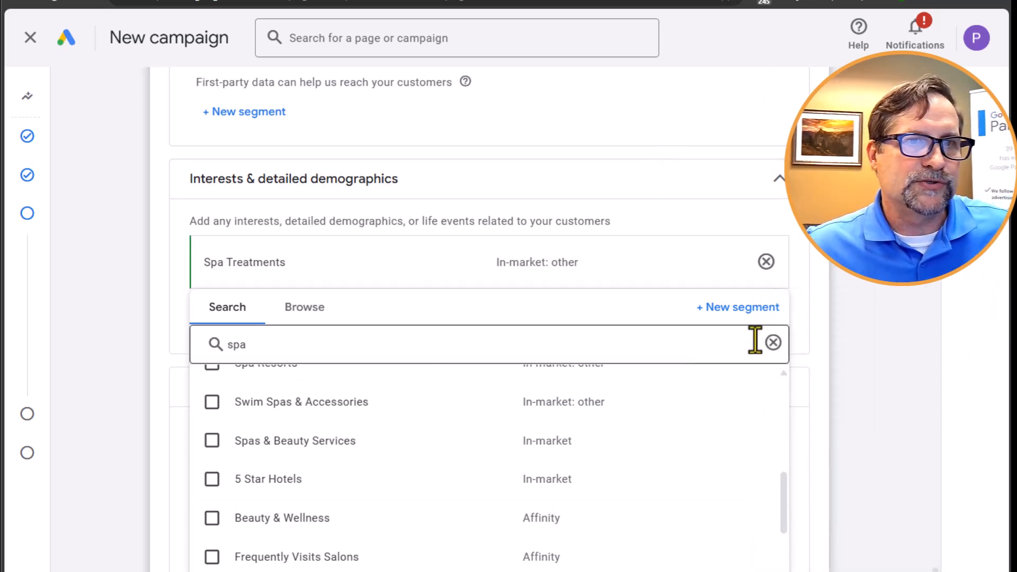
left_click(211, 441)
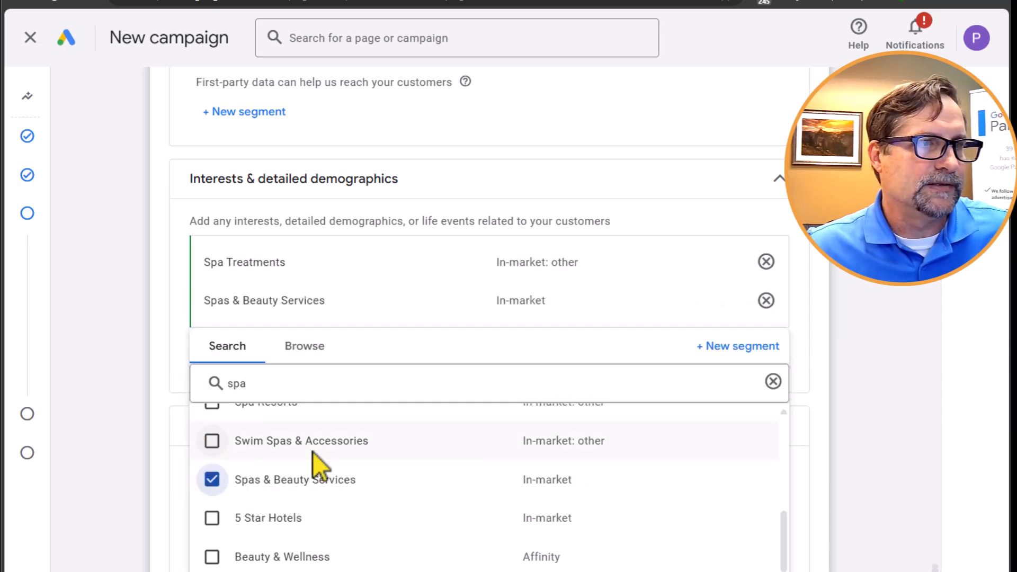
left_click(773, 383)
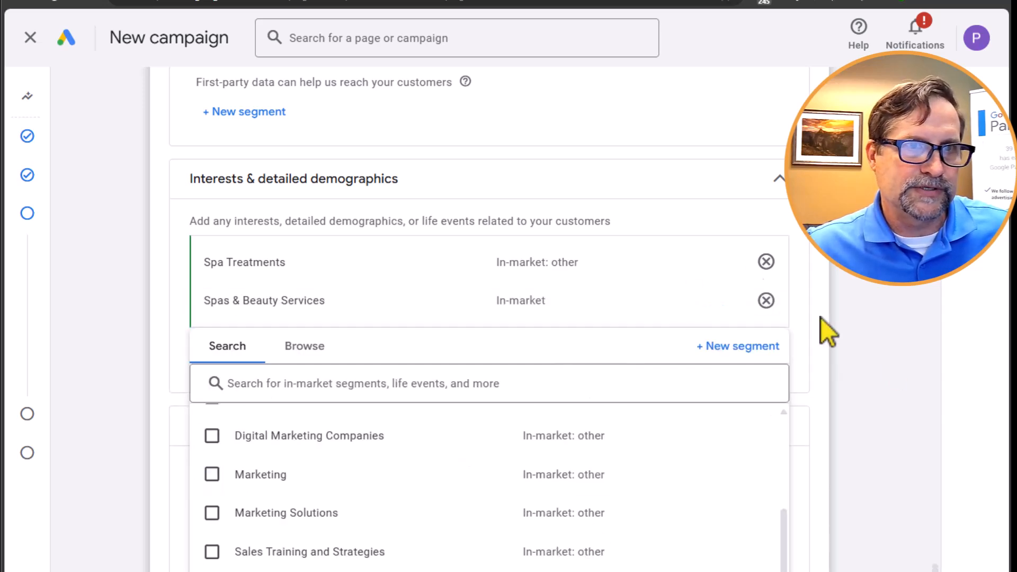
- Close the segment list and view the details of the added Spas & Beauty Services segment
scroll(830, 440, "down", 4)
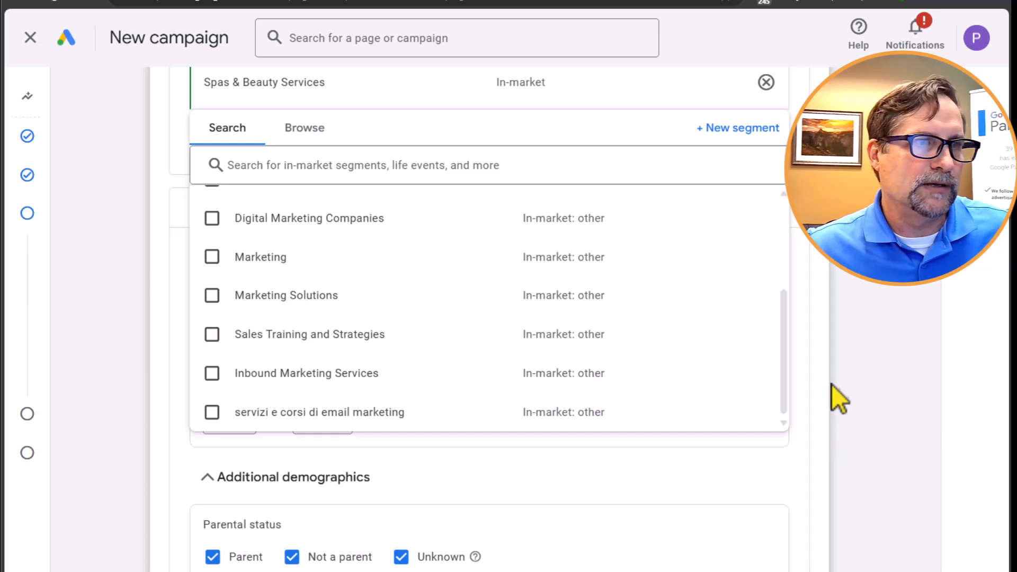
left_click(831, 383)
scroll(583, 297, "up", 4)
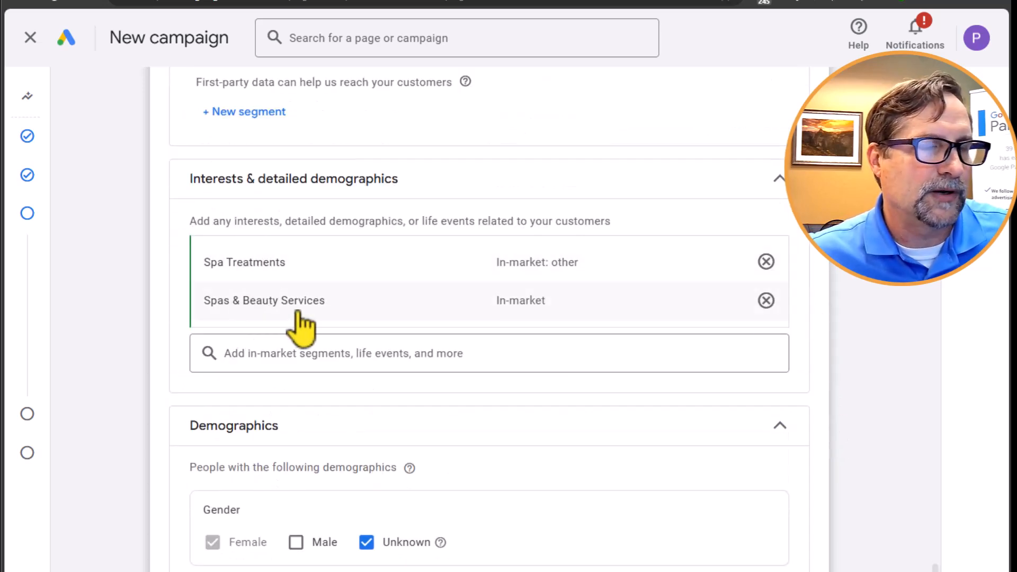
mouse_move(298, 312)
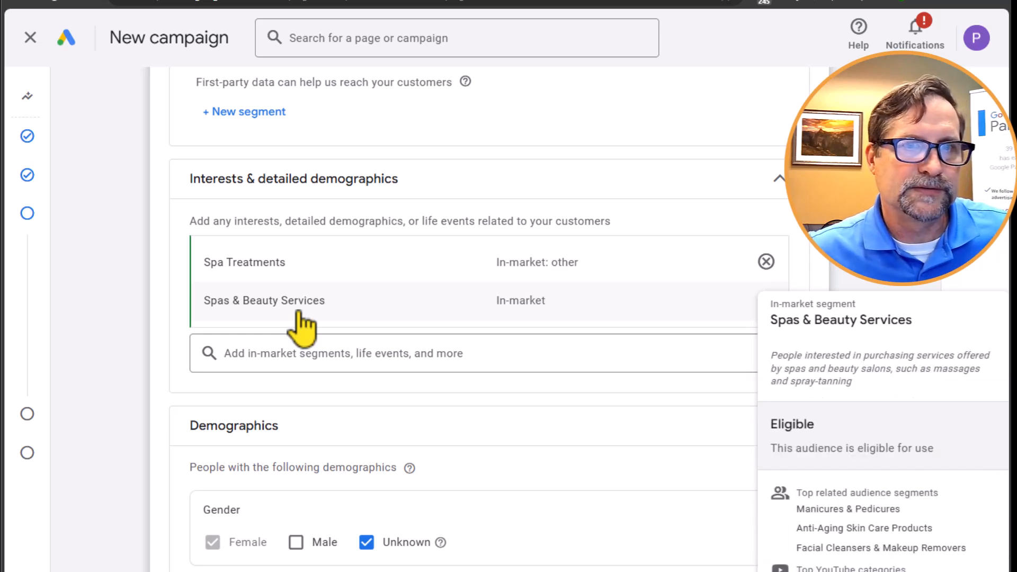
- Set the audience's household income range from Top 10% to 20%
scroll(518, 431, "down", 6)
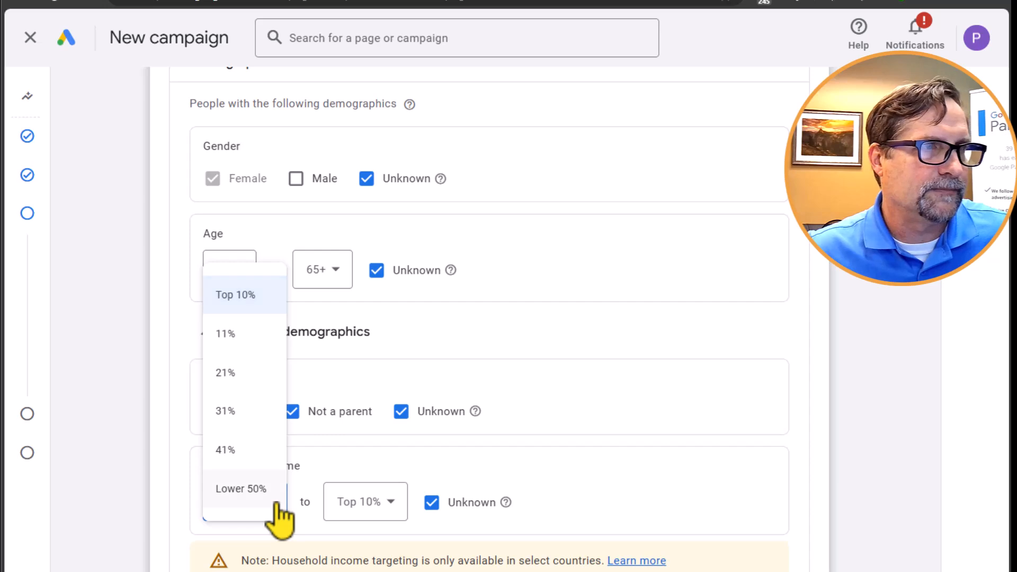
left_click(275, 504)
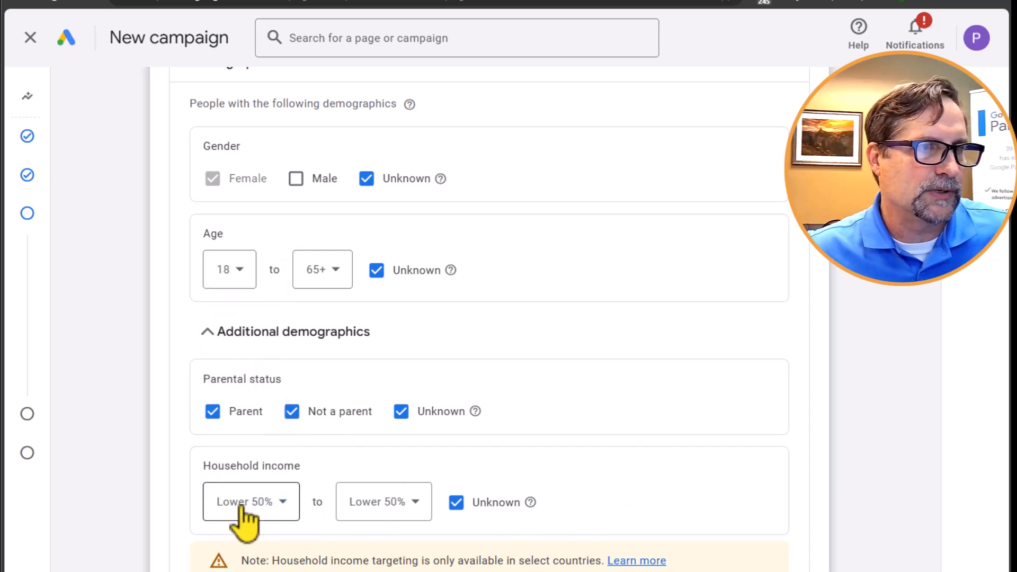
left_click(249, 501)
left_click(242, 294)
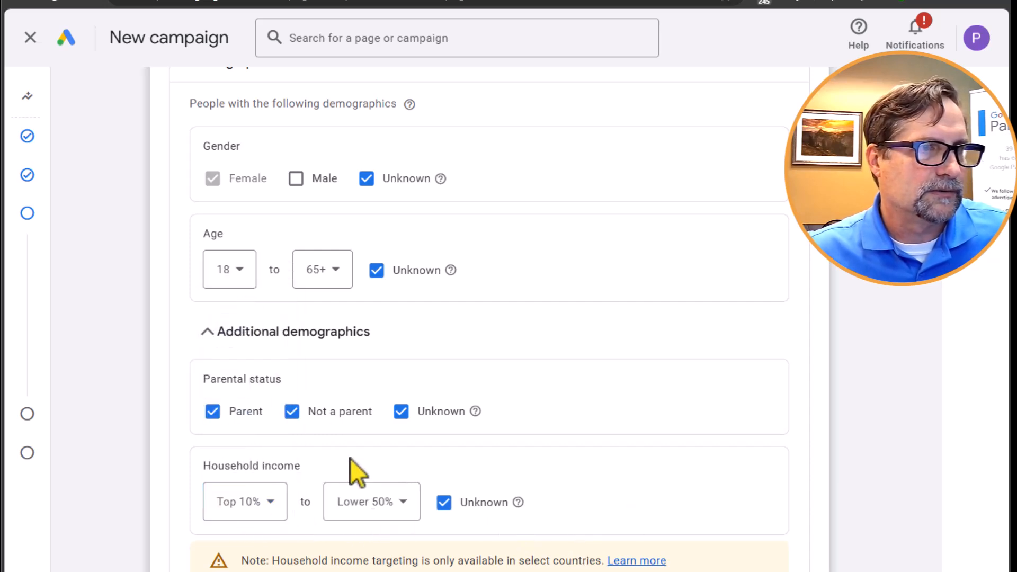
left_click(409, 506)
left_click(369, 334)
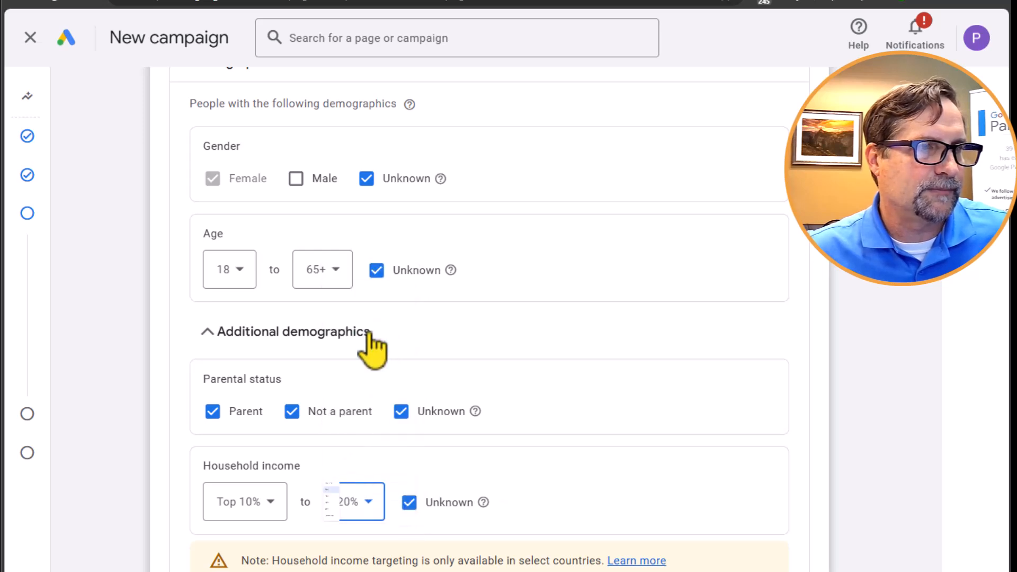
- Name the audience "Top 10% Income - spa treatments" and continue to the campaign's budget settings
scroll(616, 463, "down", 3)
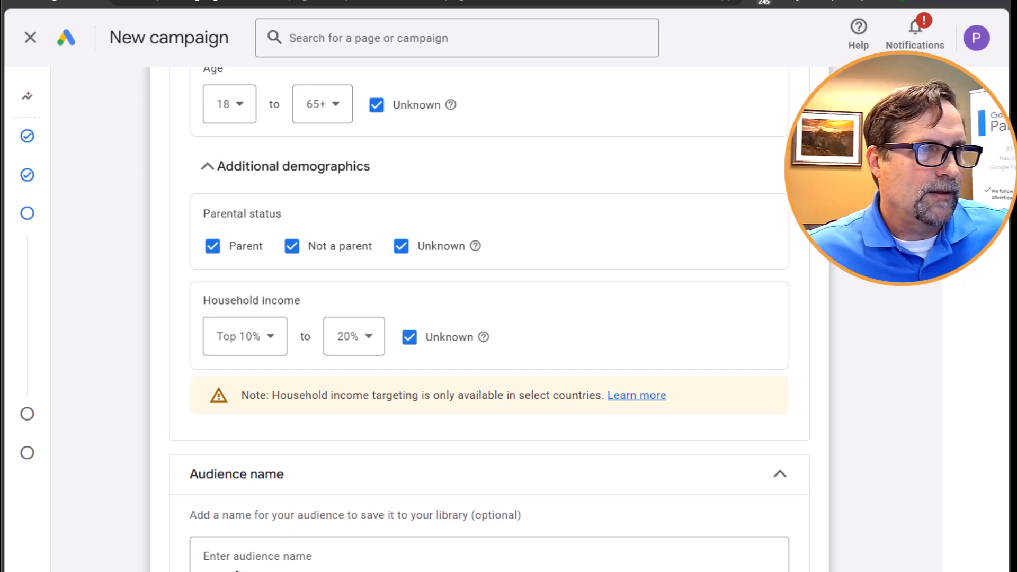
left_click(242, 555)
type("Top 10%")
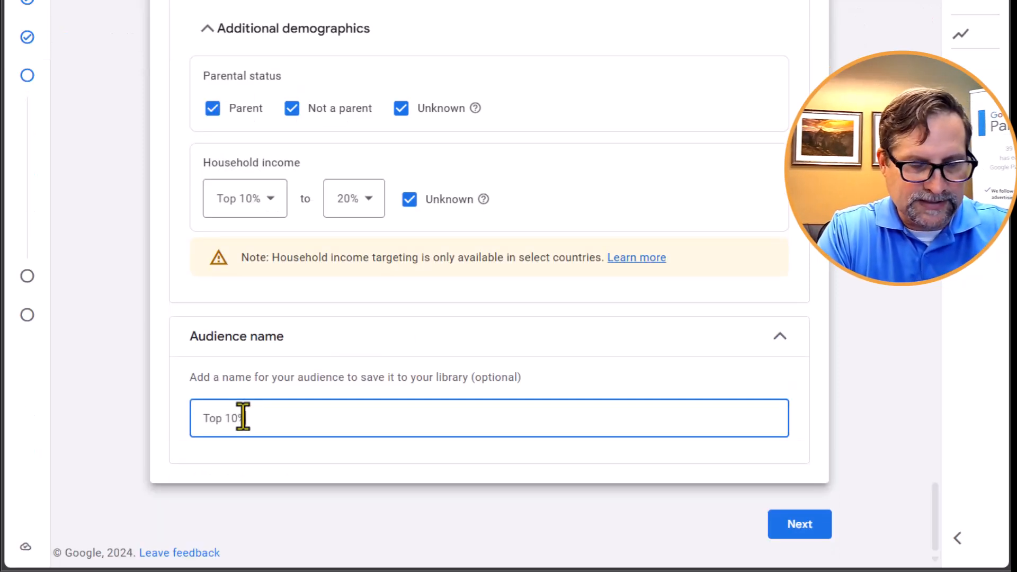
type(" income - spa treatments")
left_click(773, 524)
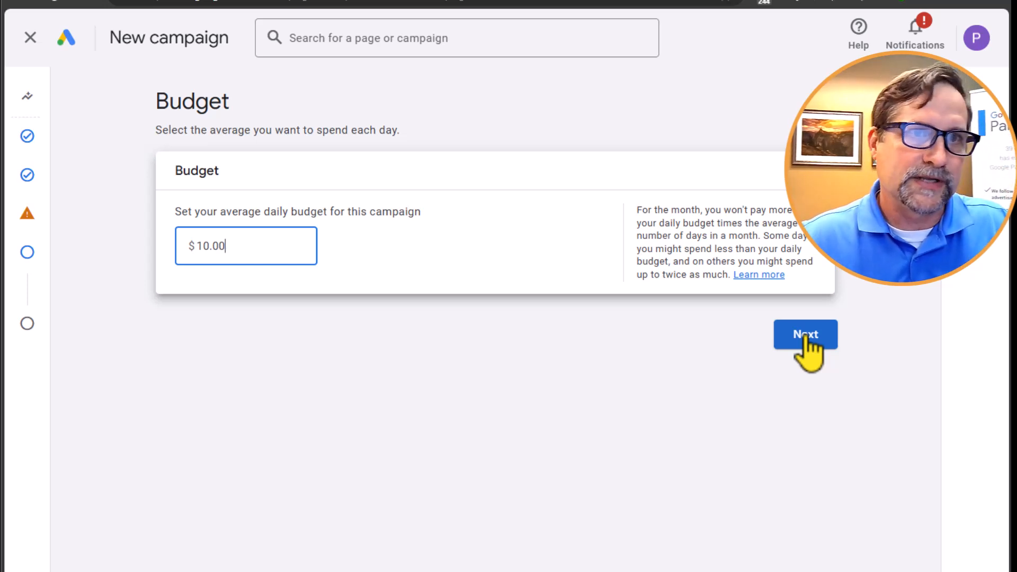
- Proceed with an average daily budget of $10.00 and review the campaign summary down to the asset group section
left_click(806, 338)
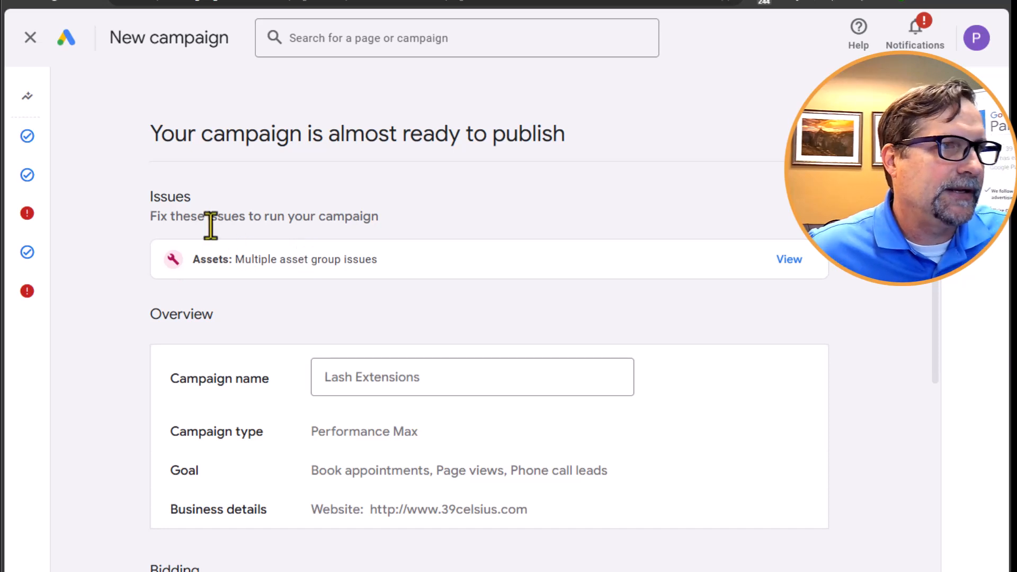
scroll(338, 249, "down", 4)
scroll(336, 251, "up", 4)
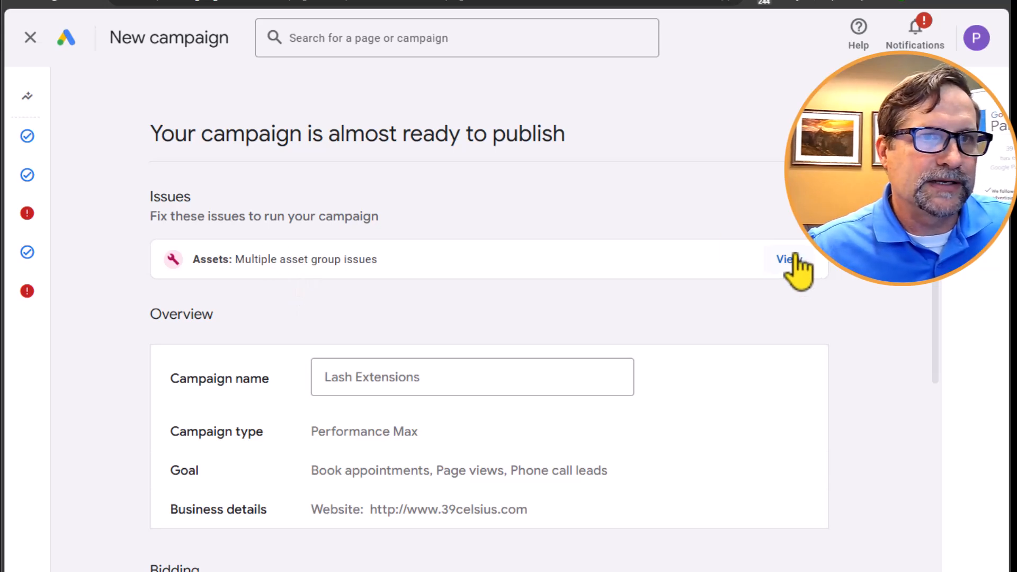
scroll(609, 299, "down", 10)
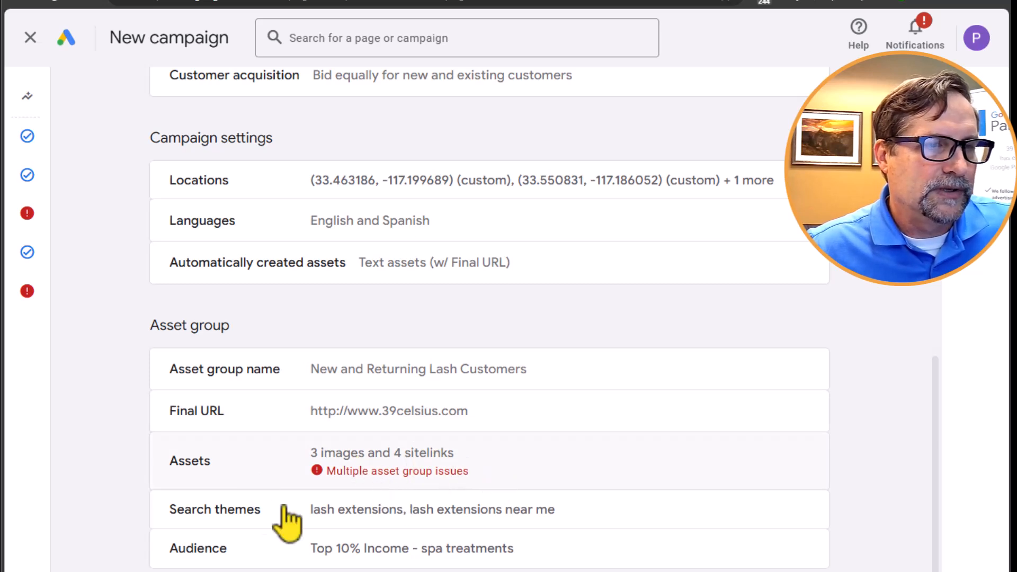
scroll(666, 399, "down", 1)
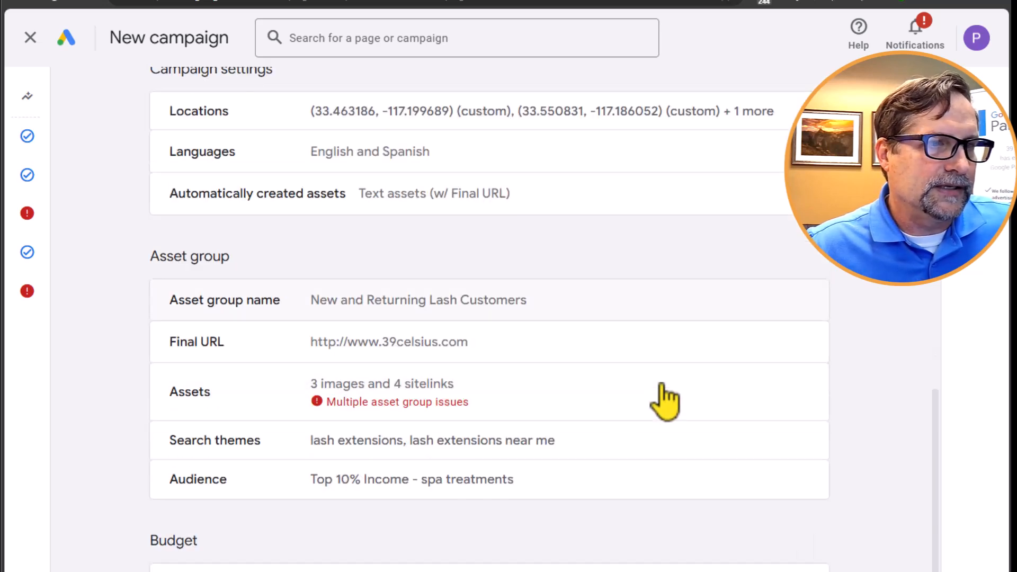
- Open the asset group with the flagged asset issues and examine its final URL, asset generation, calls, headline and long headline sections
left_click(418, 408)
scroll(482, 416, "down", 6)
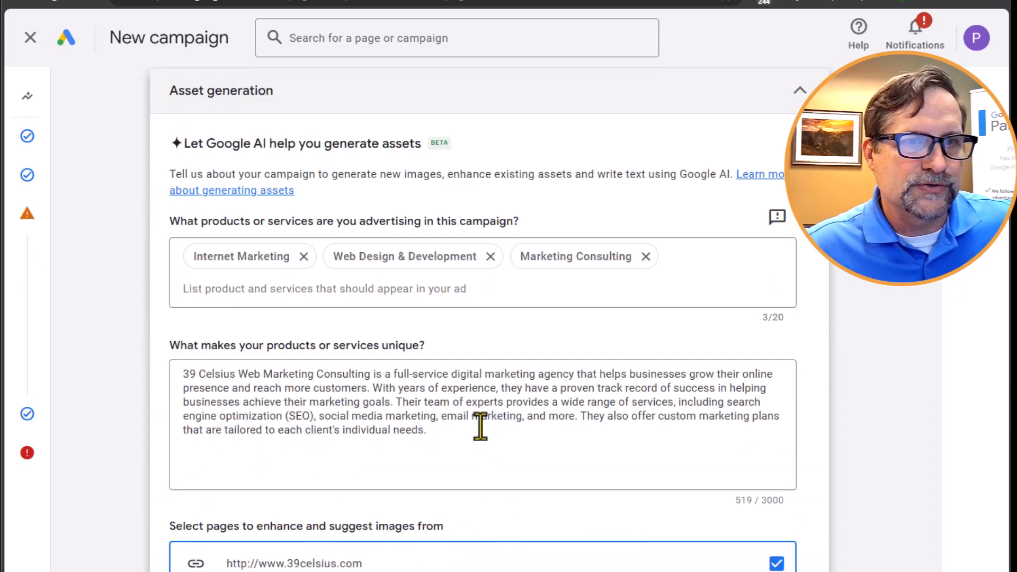
scroll(382, 465, "down", 8)
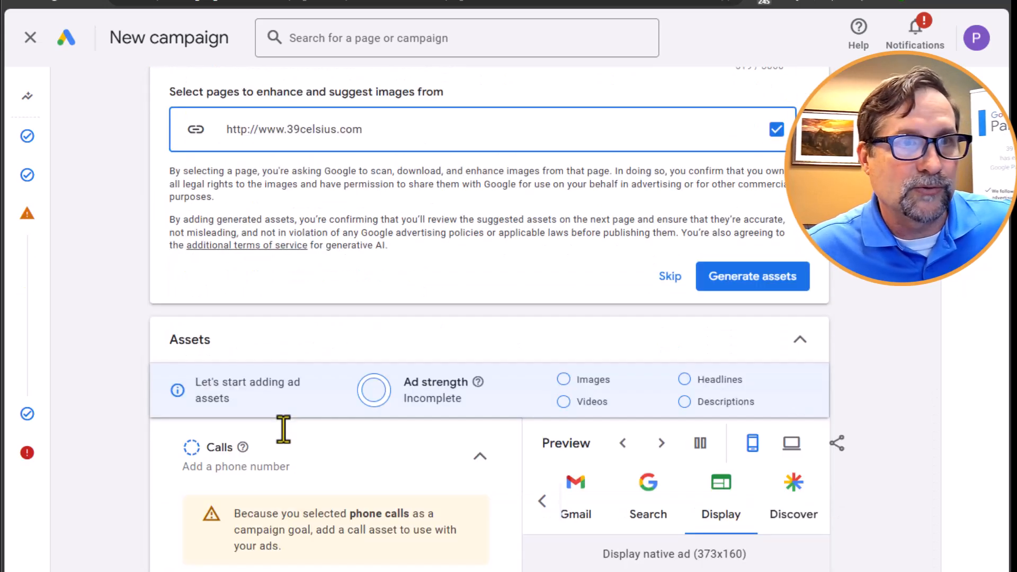
scroll(344, 408, "up", 7)
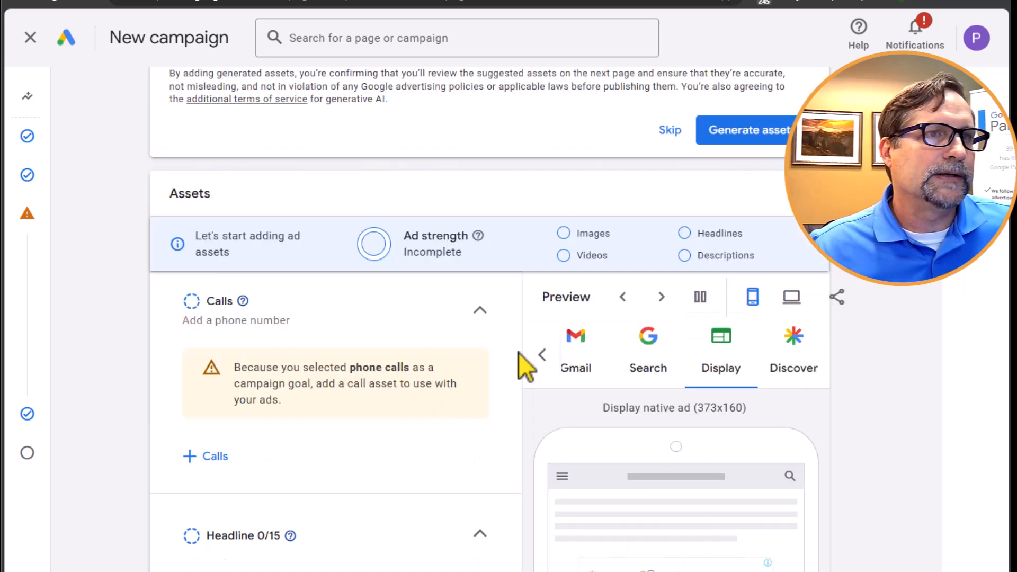
scroll(512, 357, "up", 8)
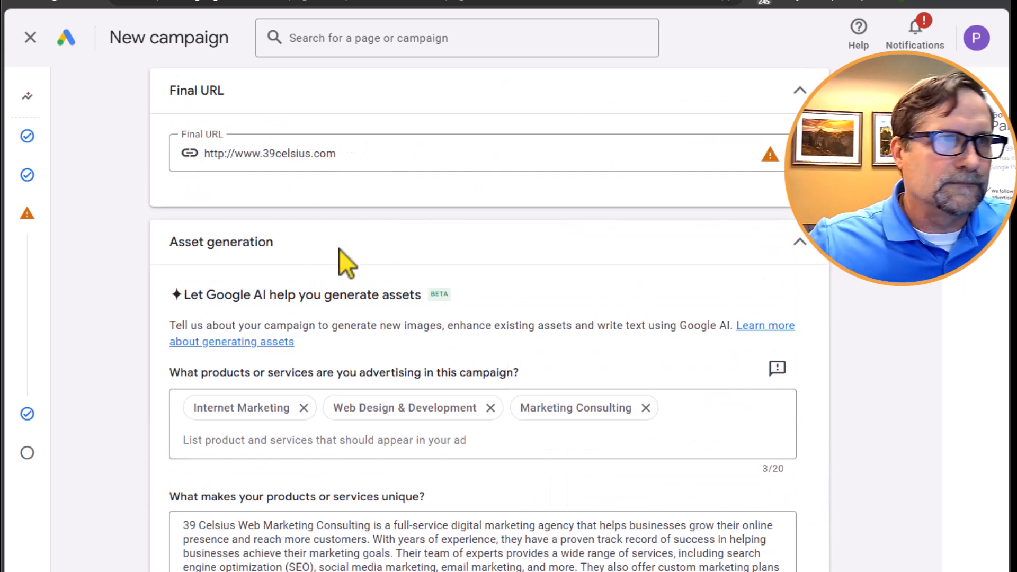
scroll(495, 472, "down", 8)
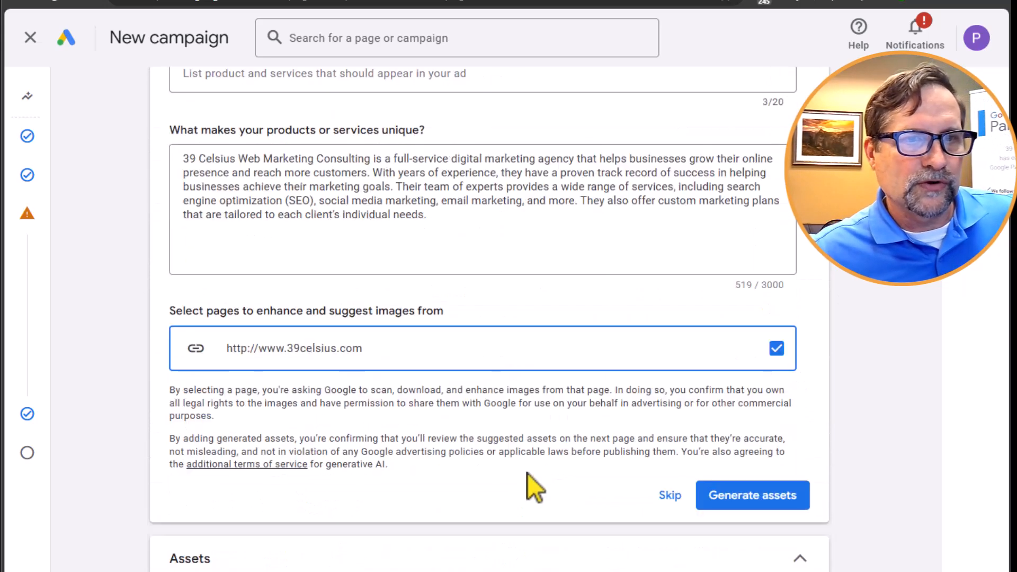
scroll(343, 469, "down", 12)
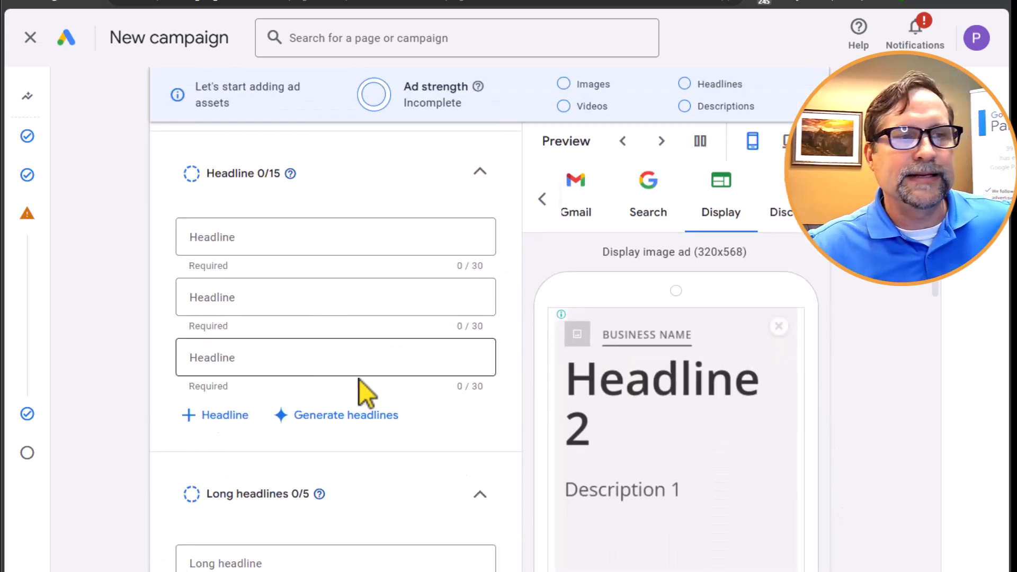
scroll(227, 447, "down", 4)
scroll(488, 358, "up", 9)
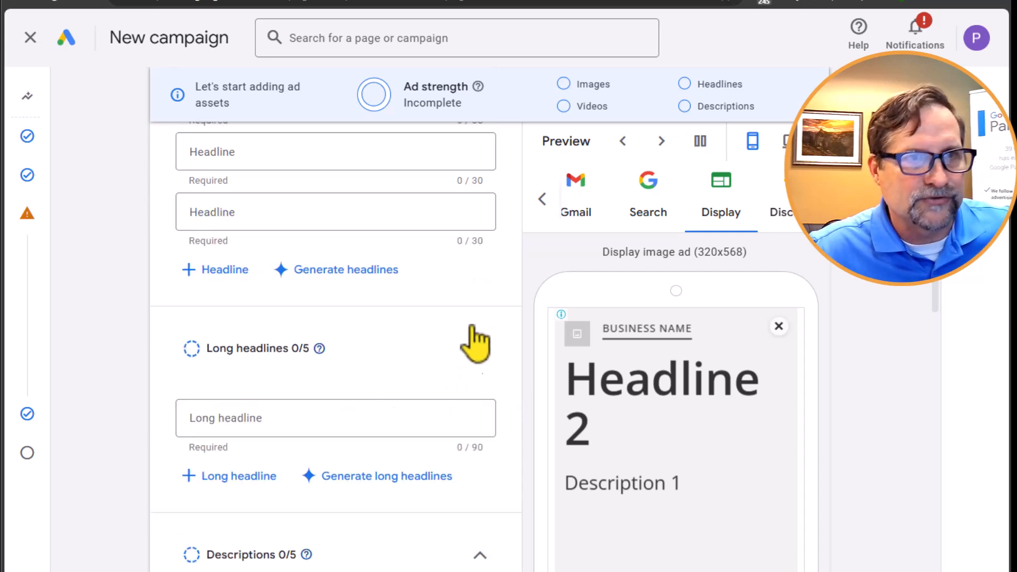
scroll(162, 174, "up", 6)
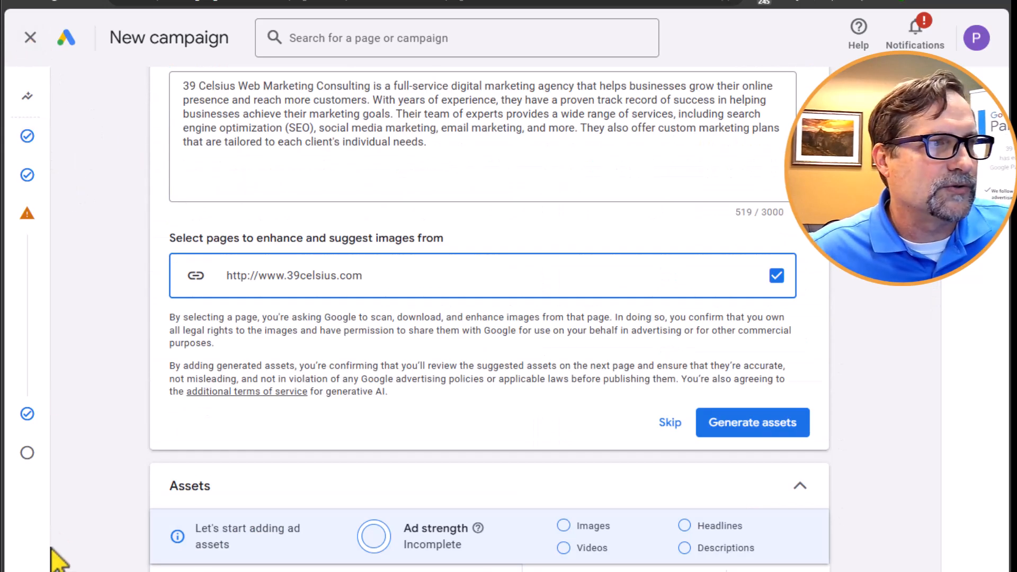
- Return to the campaign summary and look over its issues, campaign settings and asset group details again
mouse_move(17, 451)
left_click(68, 459)
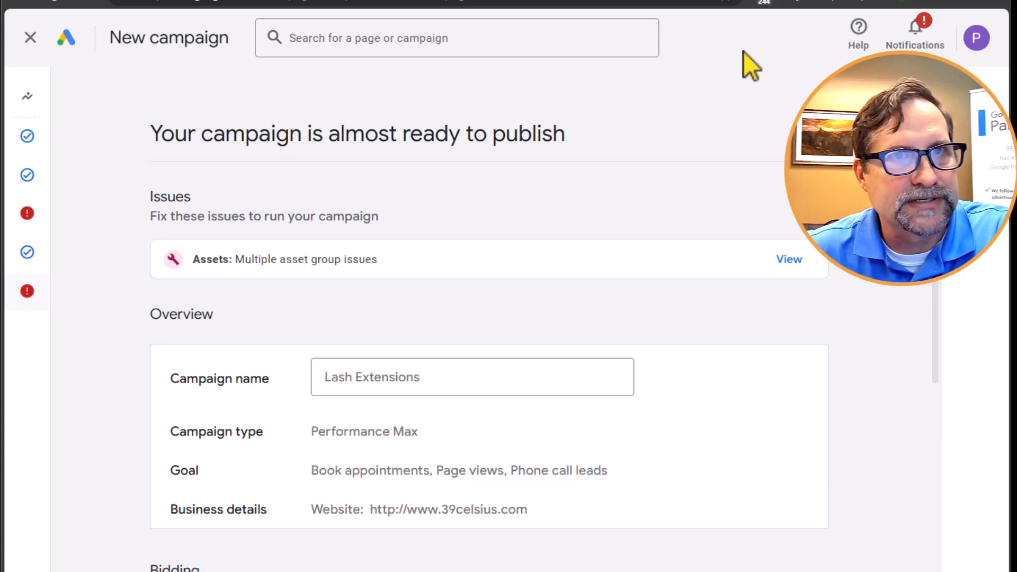
scroll(752, 278, "down", 3)
scroll(752, 279, "down", 10)
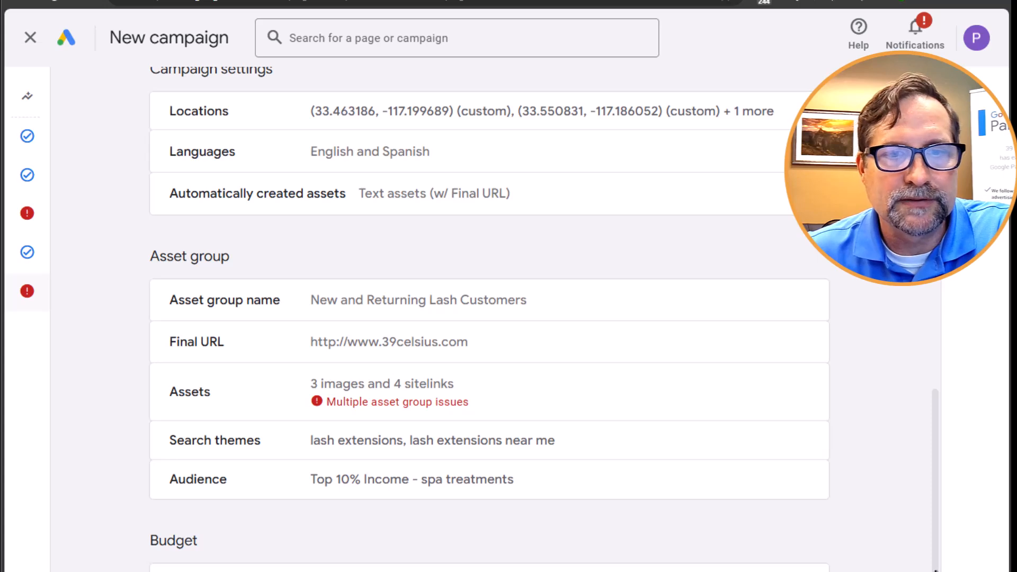
left_click_drag(934, 571, 935, 248)
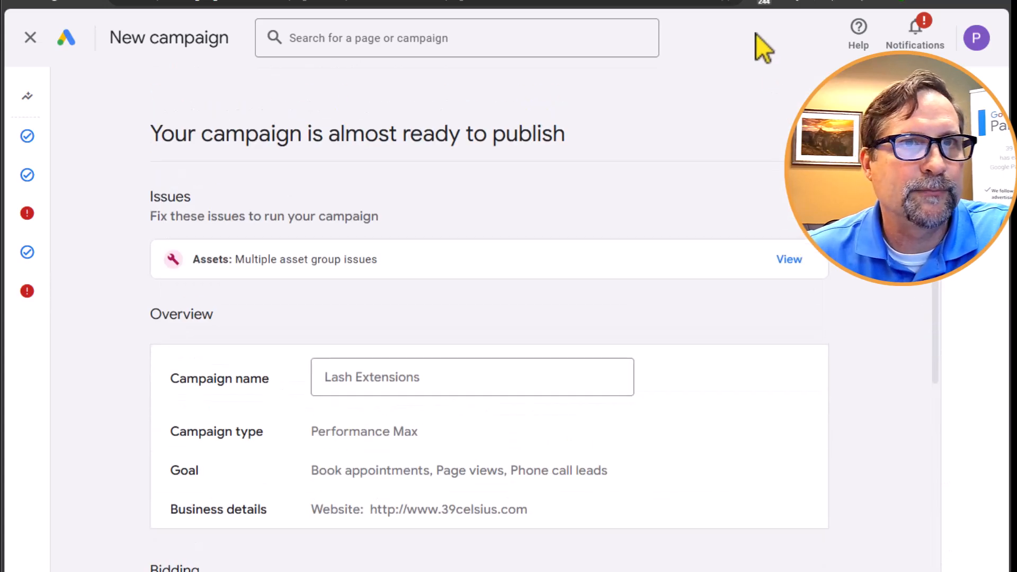